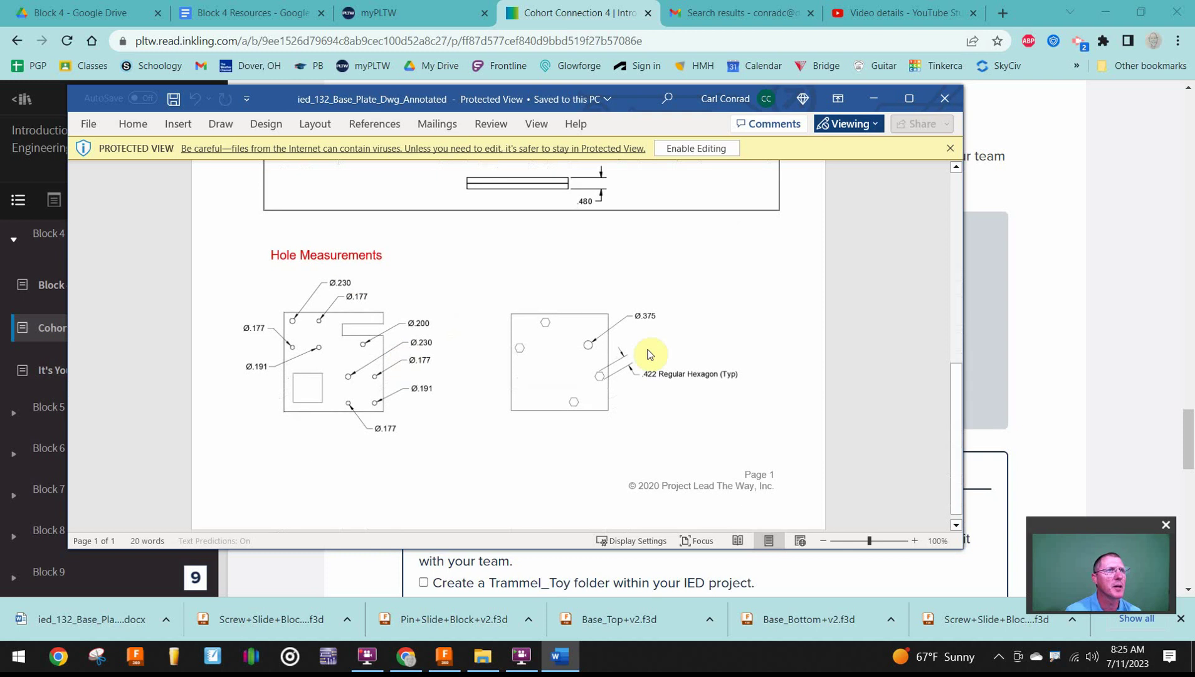
- Examine the location dimensions and hole measurements in the annotated base plate drawing, and move its window off this screen
scroll(568, 378, "up", 1)
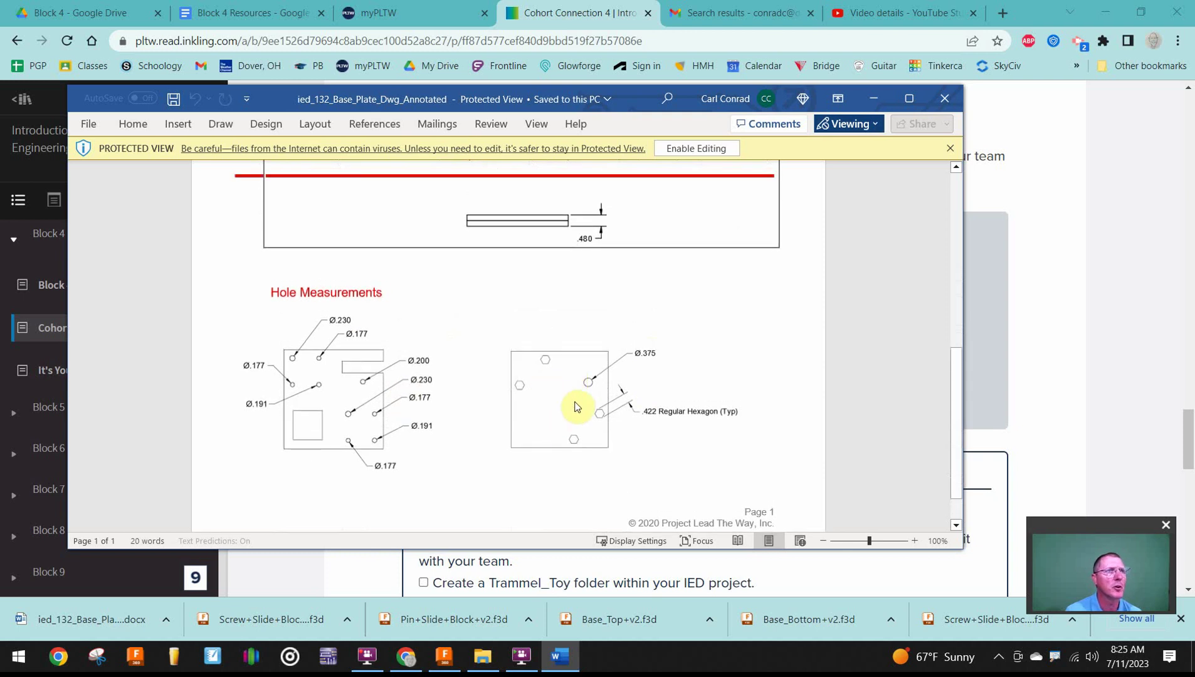
scroll(582, 433, "up", 10)
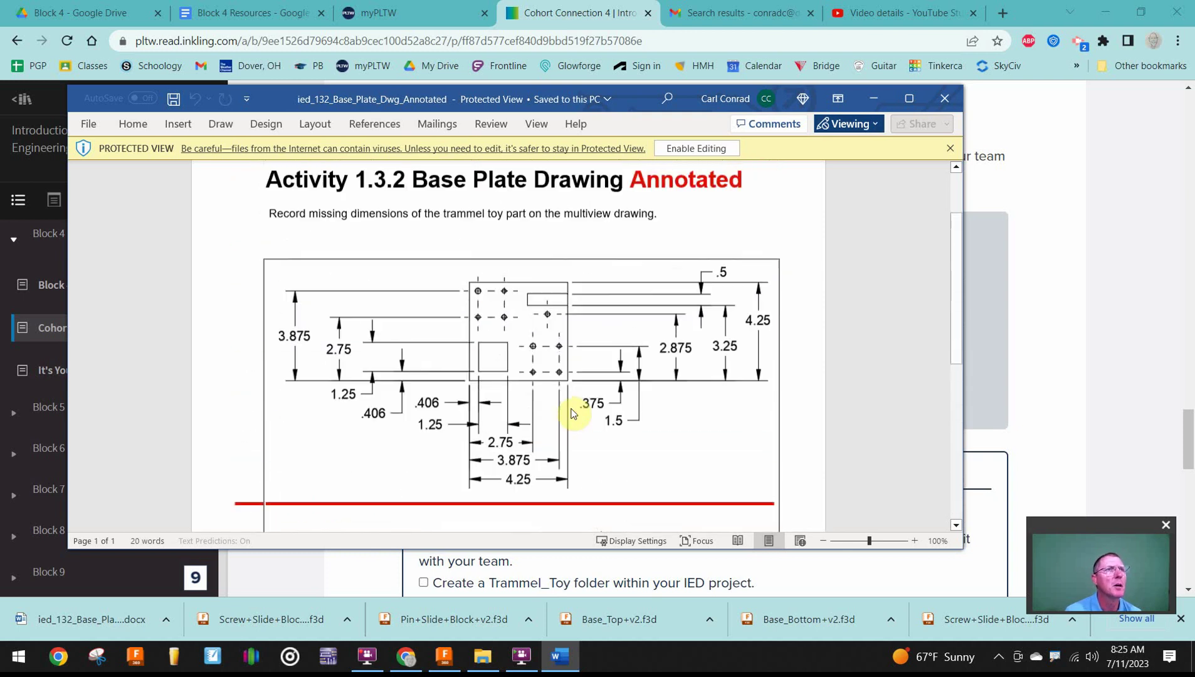
scroll(507, 332, "down", 4)
scroll(511, 342, "down", 5)
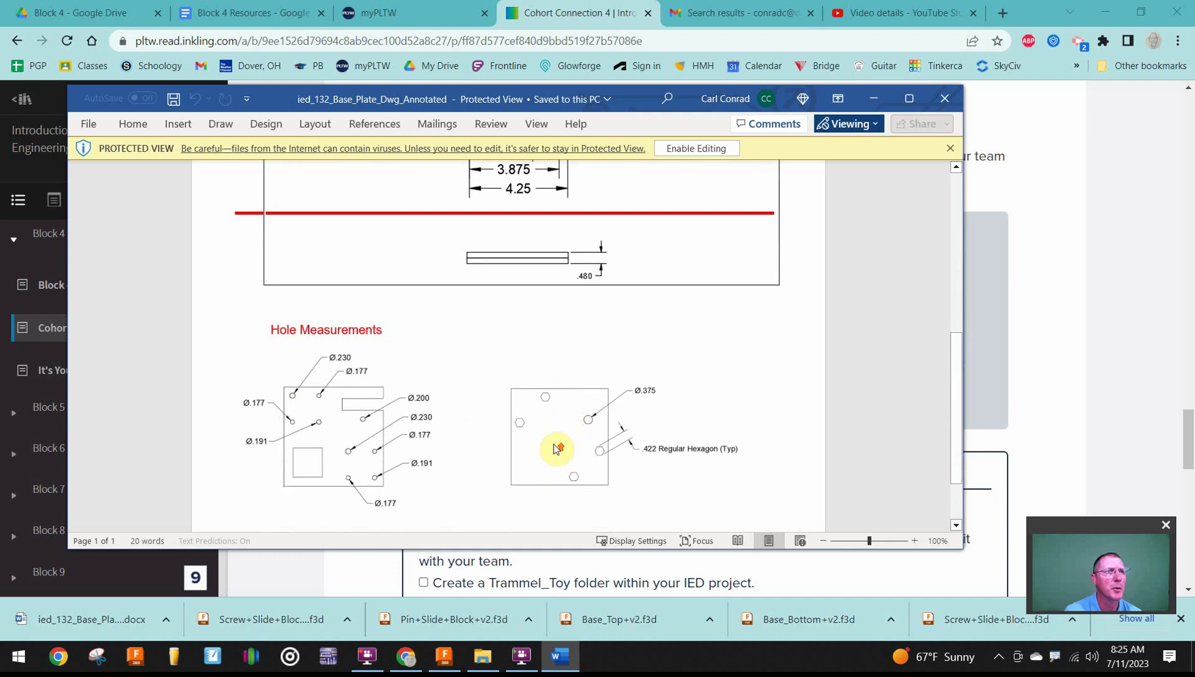
scroll(551, 439, "up", 10)
scroll(547, 412, "up", 1)
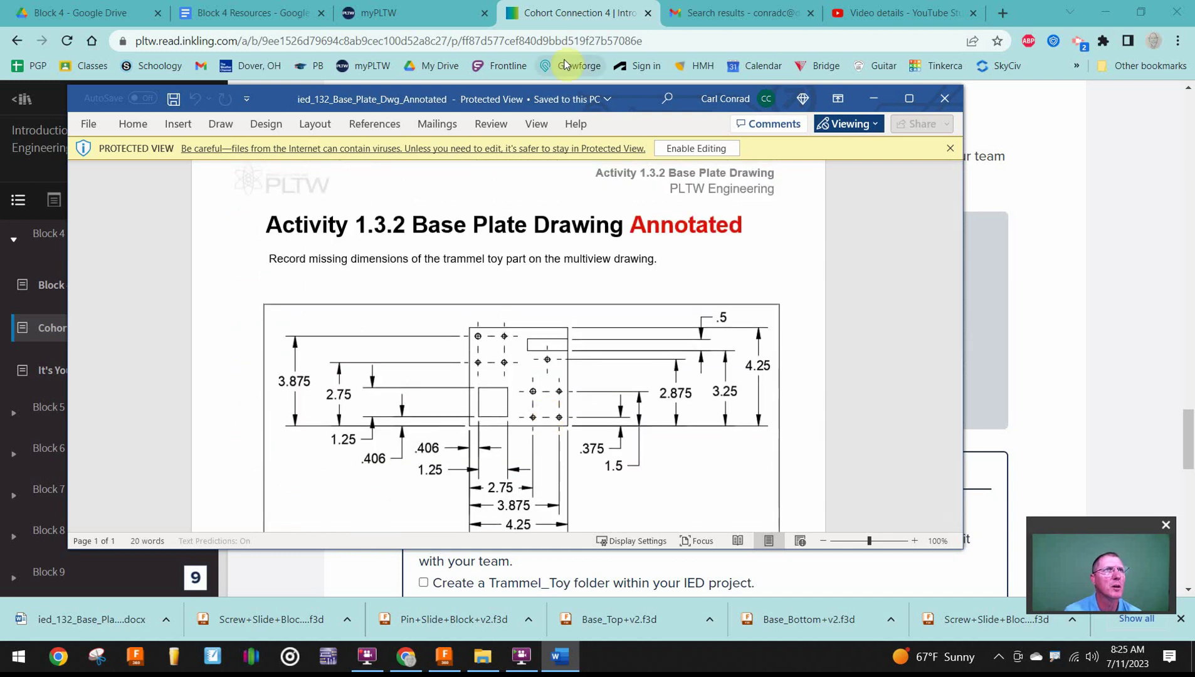
left_click_drag(622, 98, 1194, 220)
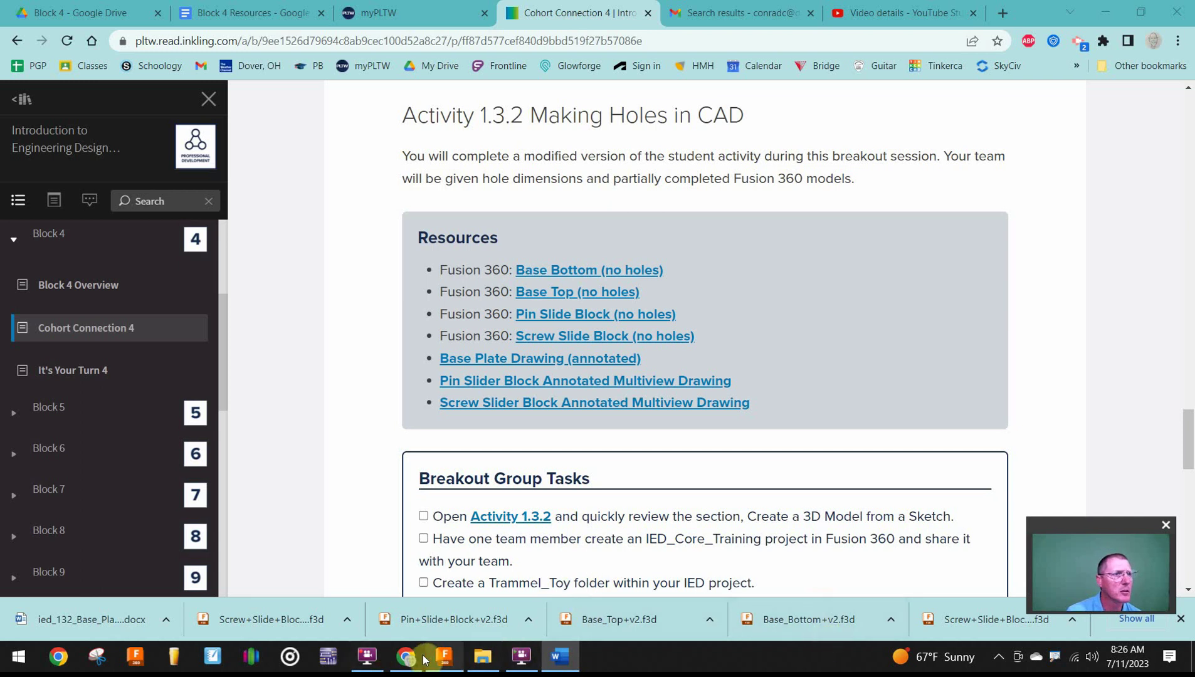
- Switch to Fusion 360 and create a new sketch on the front face of the Base_Bottom plate
left_click(444, 656)
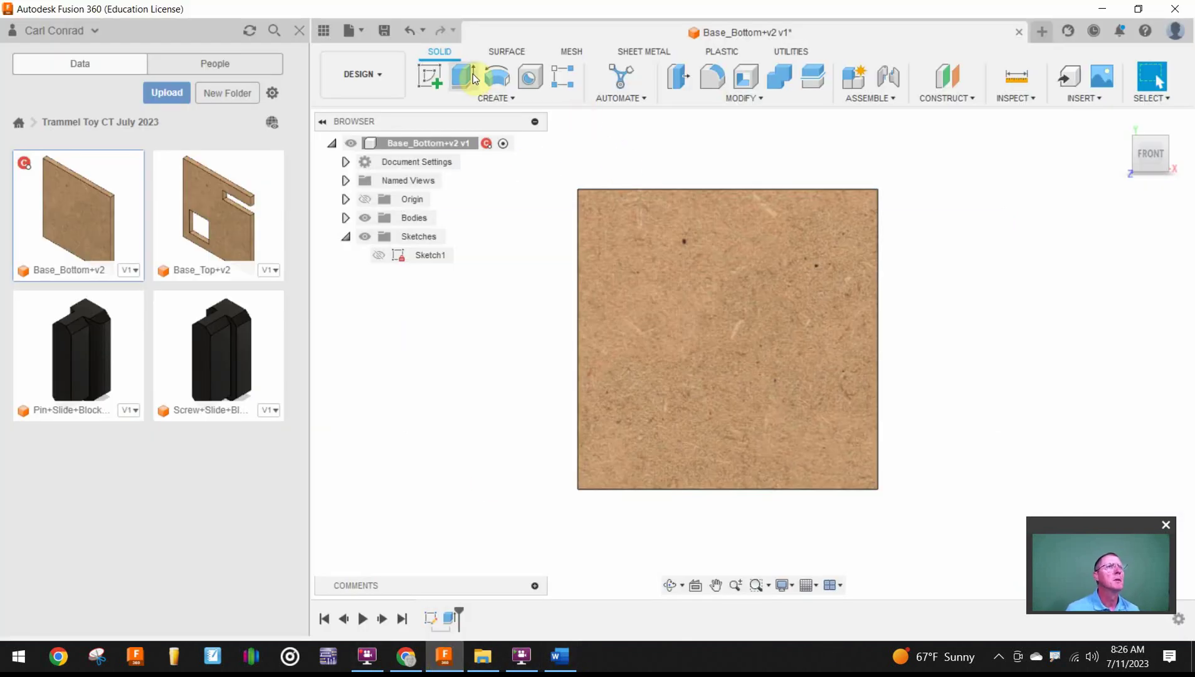
left_click(435, 75)
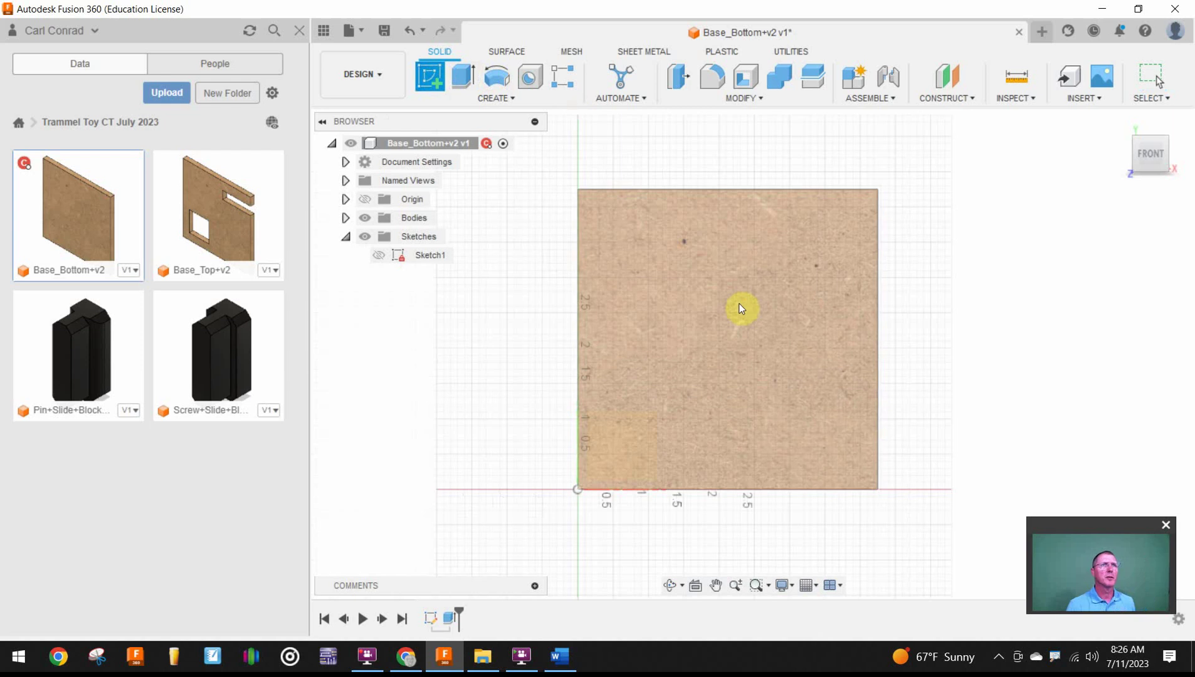
left_click(739, 306)
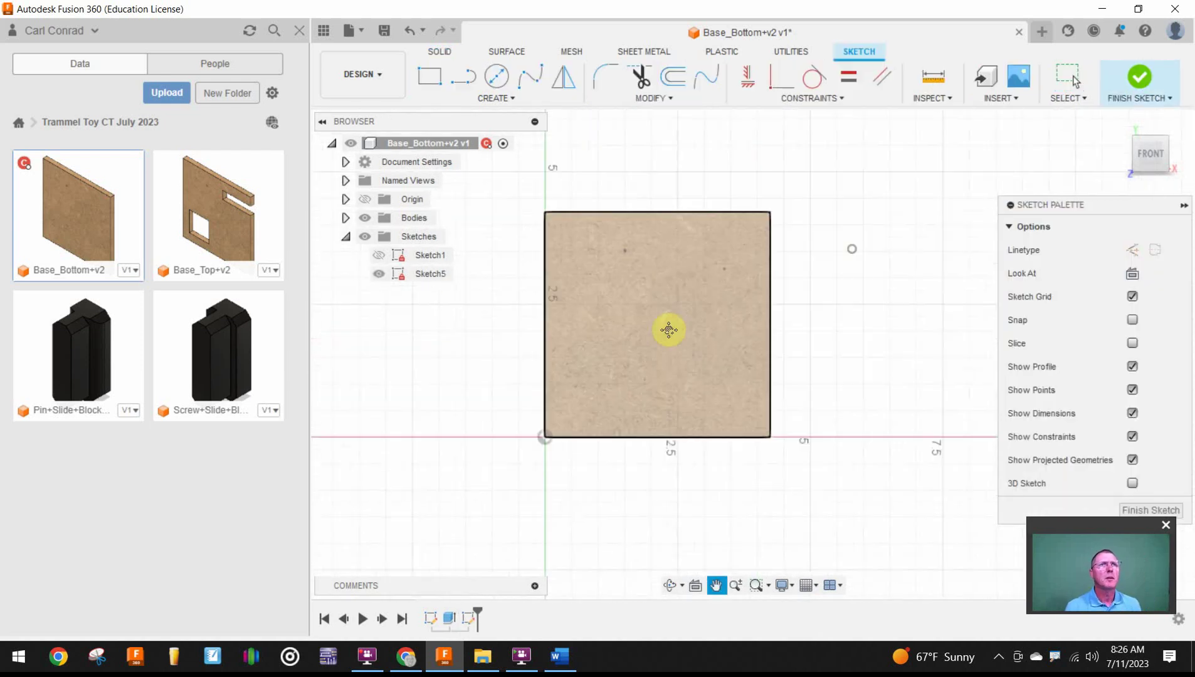
- Place four sketch points on the plate face, two in the upper-left area and two in the lower-right area
left_click(503, 99)
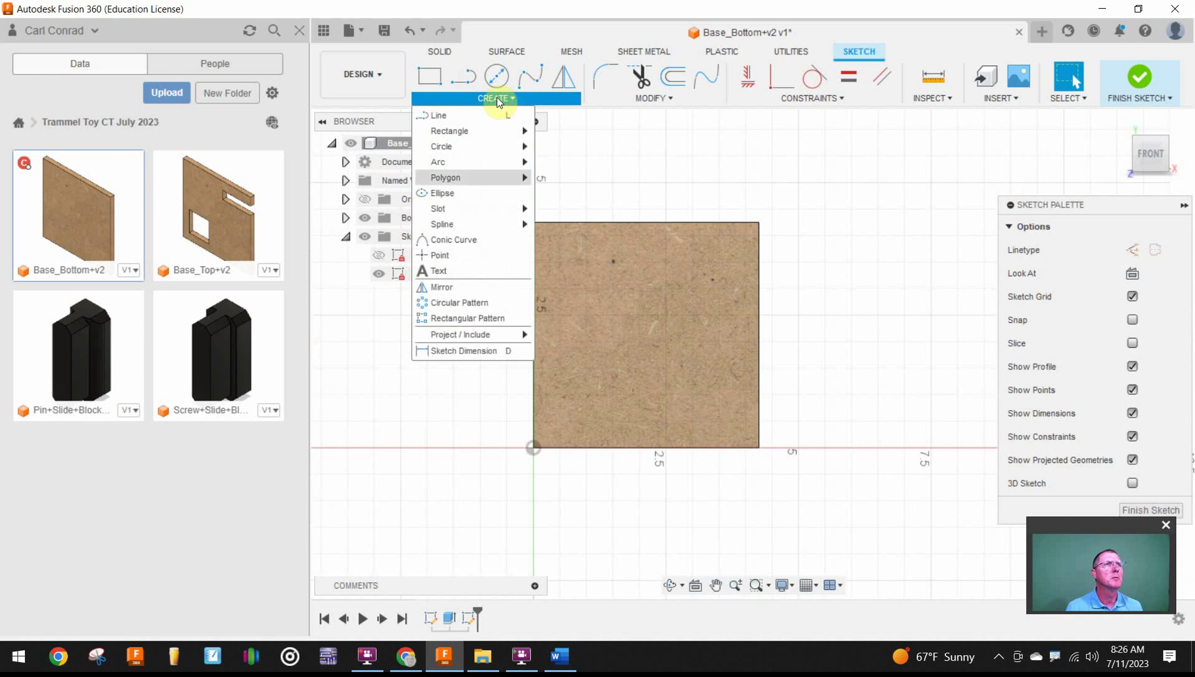
left_click(452, 256)
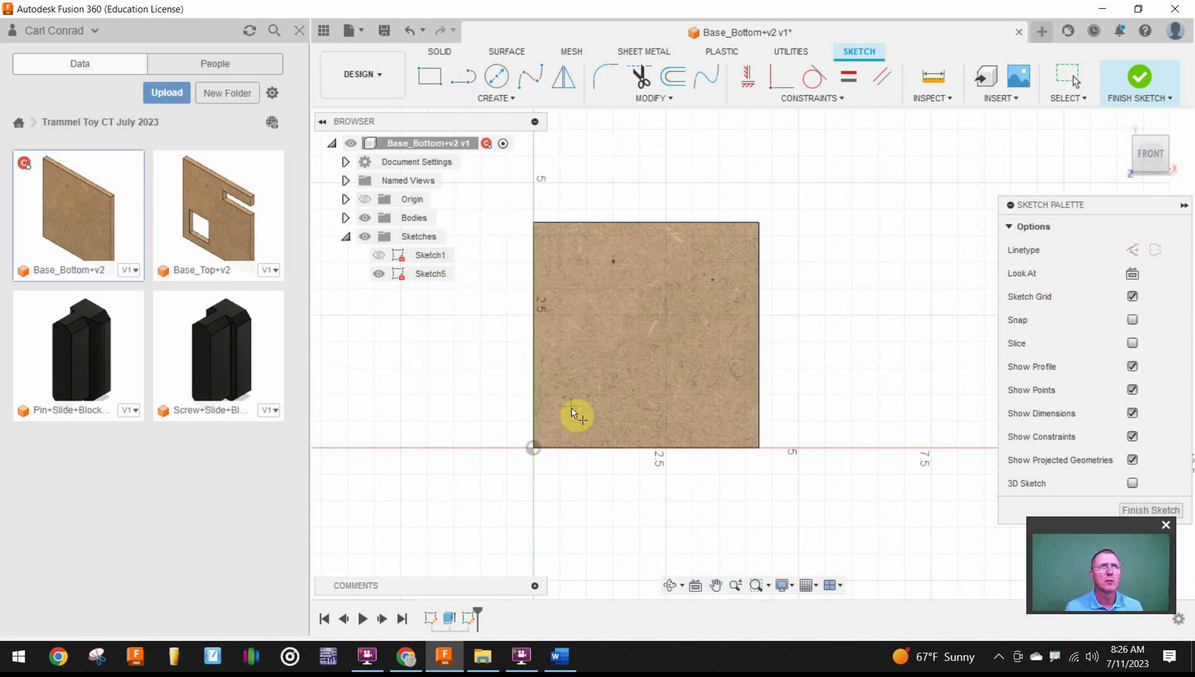
left_click(561, 303)
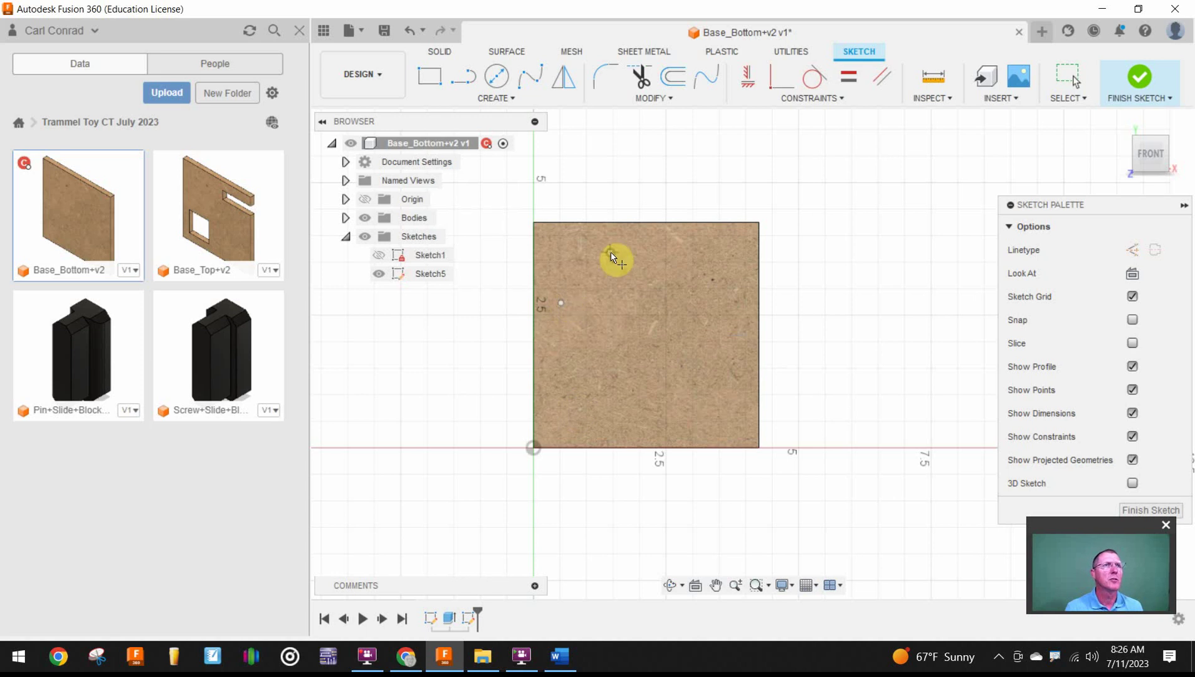
left_click(611, 253)
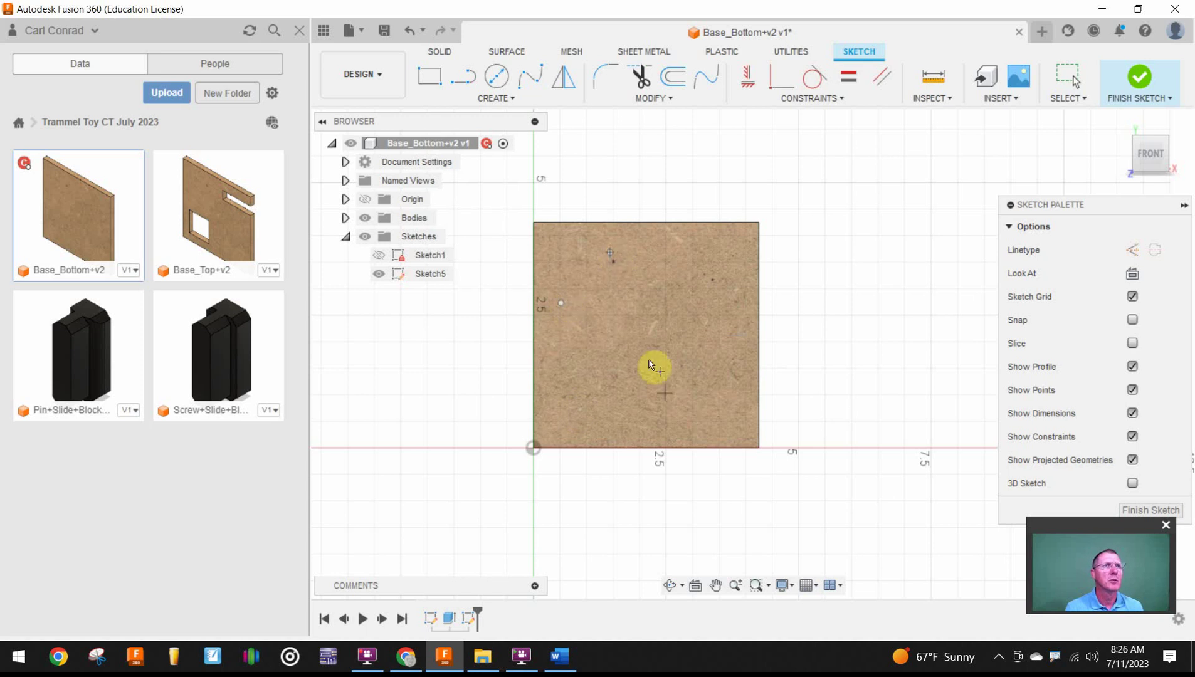
left_click(677, 423)
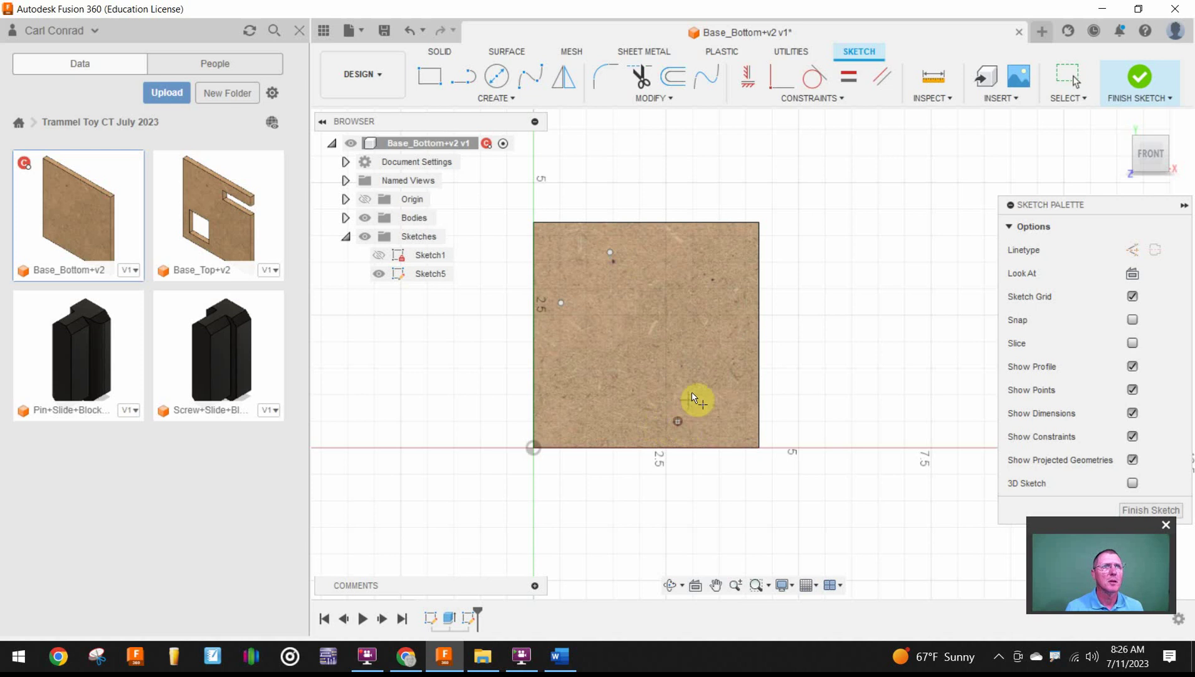
left_click(729, 368)
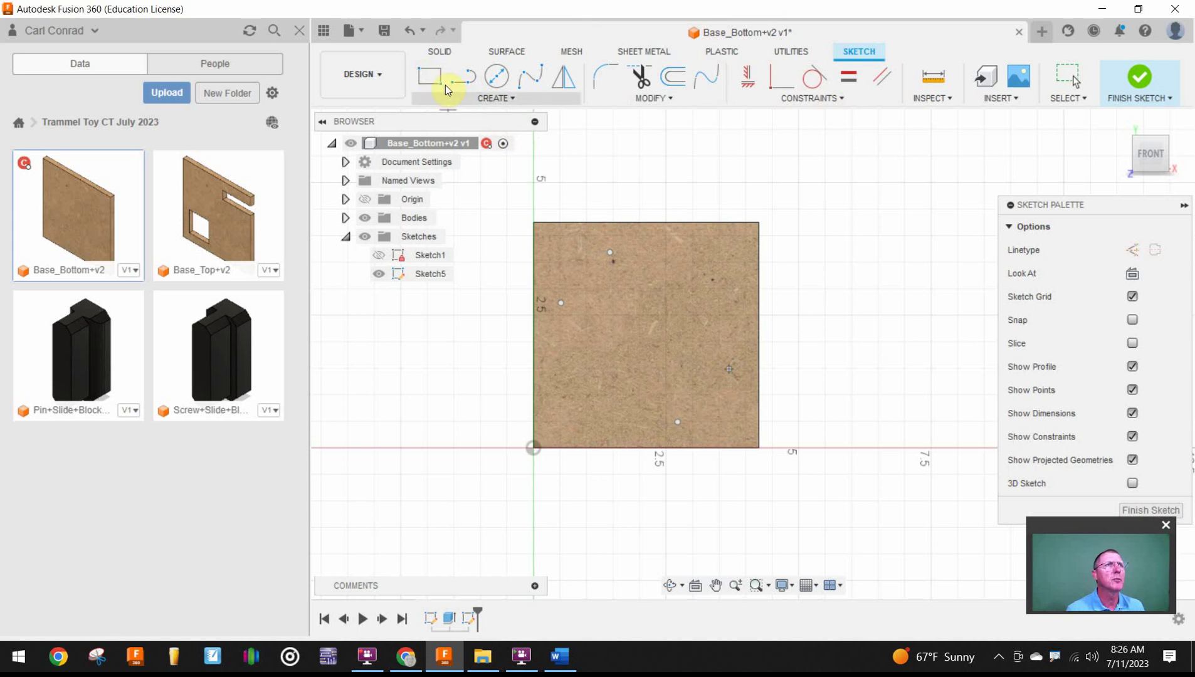
- Dimension the leftmost point's vertical distance from the origin as 2.75 in
left_click(486, 101)
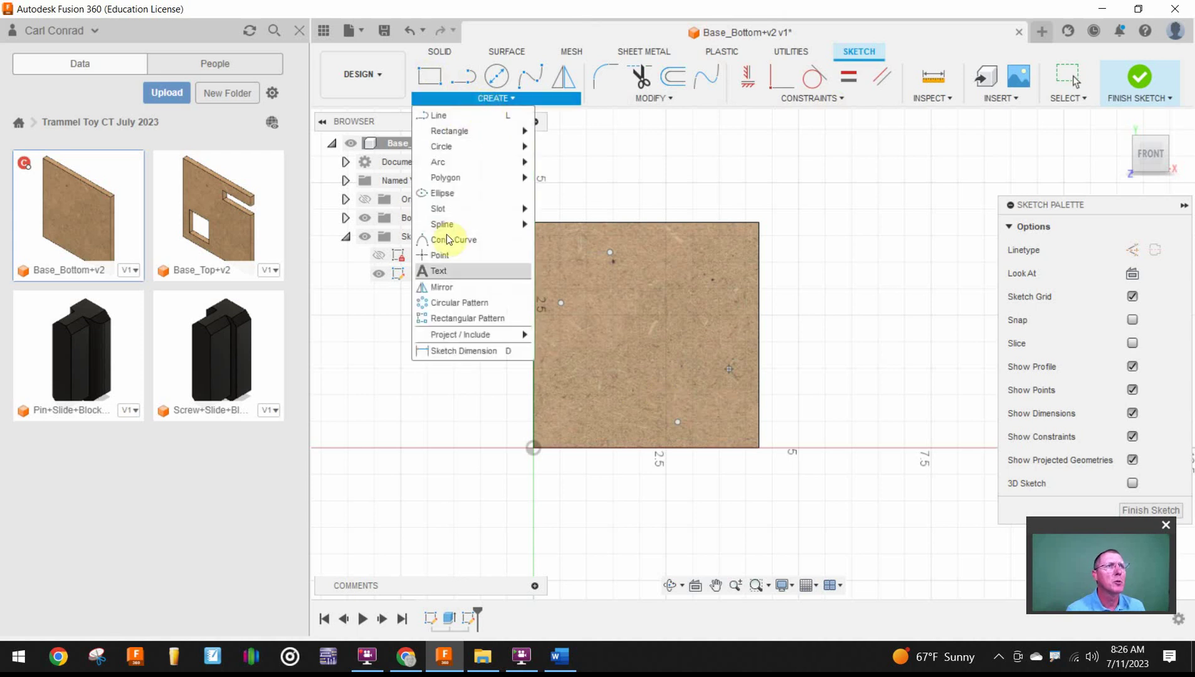
left_click(437, 351)
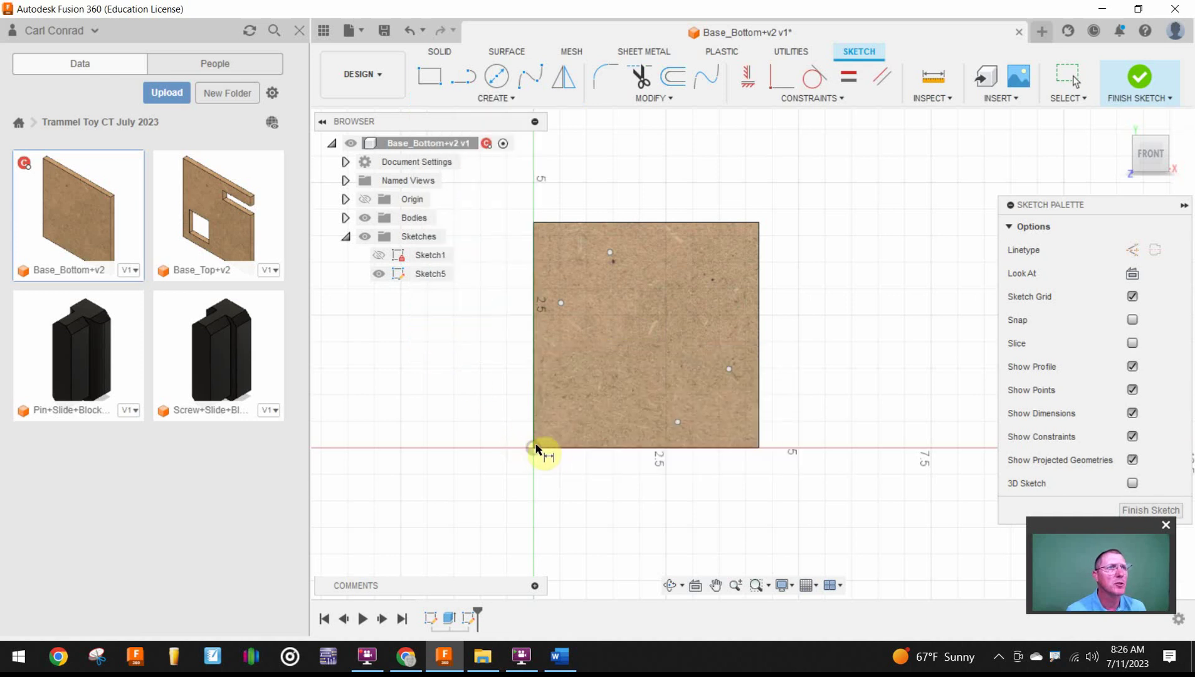
left_click(561, 302)
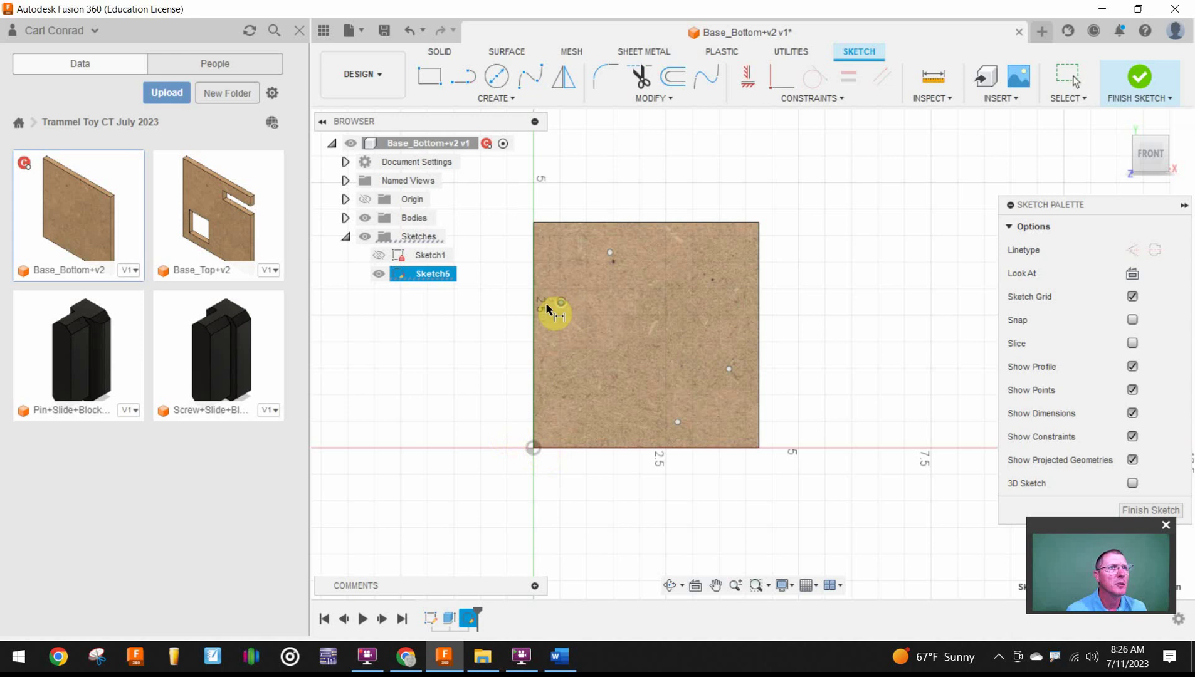
left_click(533, 447)
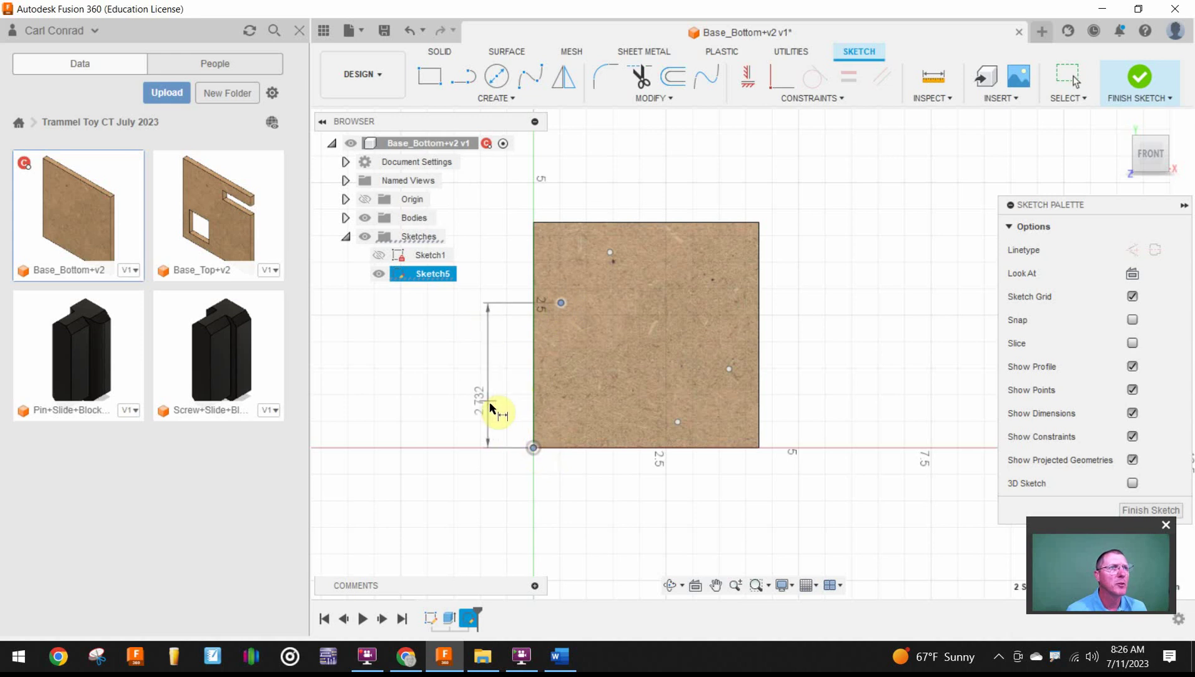
left_click(494, 405)
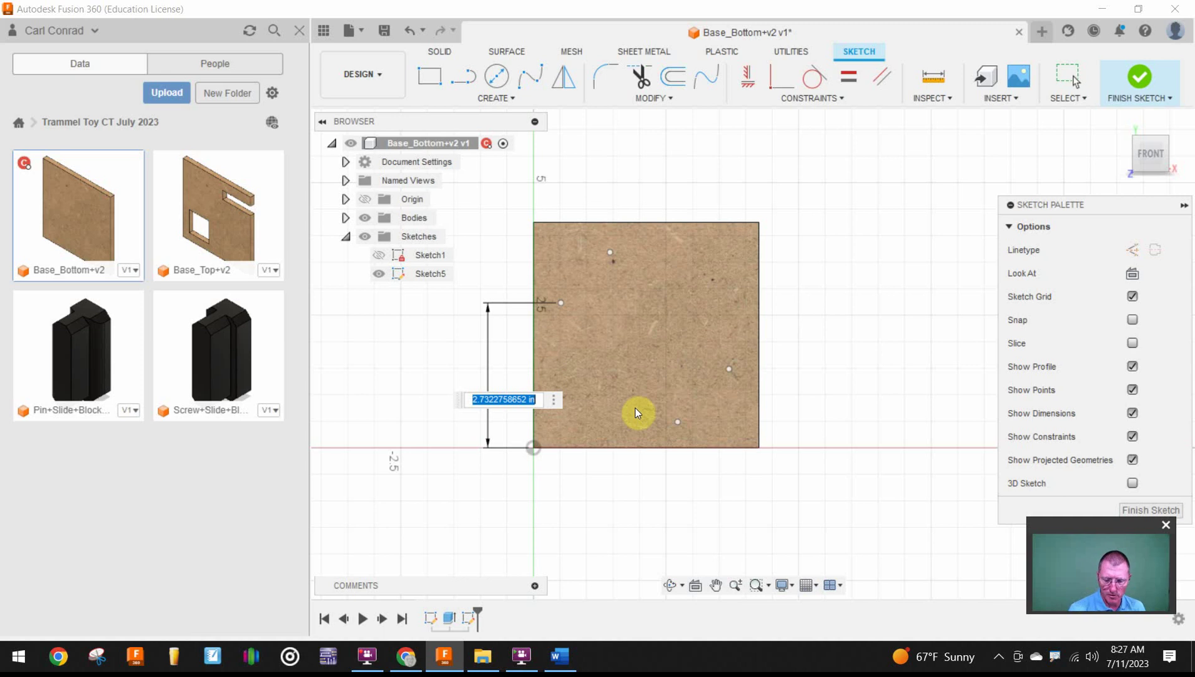
type("2.75")
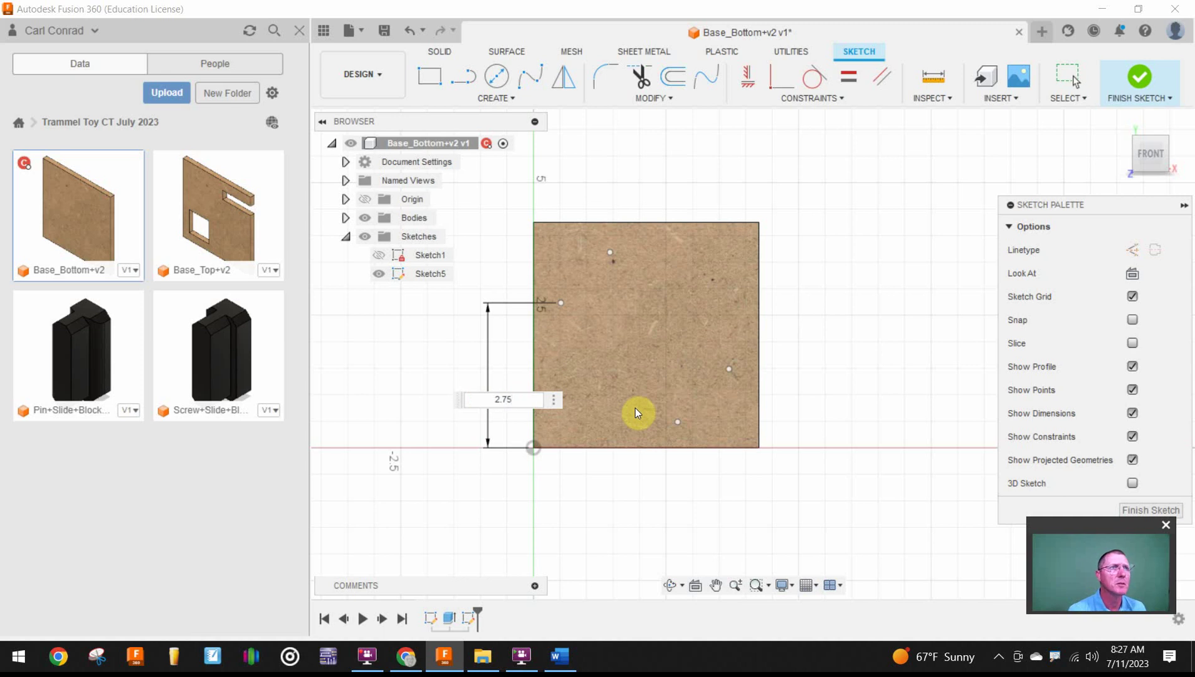
key("Return")
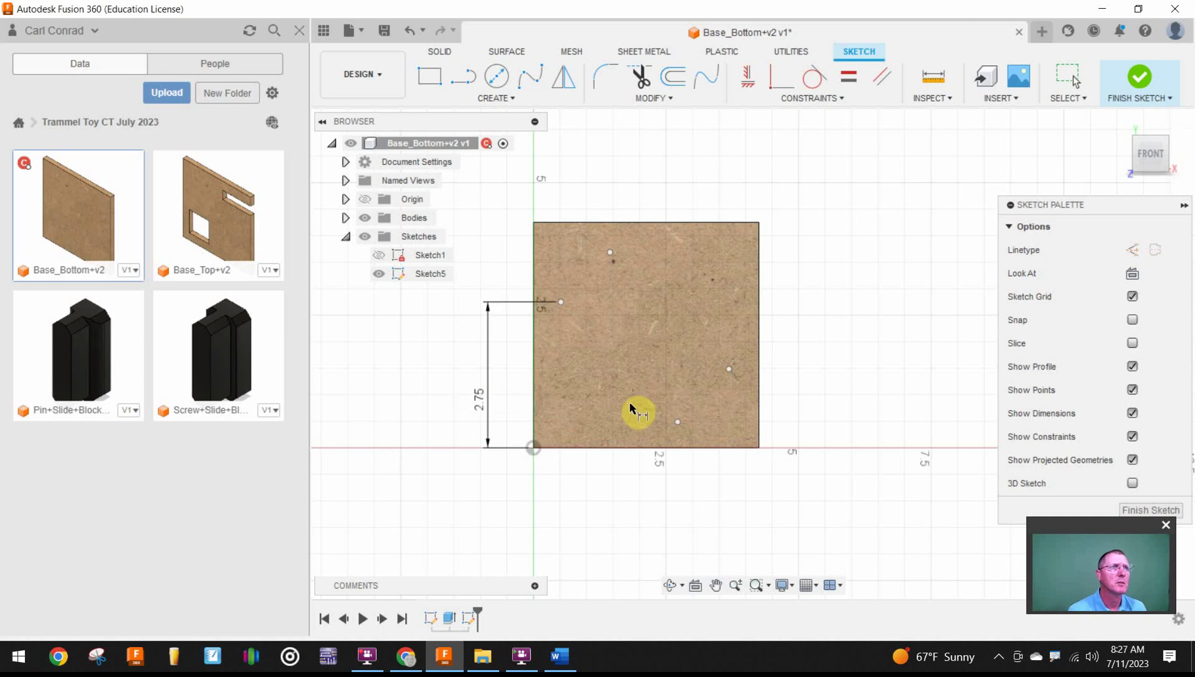
- Dimension the uppermost point's vertical distance from the origin as 3.875 in
left_click(533, 447)
left_click(610, 252)
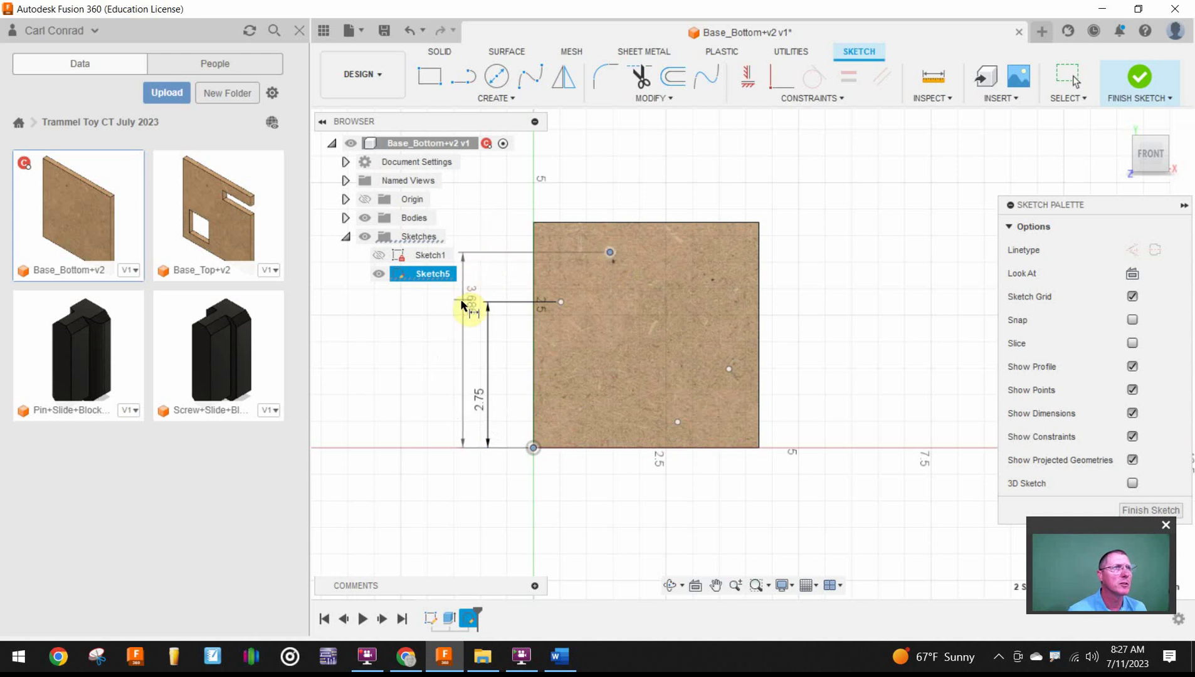
left_click(467, 300)
type("3.875")
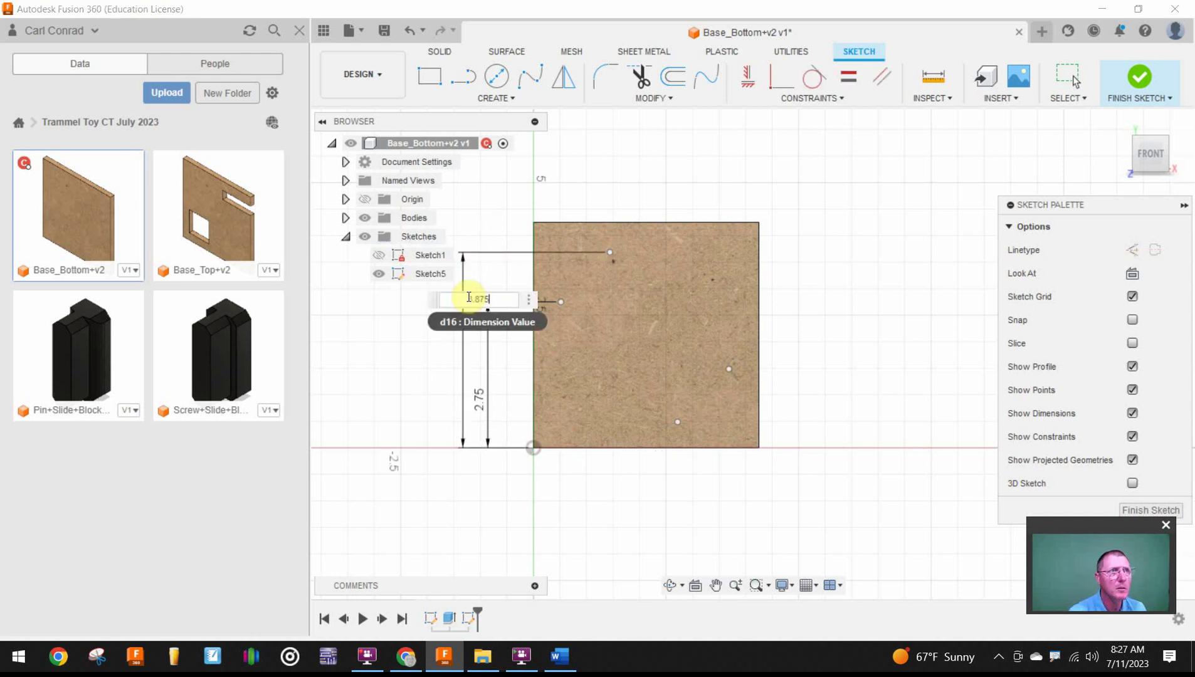
key("Return")
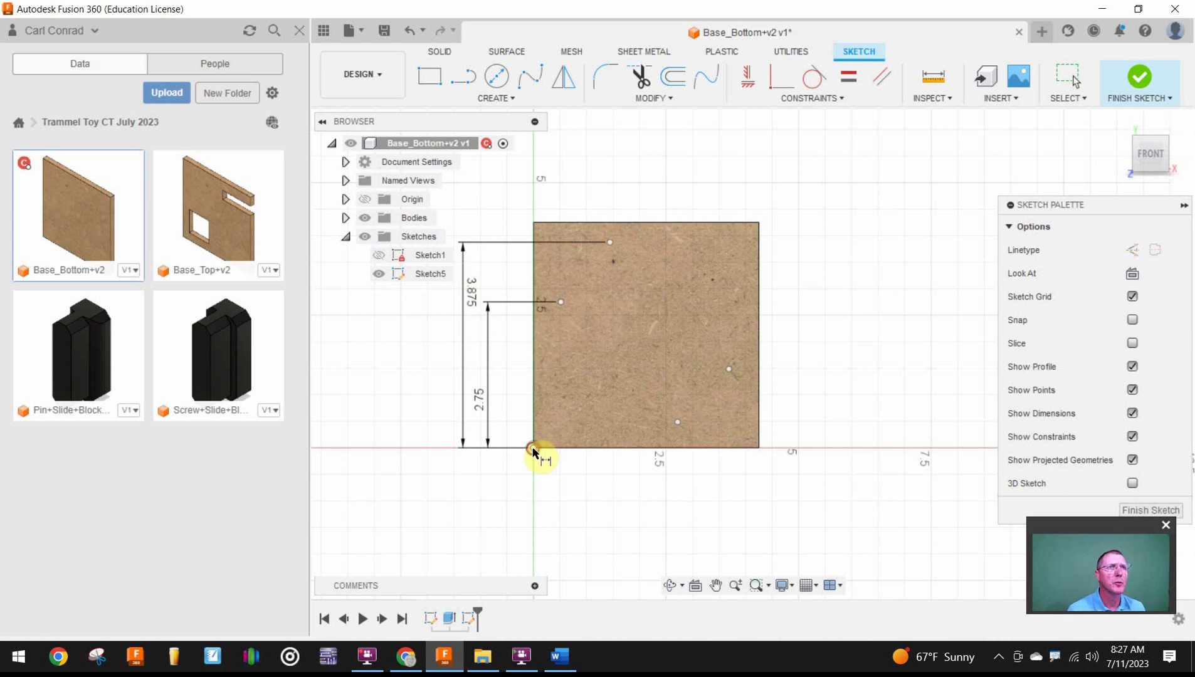
- Dimension the lowest point's horizontal distance from the origin as 2.75 in
left_click(532, 449)
left_click(677, 422)
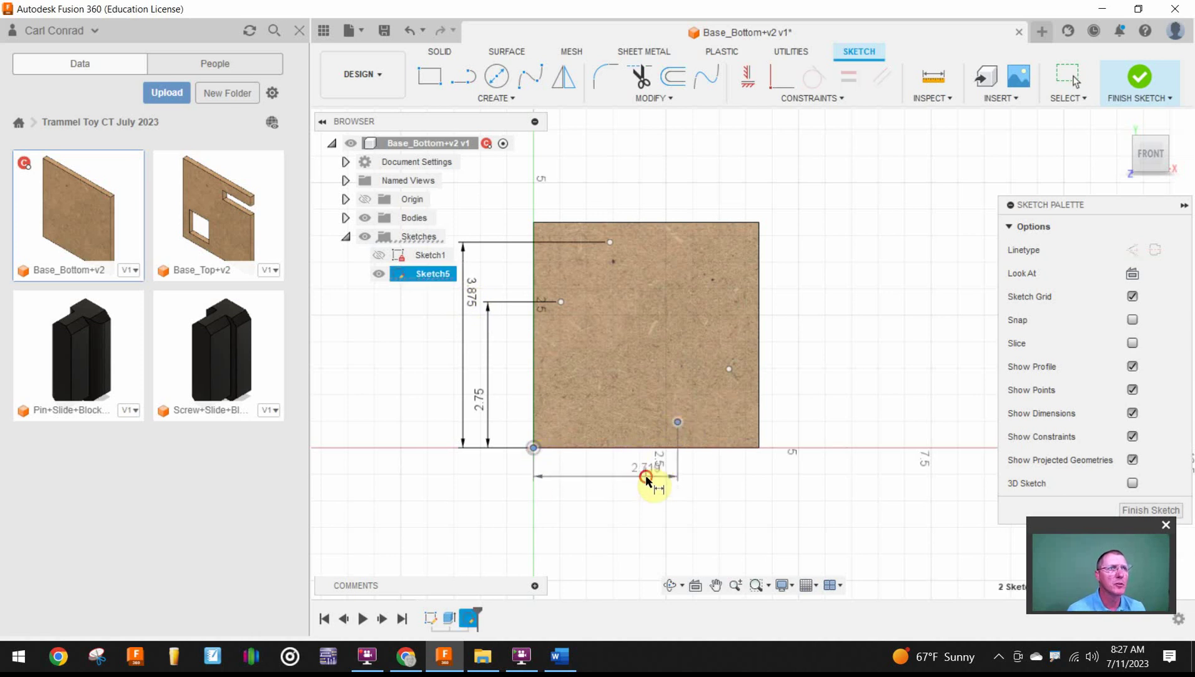
left_click(646, 480)
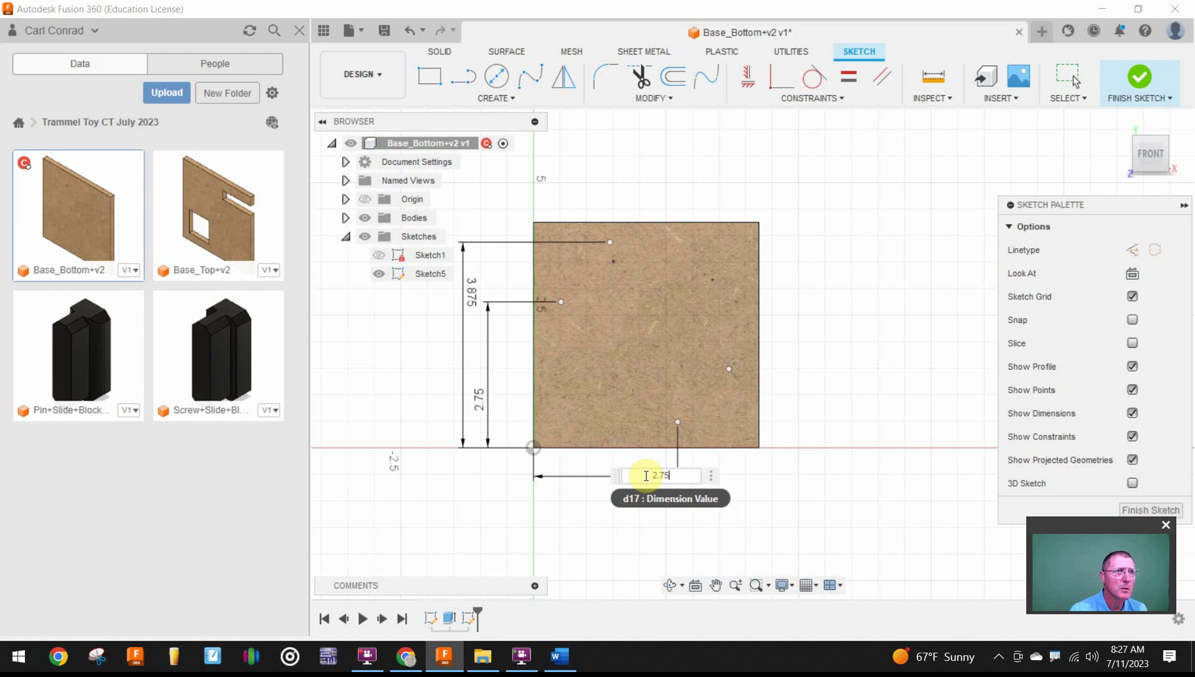
type("2.75")
key("Return")
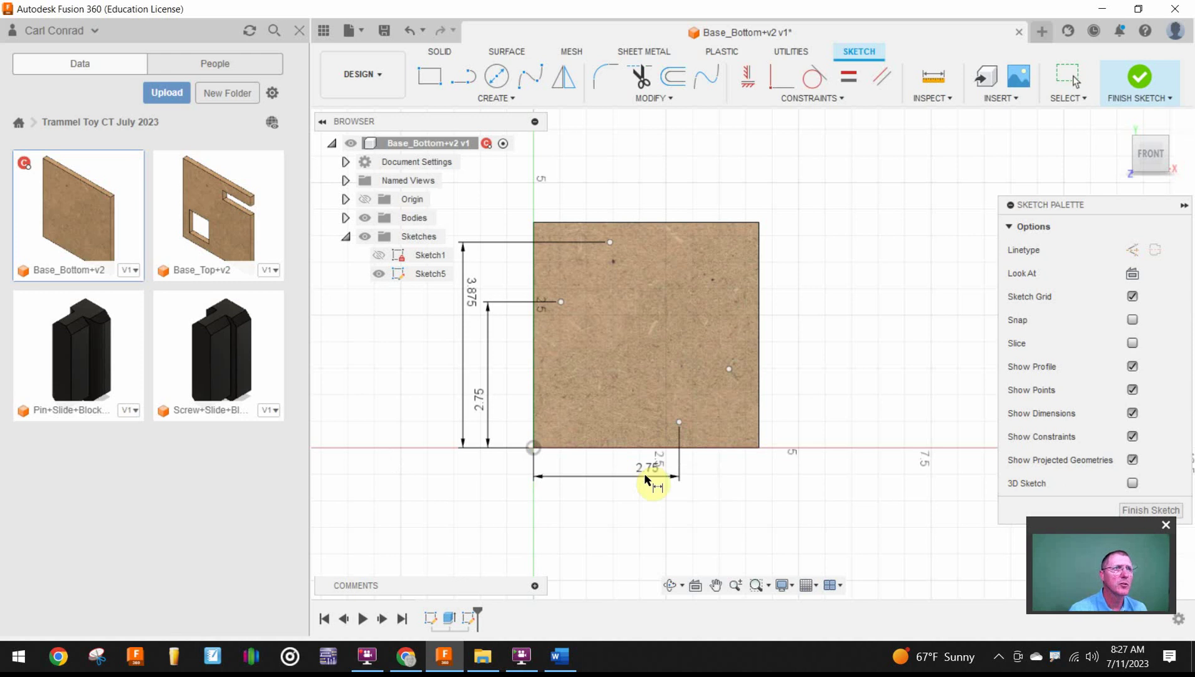
- Dimension the rightmost point's horizontal distance from the origin as 3.875 in
left_click(533, 449)
left_click(728, 370)
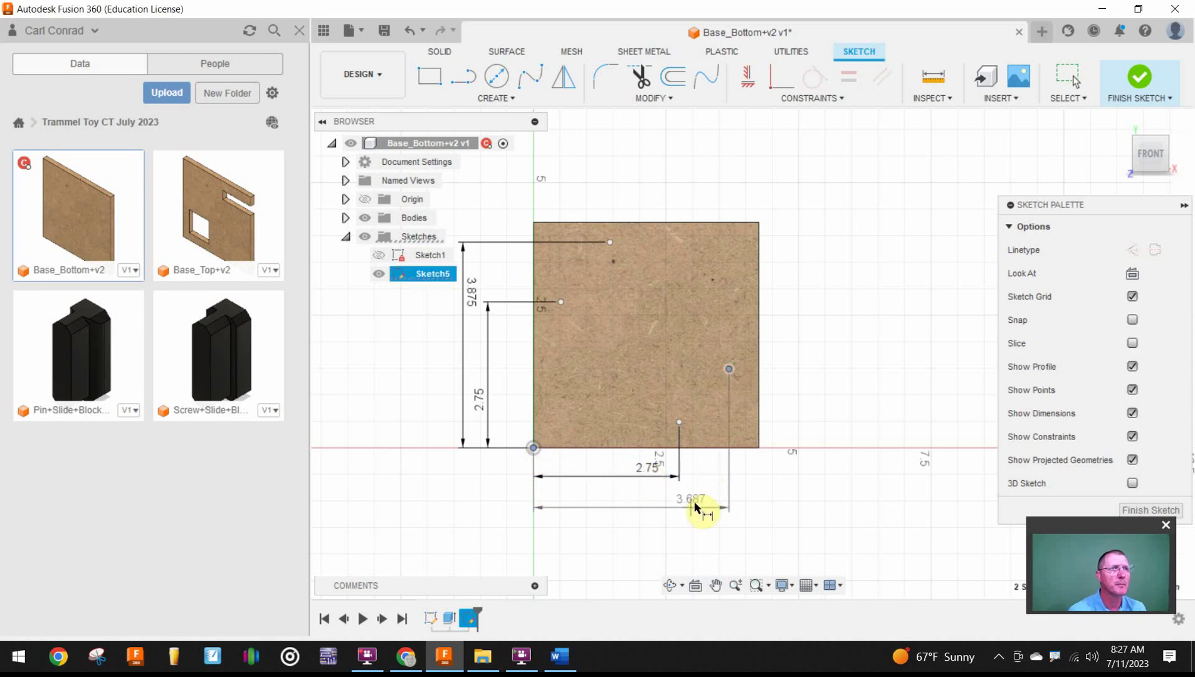
left_click(694, 505)
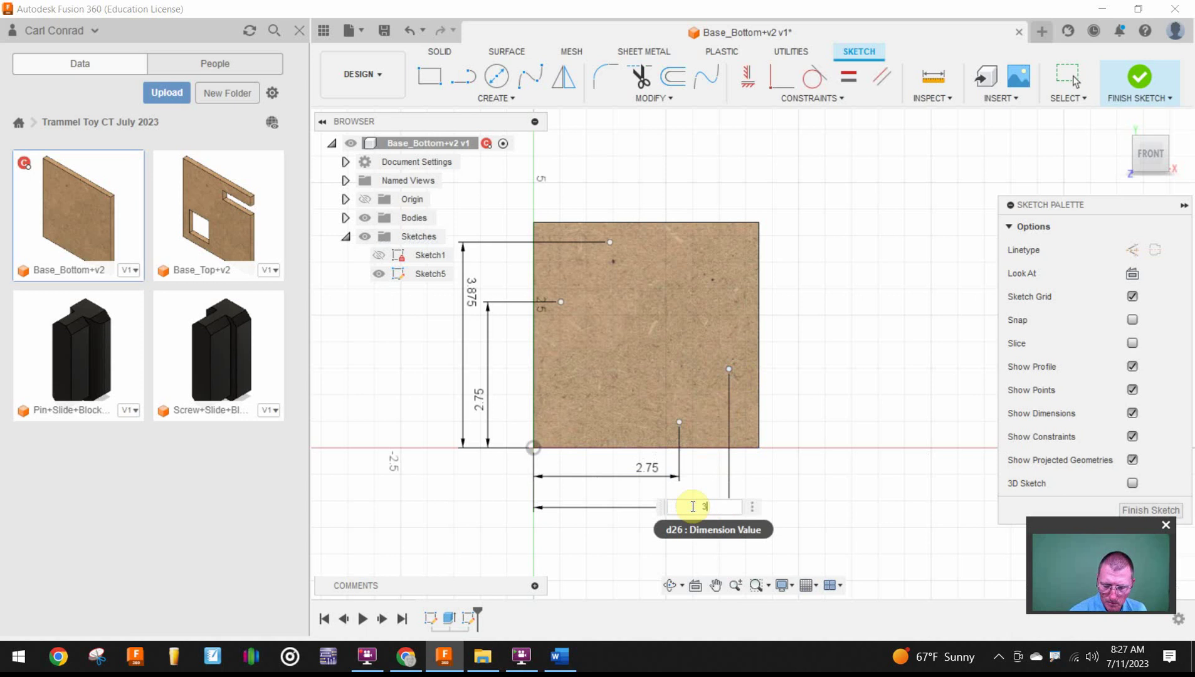
type("3.875")
key("Return")
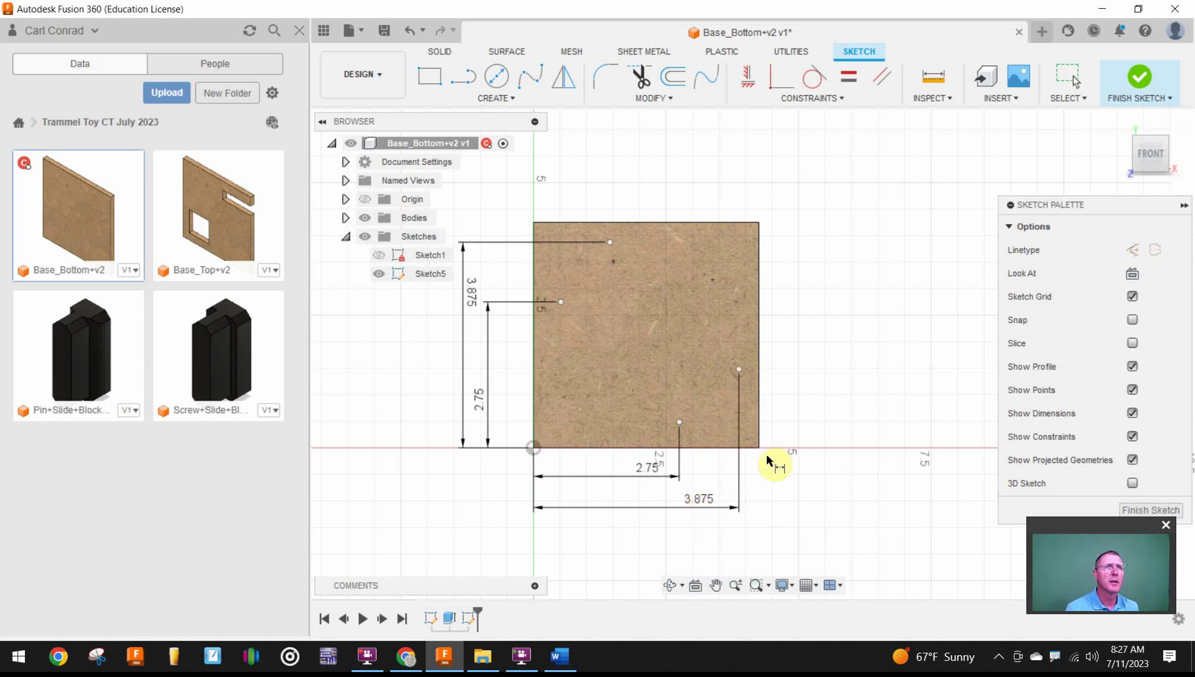
- Dimension the lowest point's height above the plate's bottom edge as 0.375 in
left_click(709, 447)
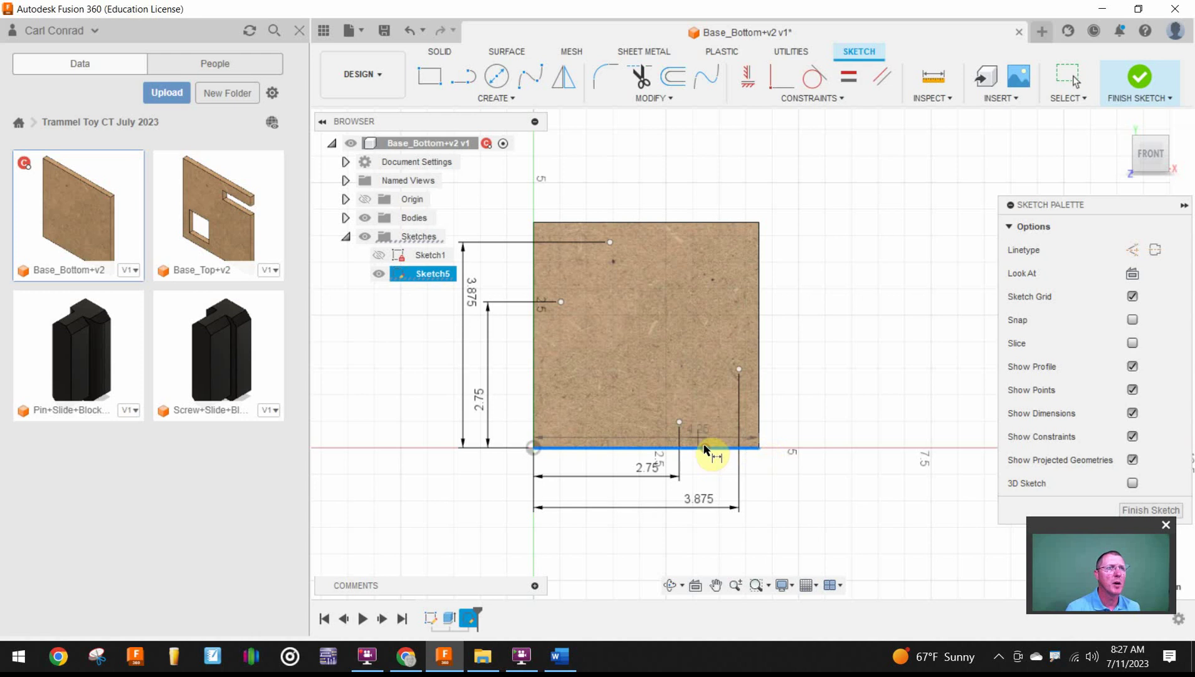
left_click(681, 423)
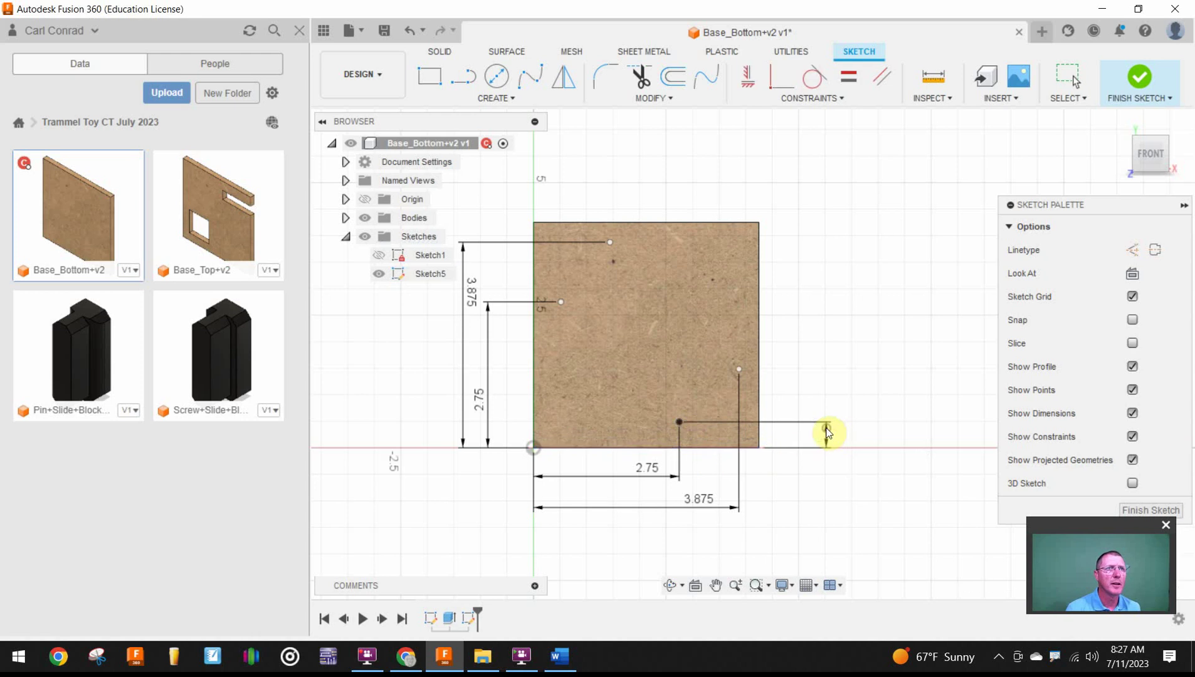
left_click(828, 429)
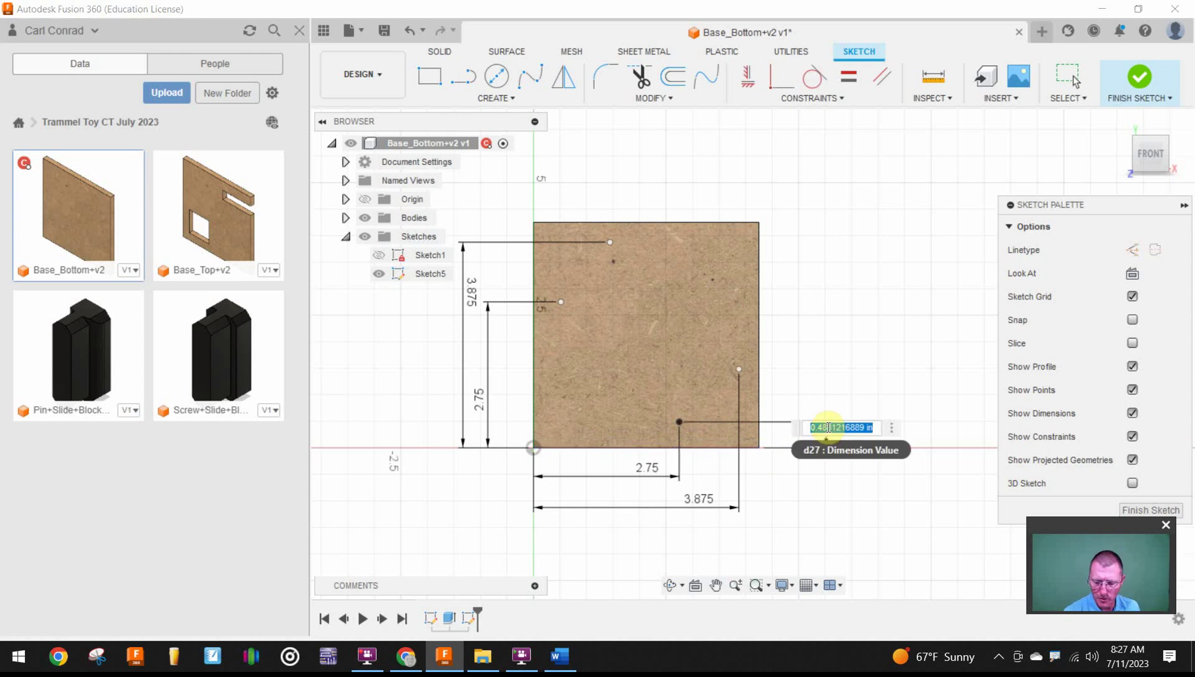
type("375")
key("Return")
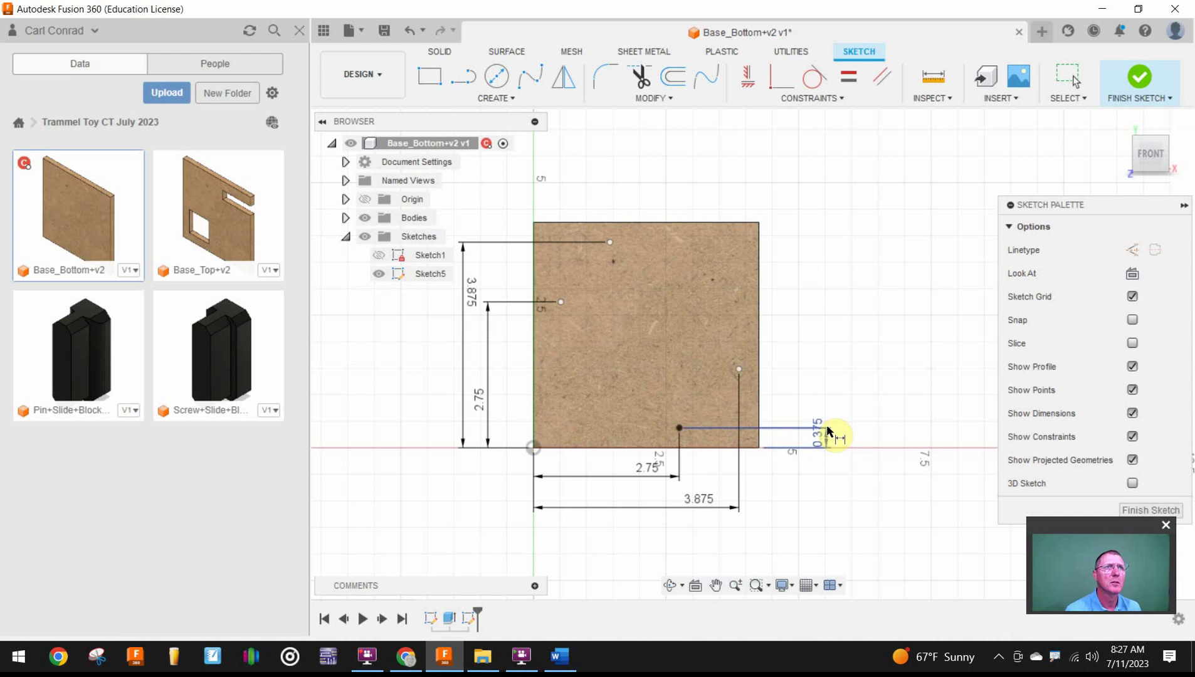
- Dimension the rightmost point's height above the plate's bottom edge as 1.5 in
left_click(752, 450)
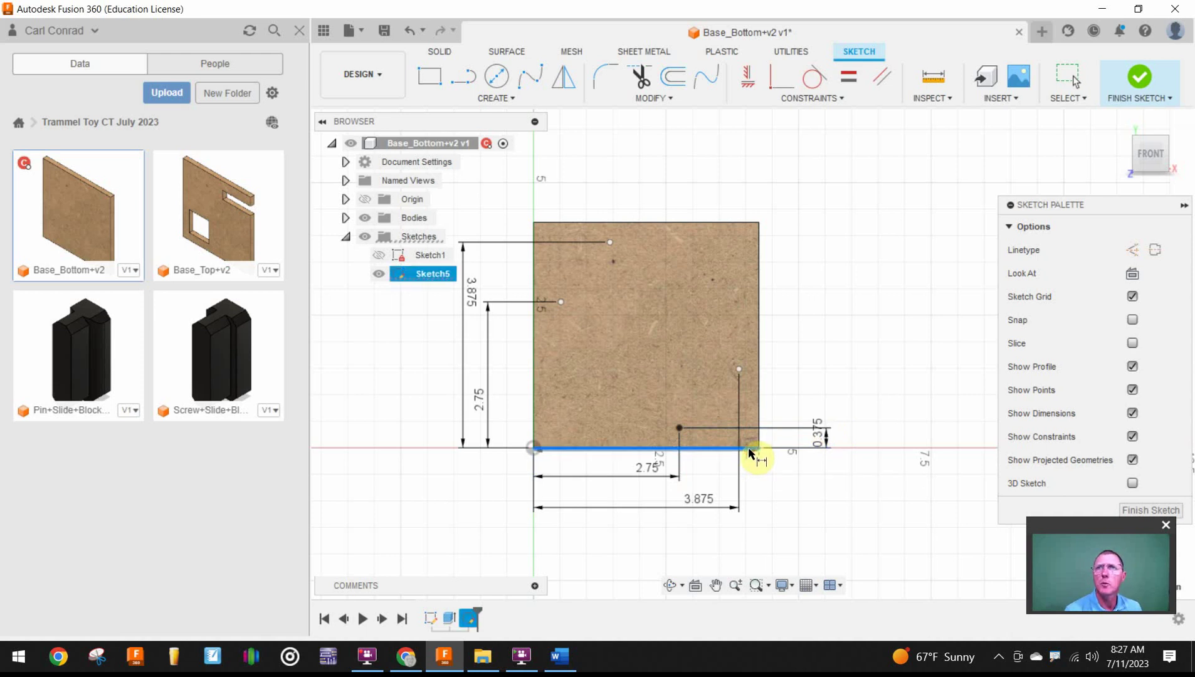
left_click(740, 372)
left_click(859, 399)
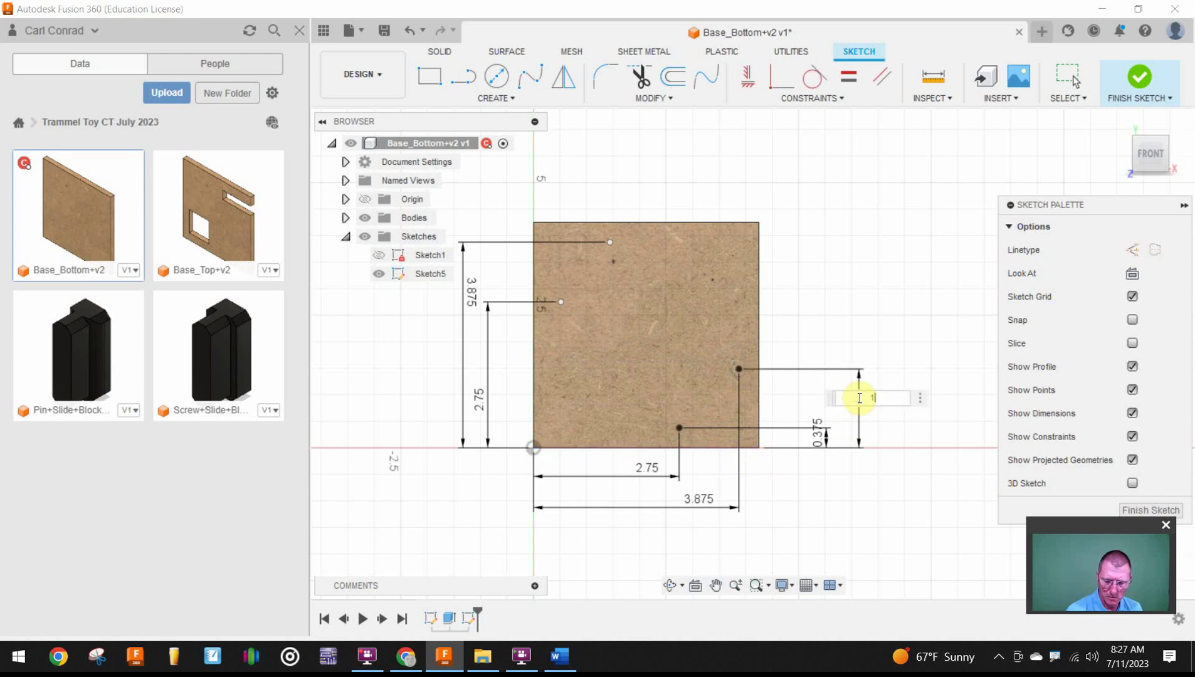
type("1.5")
key("Return")
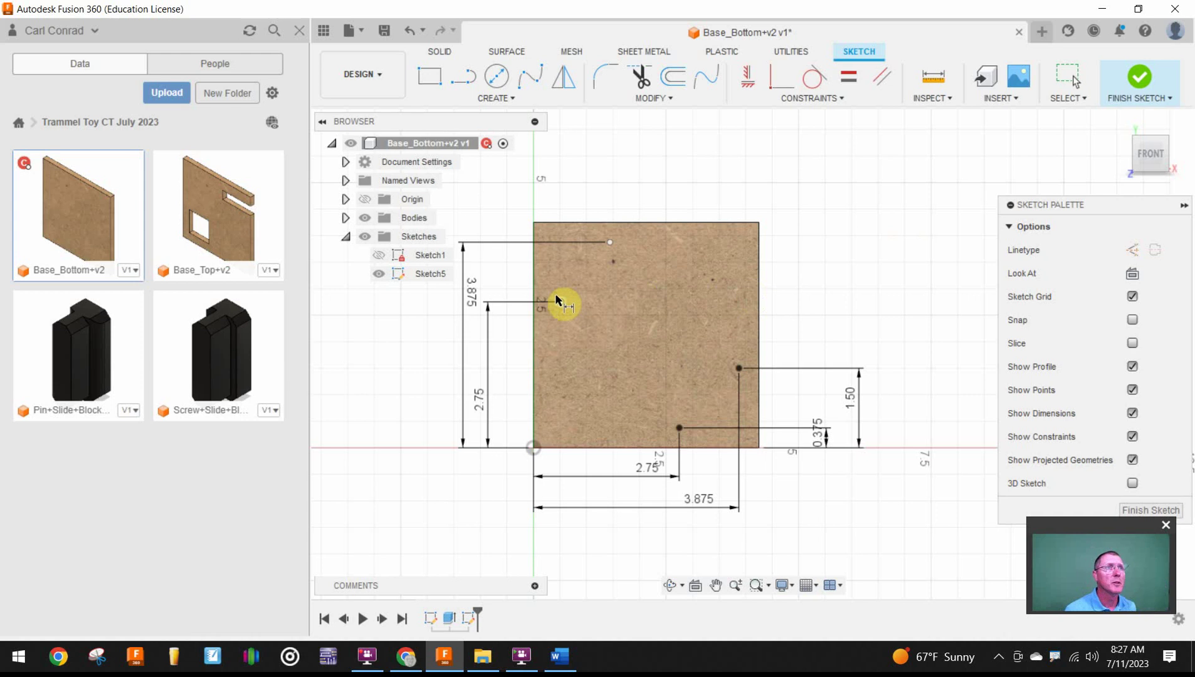
- Dimension the leftmost point's horizontal distance from the plate's left edge as 0.375 in
left_click(538, 272)
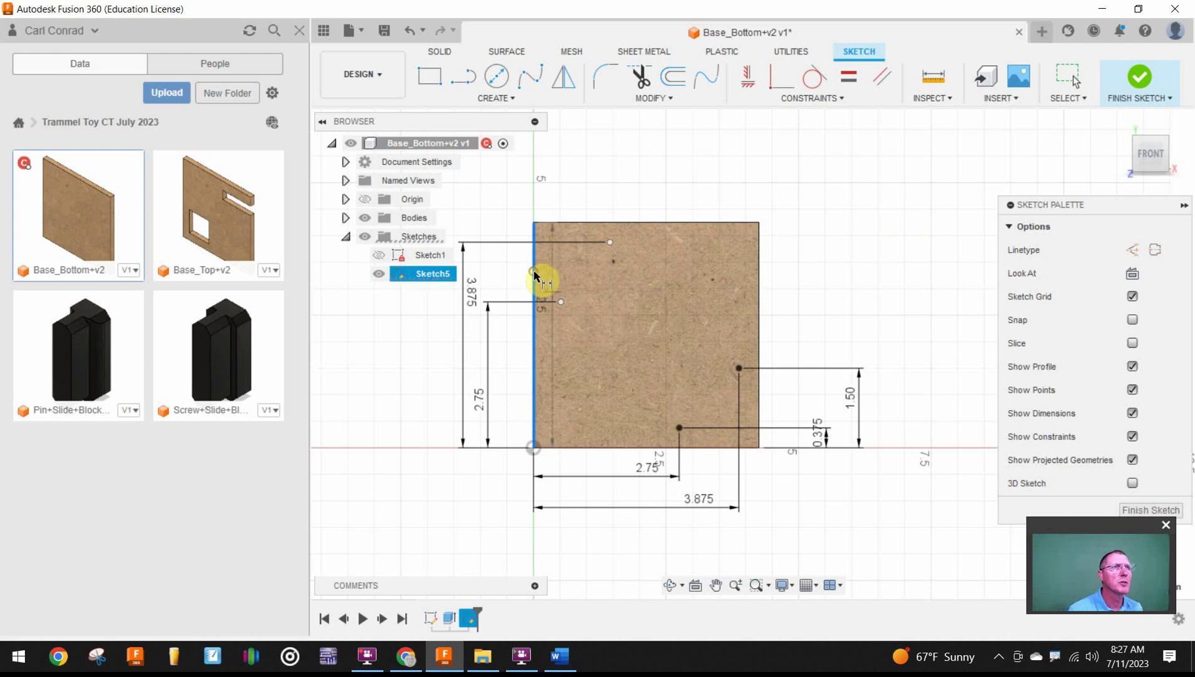
left_click(560, 302)
left_click(549, 201)
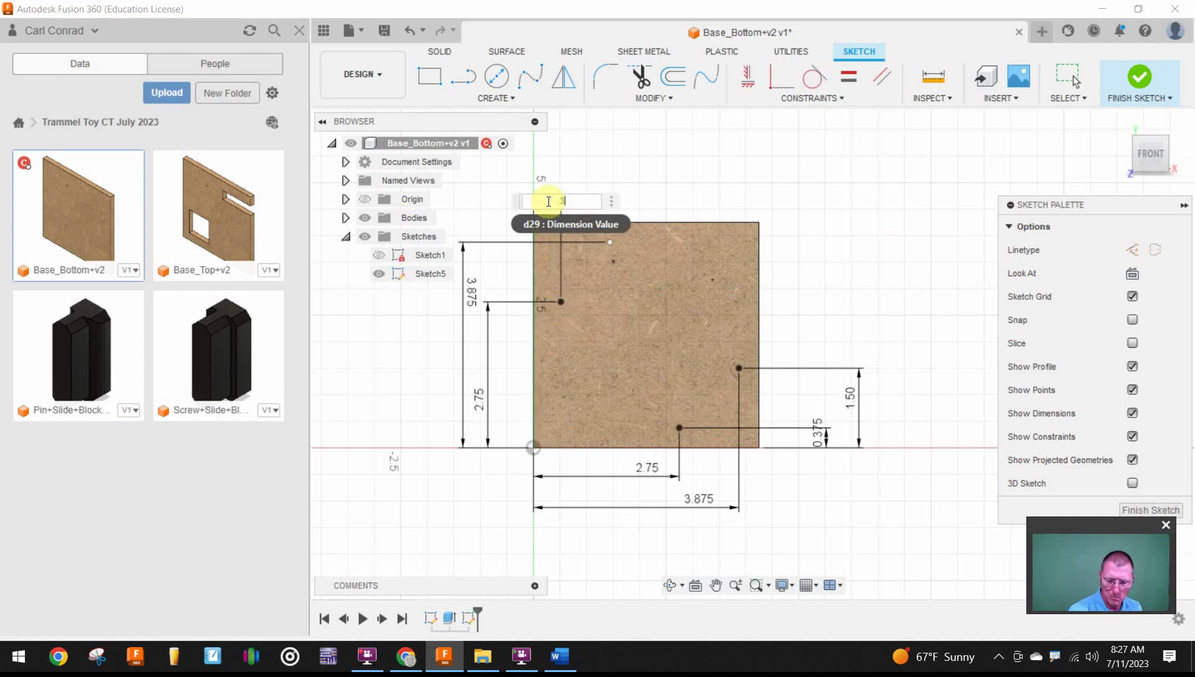
key("Return")
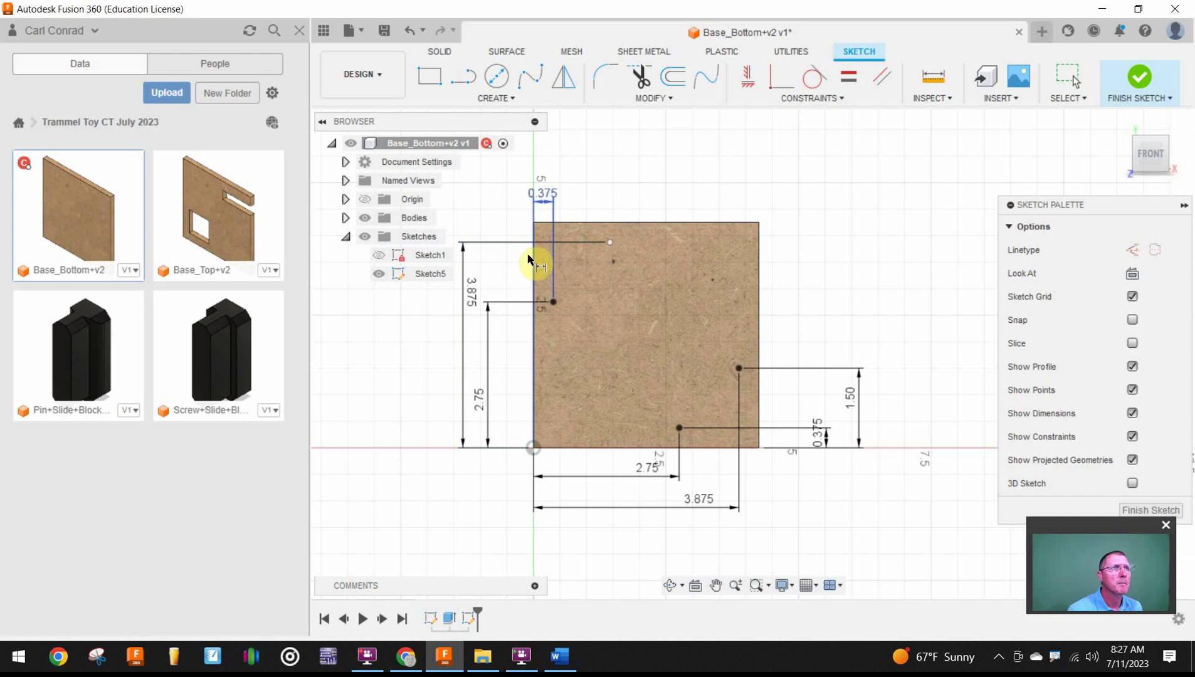
left_click(531, 271)
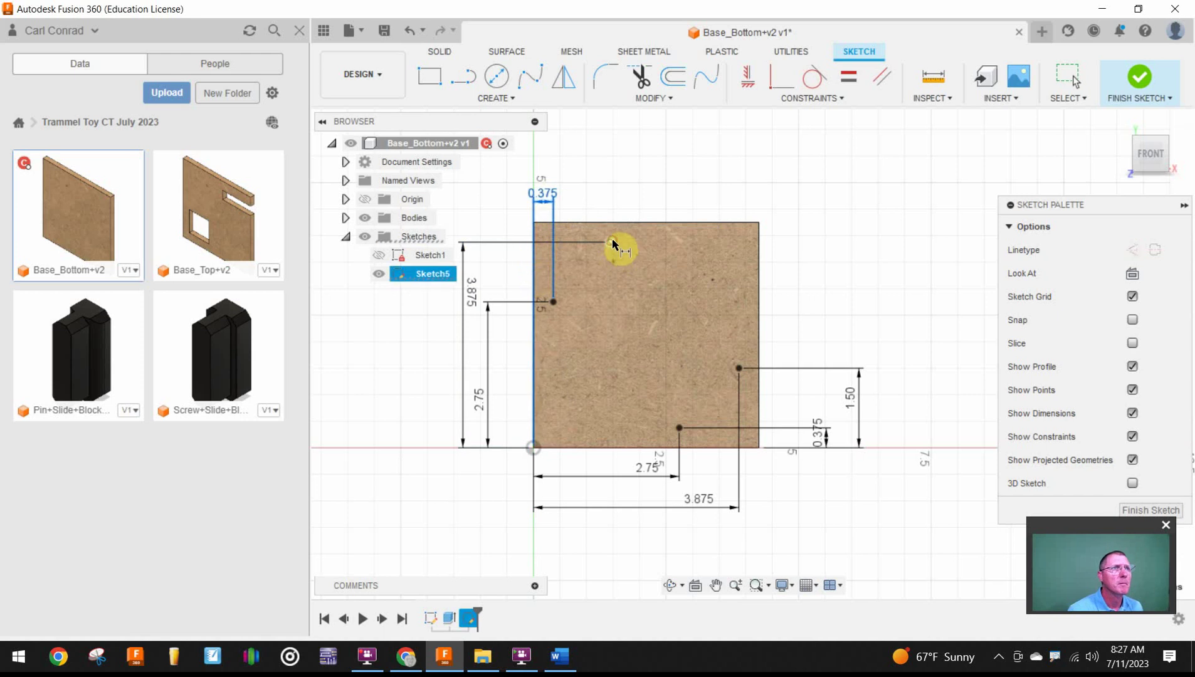
left_click(612, 244)
left_click(533, 253)
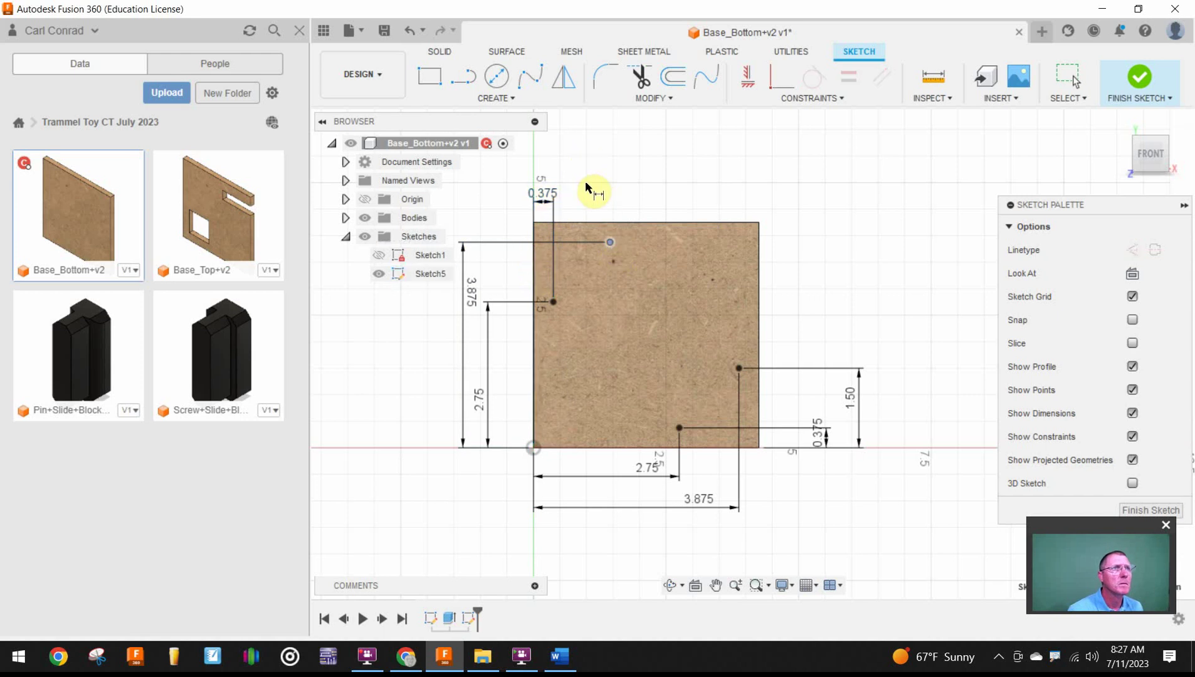
left_click(610, 243)
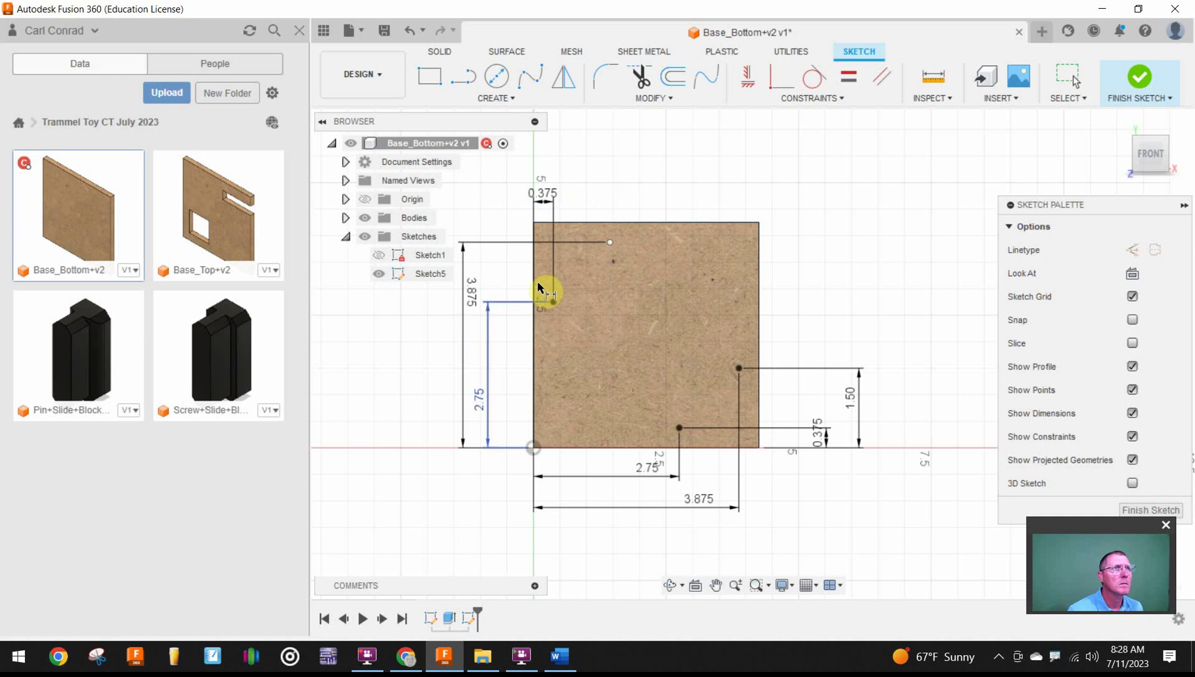
- Dimension the uppermost point's horizontal distance from the origin as 1.5 in
left_click(533, 448)
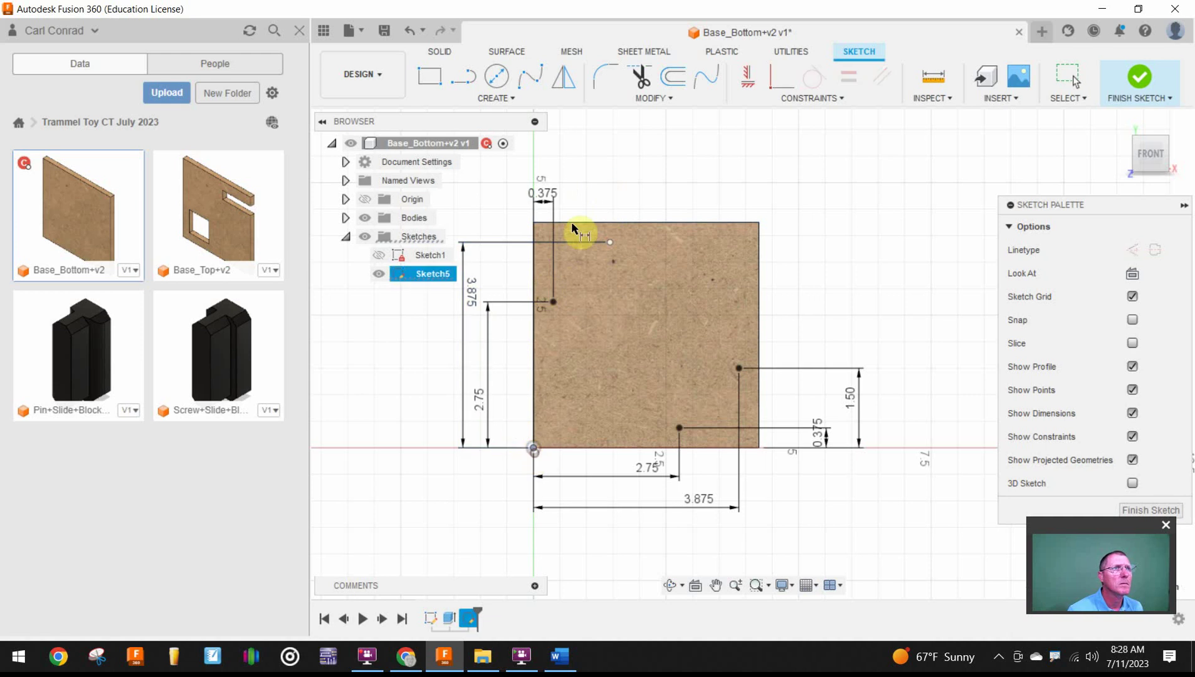
left_click(610, 243)
left_click(581, 164)
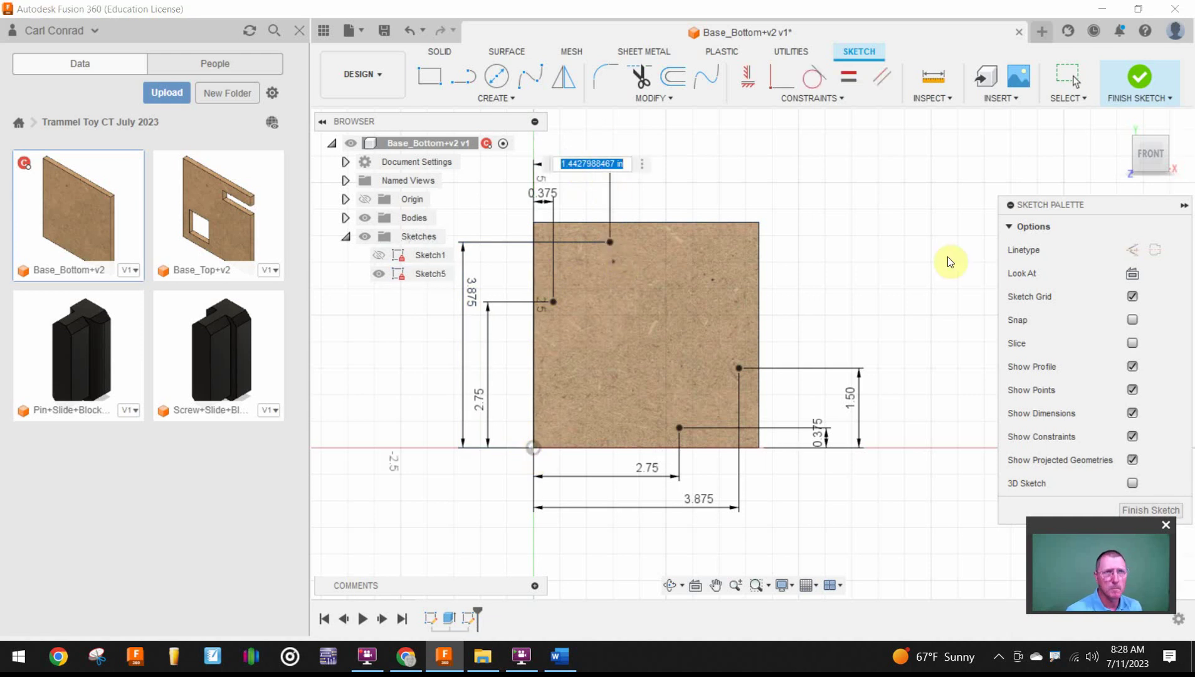
type("1.5")
key("Return")
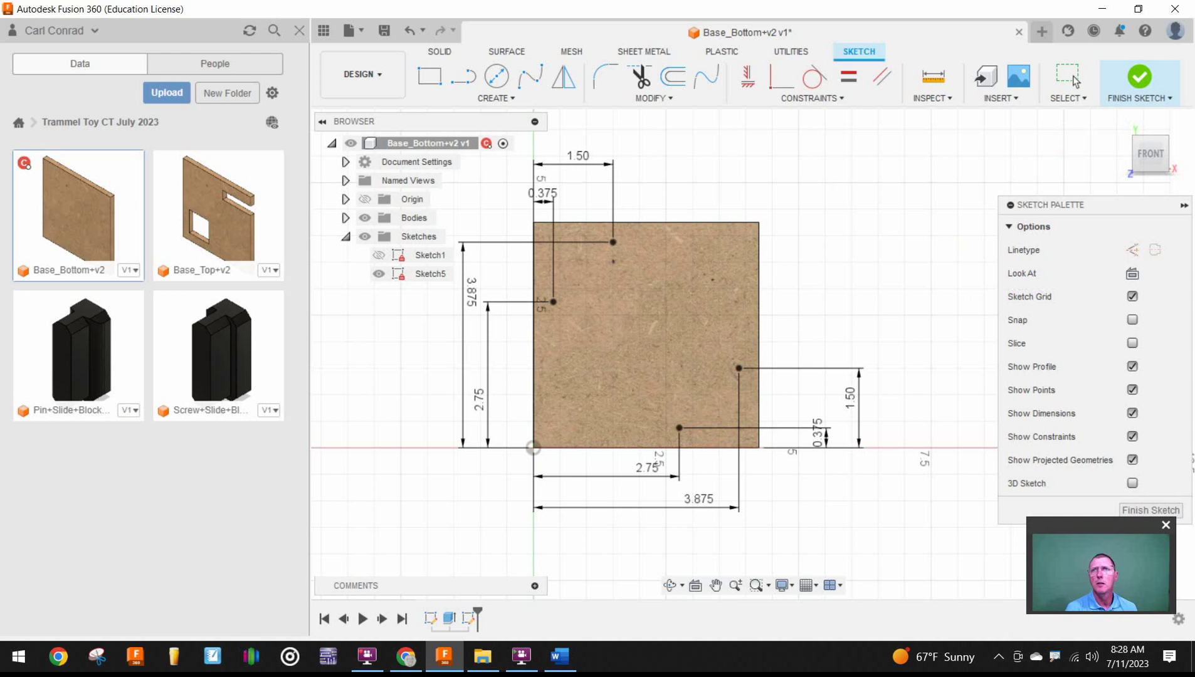
- Switch to the annotated base plate drawing in Word, enable editing, and examine the bottom plate's hole and hexagon sizes under Hole Measurements
left_click_drag(1194, 207, 617, 94)
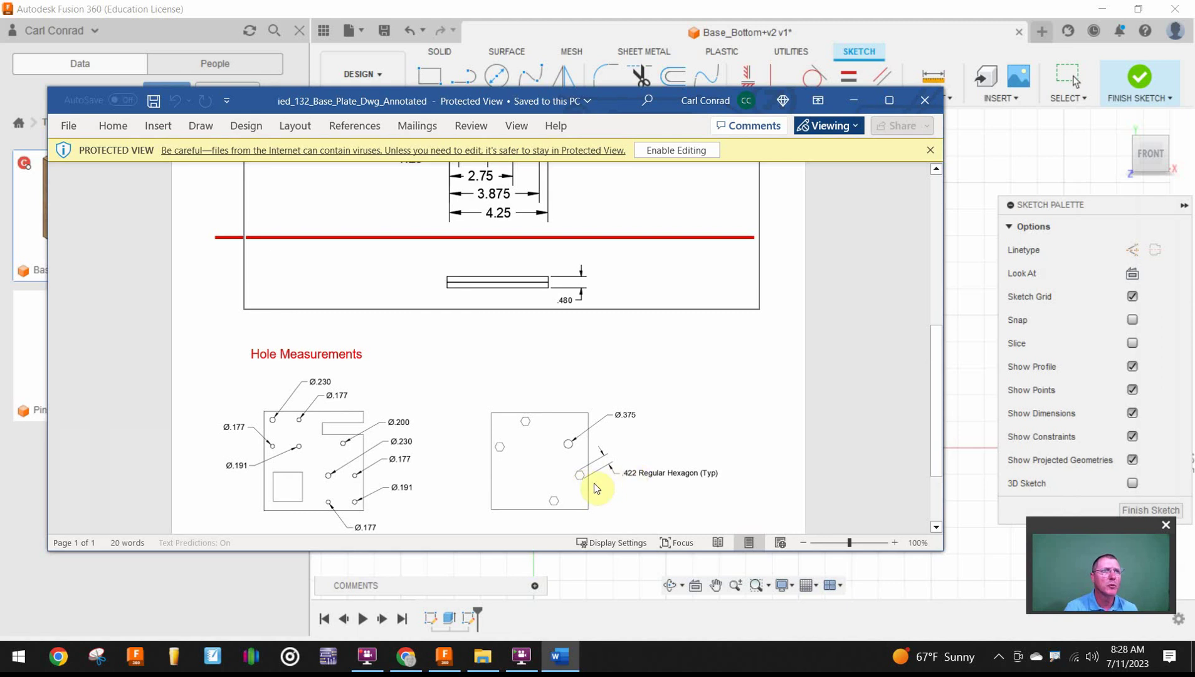
scroll(588, 481, "down", 1)
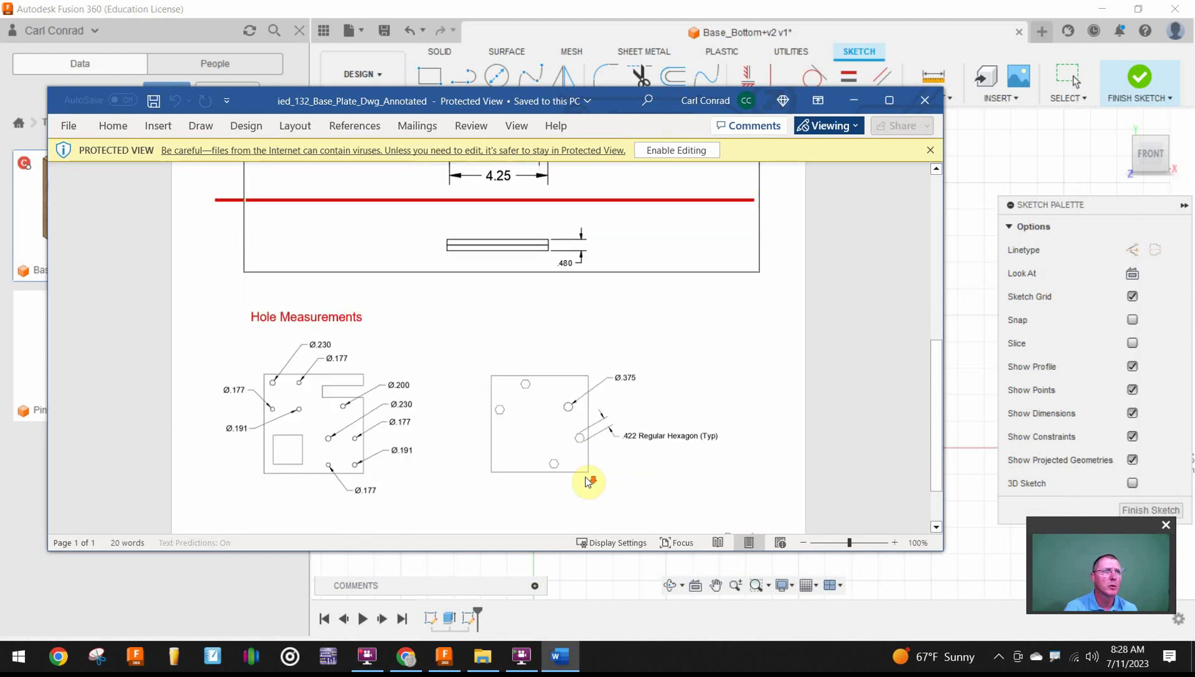
left_click(686, 152)
scroll(564, 426, "down", 4)
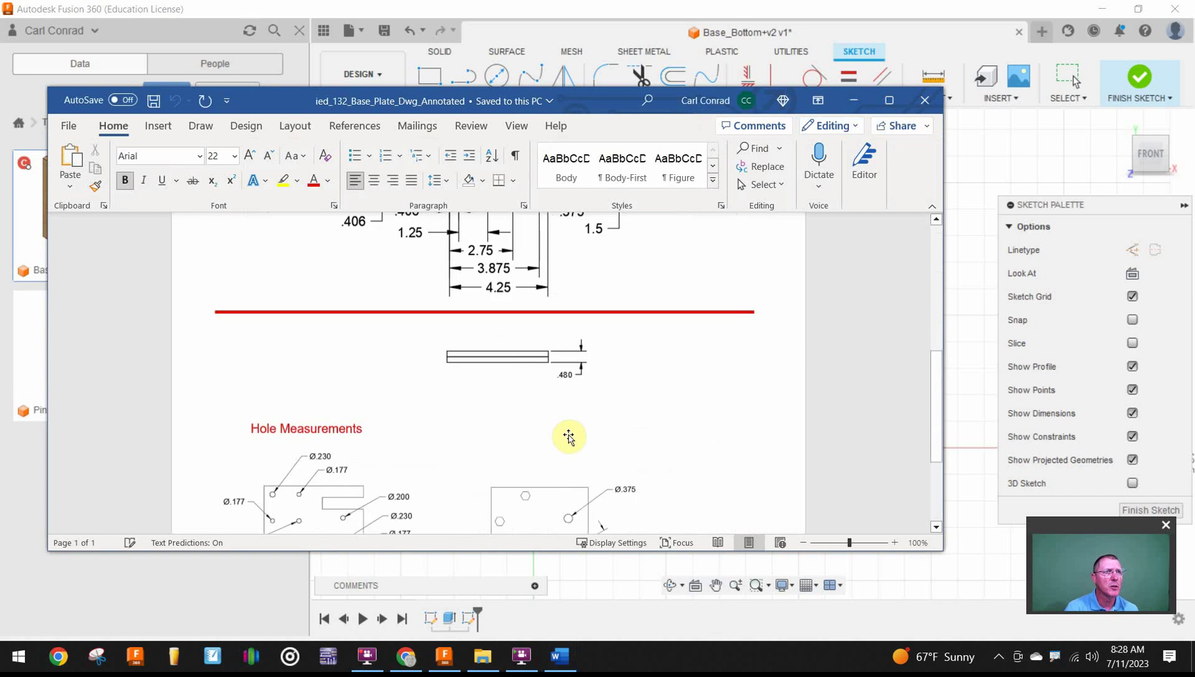
scroll(569, 437, "down", 4)
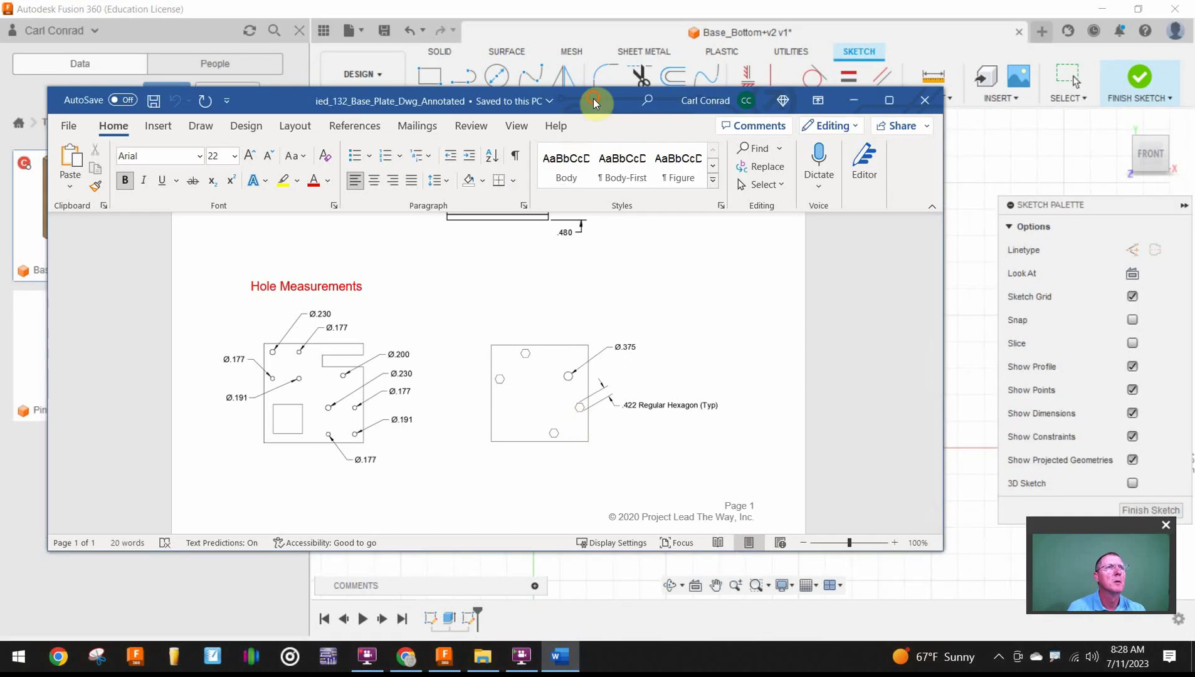
left_click_drag(593, 101, 1194, 102)
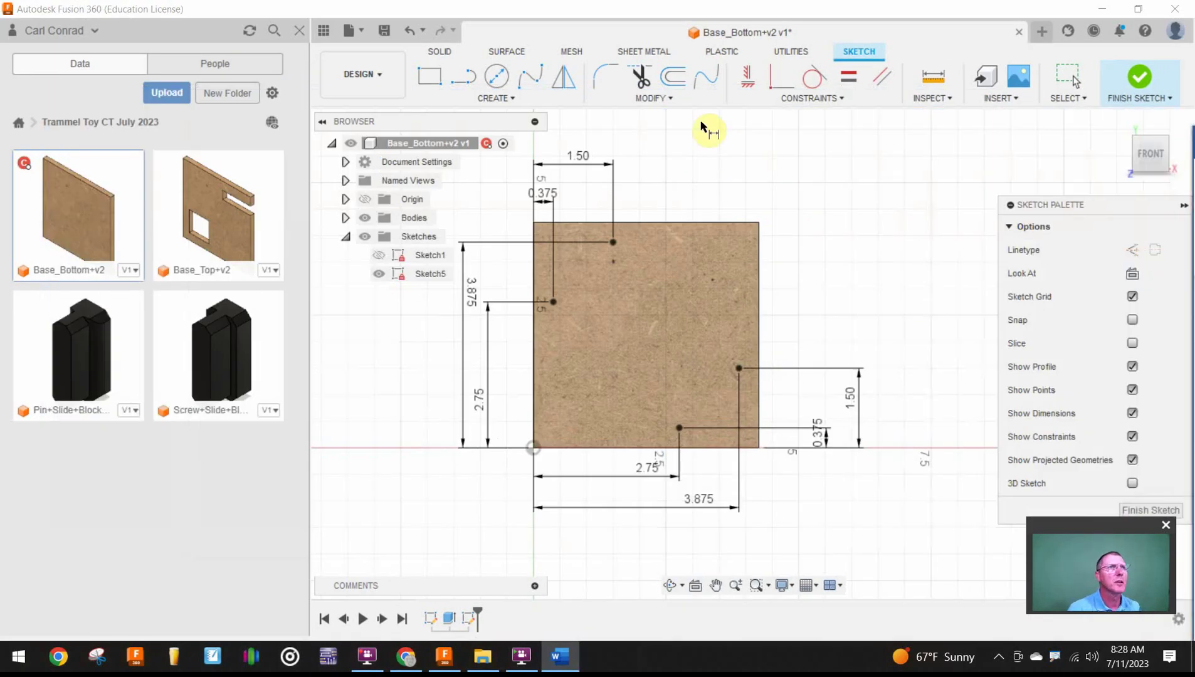
- Sketch a six-sided inscribed polygon with a radius of about 0.32 in centred on the uppermost point
left_click(495, 100)
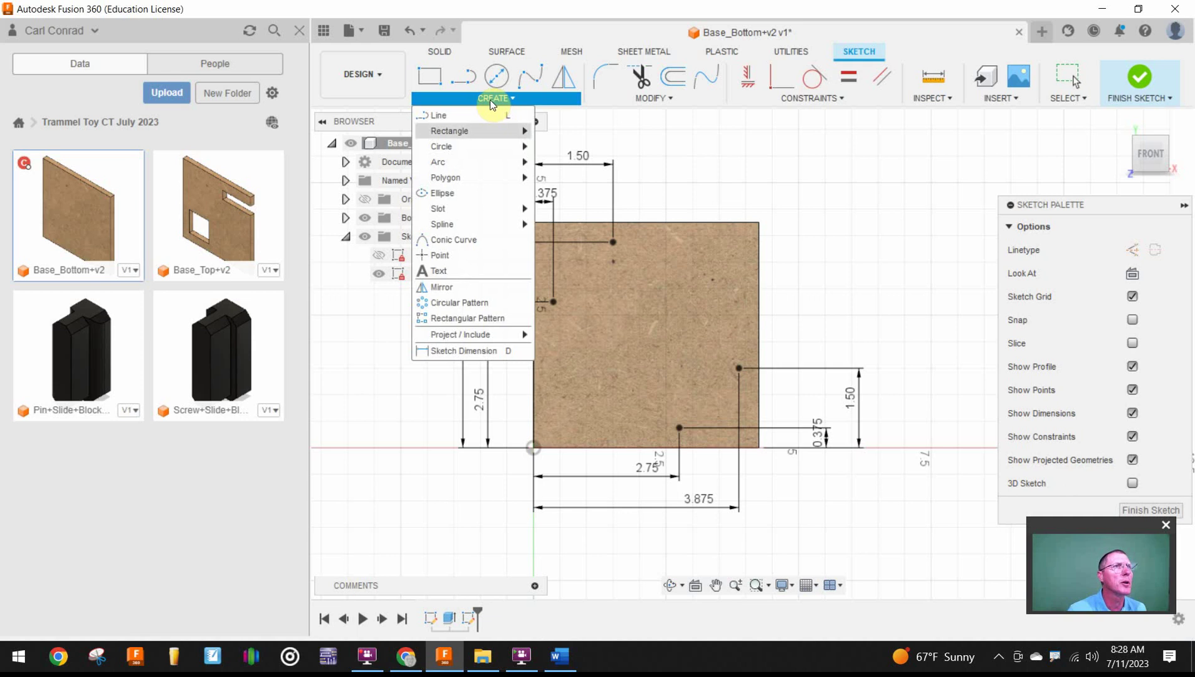
mouse_move(481, 181)
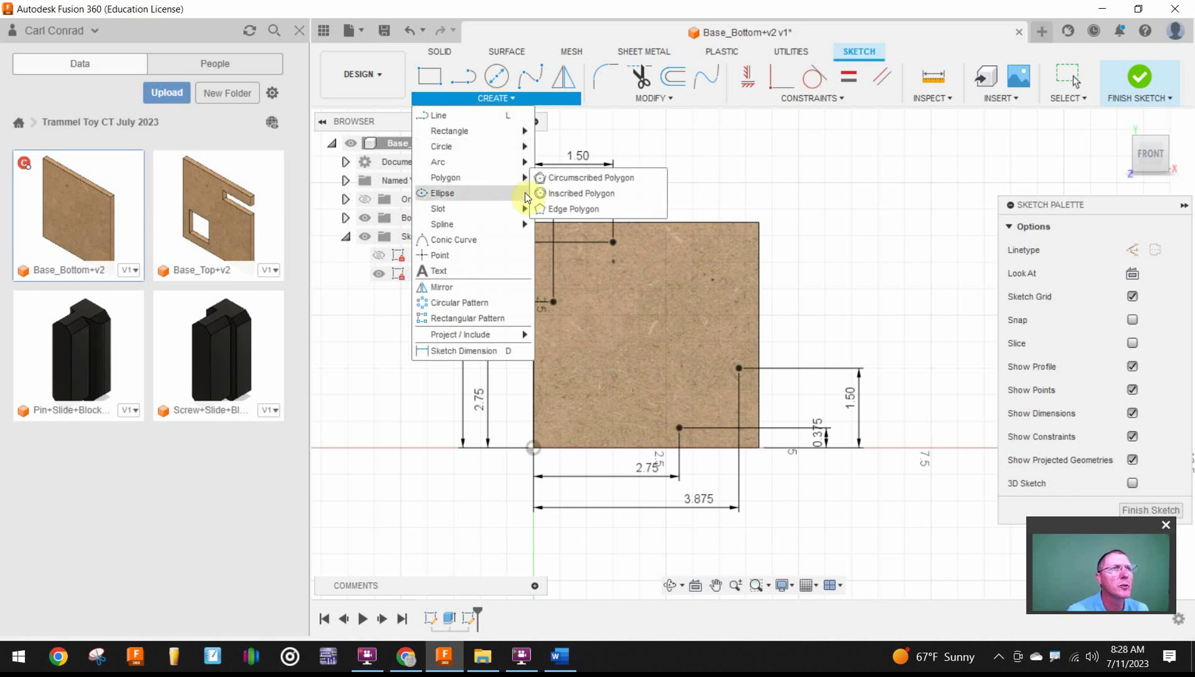
left_click(575, 198)
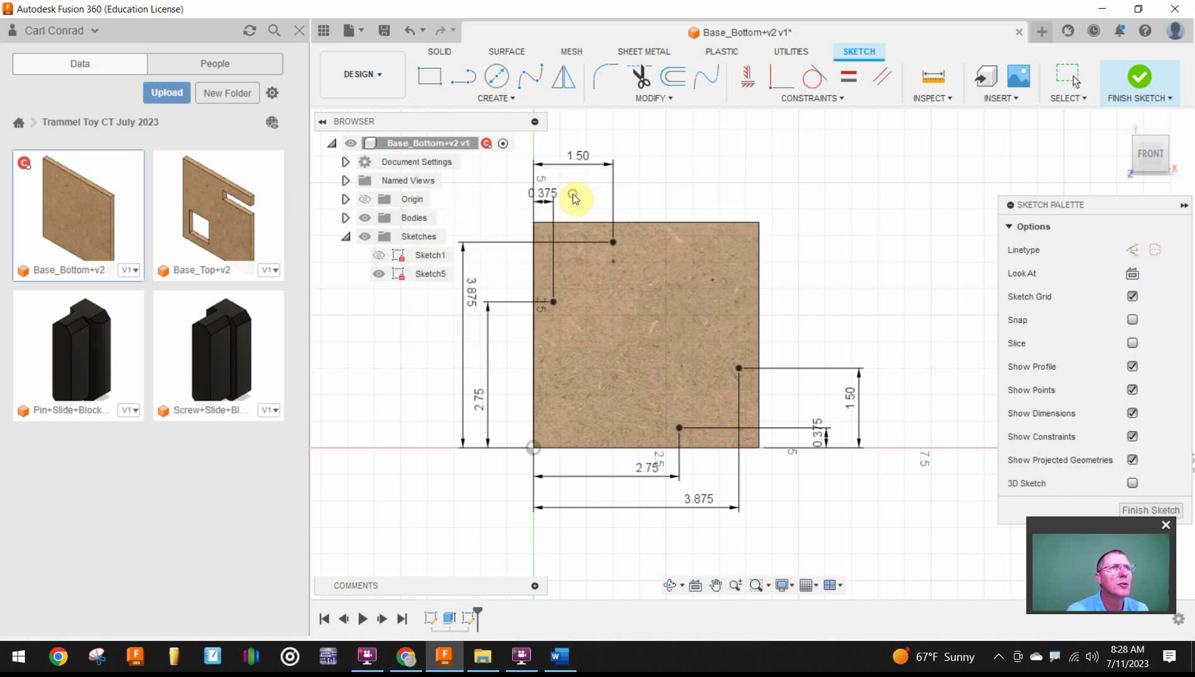
left_click(613, 242)
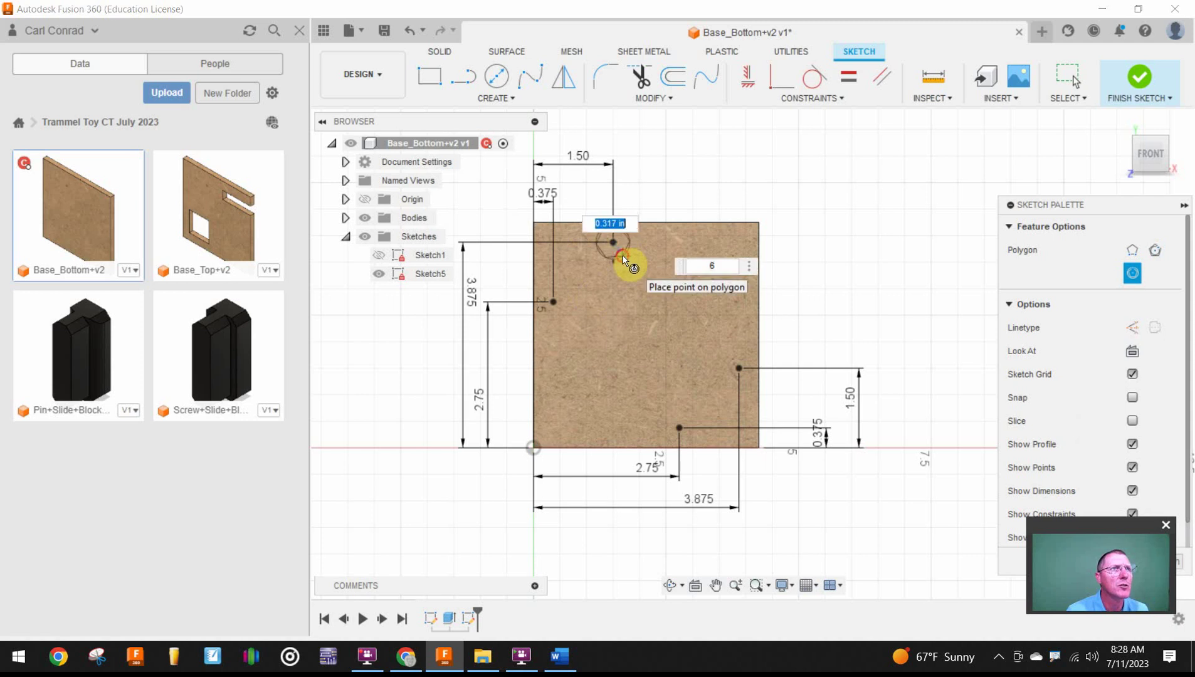
left_click(623, 259)
- Sketch six-sided inscribed polygons centred on the leftmost, rightmost and lowest points, the leftmost with a radius of about 0.29 in
left_click(563, 311)
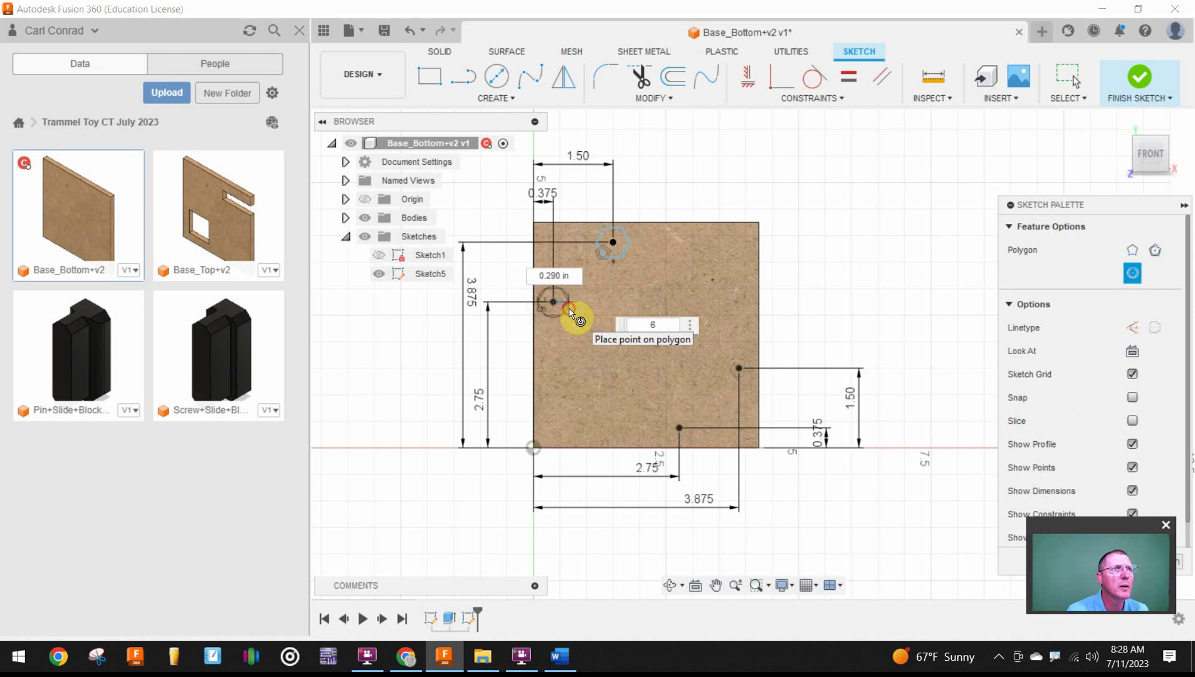
left_click(569, 311)
left_click(738, 369)
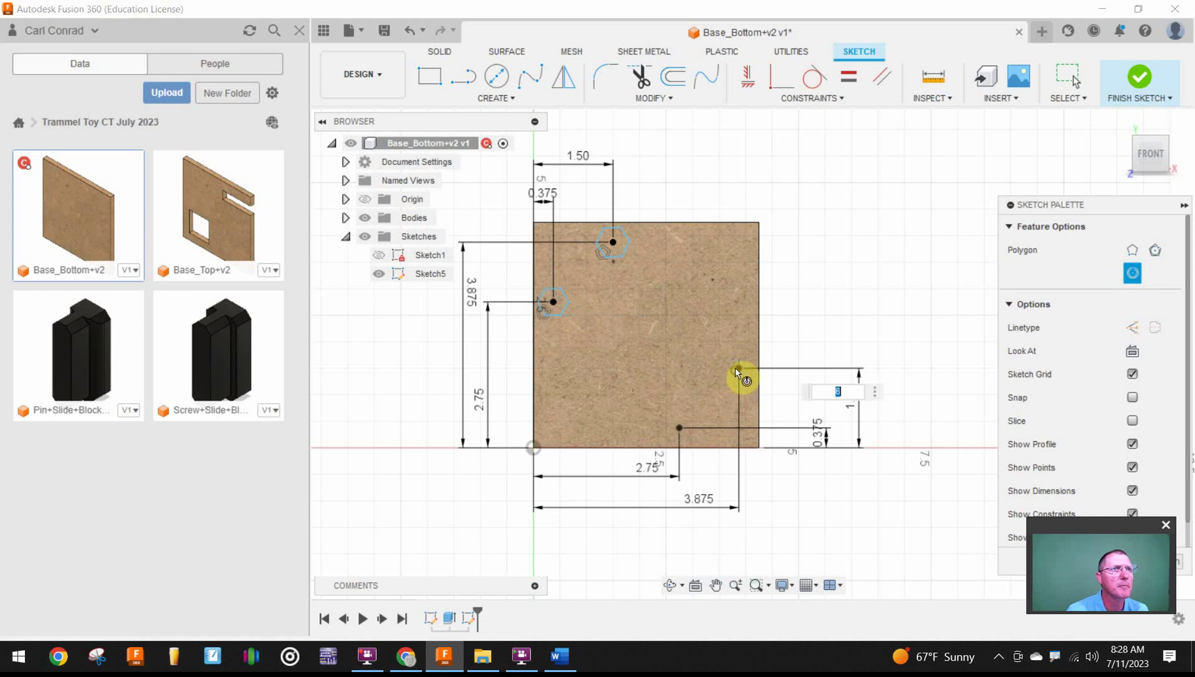
left_click(733, 352)
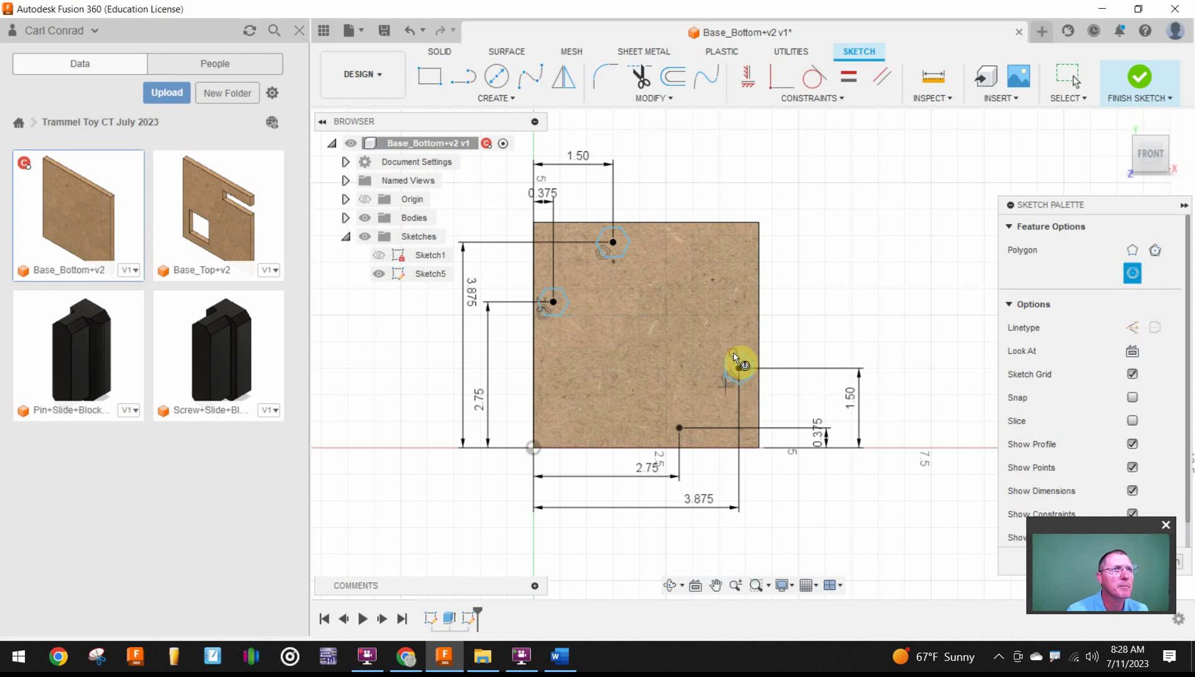
left_click(679, 428)
left_click(682, 411)
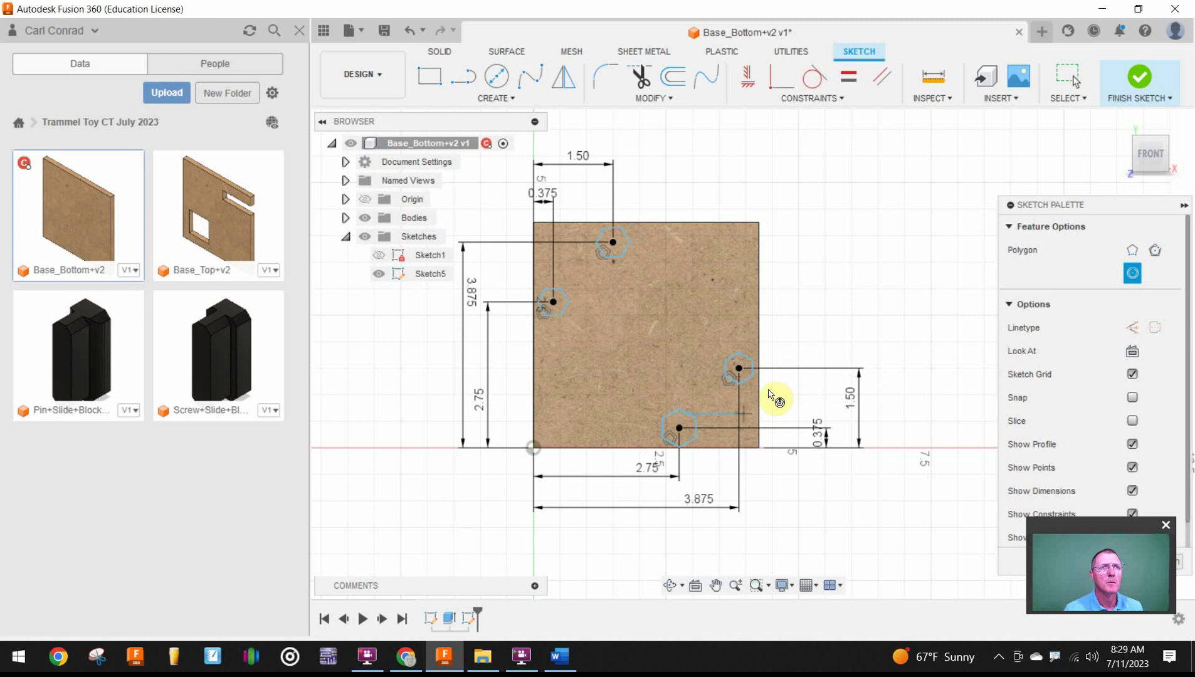
- Constrain the lower edge of each of the four hexagons to horizontal with the Horizontal/Vertical constraint
scroll(749, 401, "up", 4)
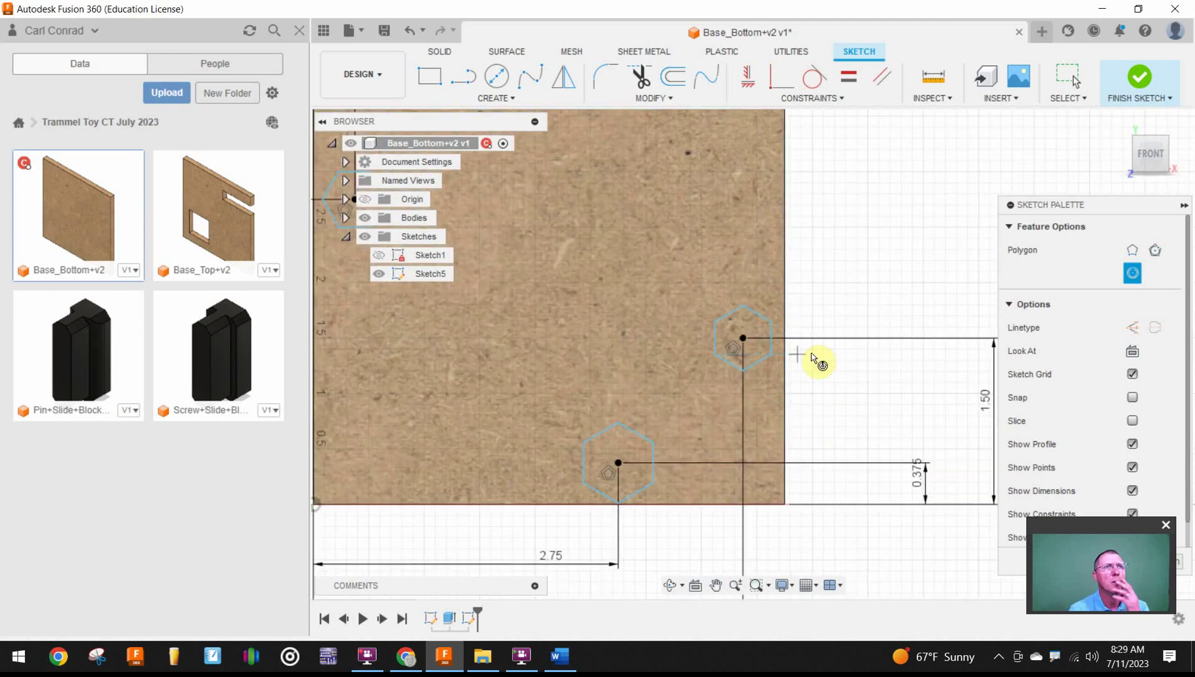
middle_click_drag(624, 286, 710, 345)
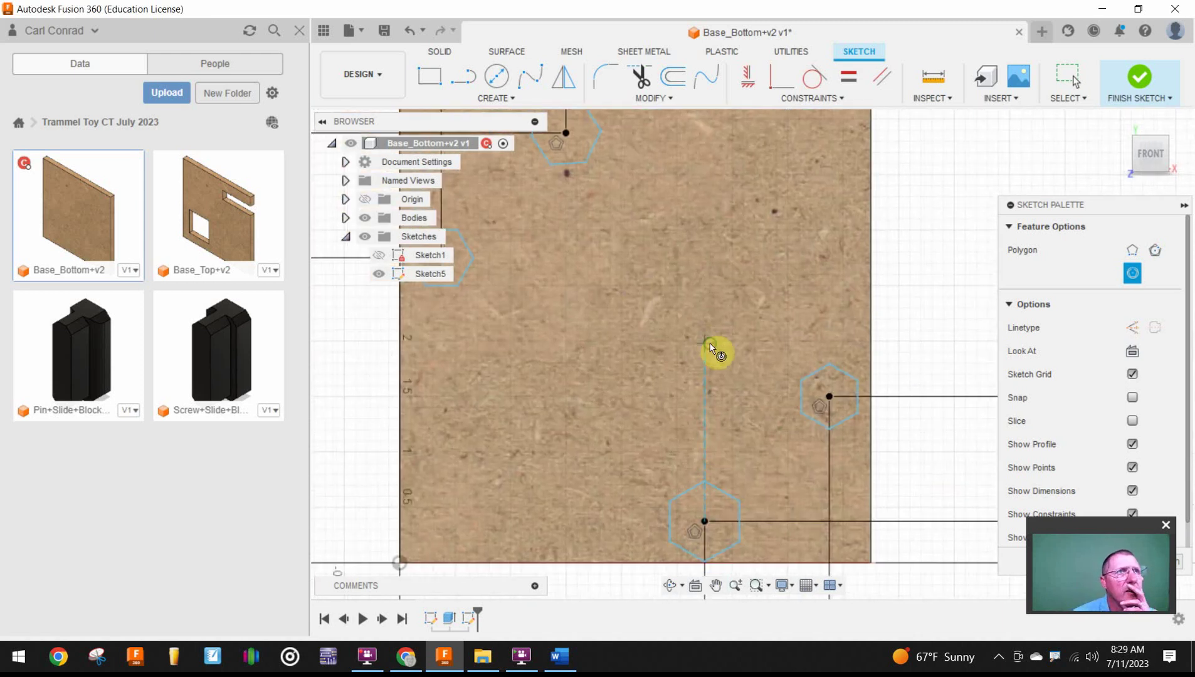
scroll(689, 344, "down", 2)
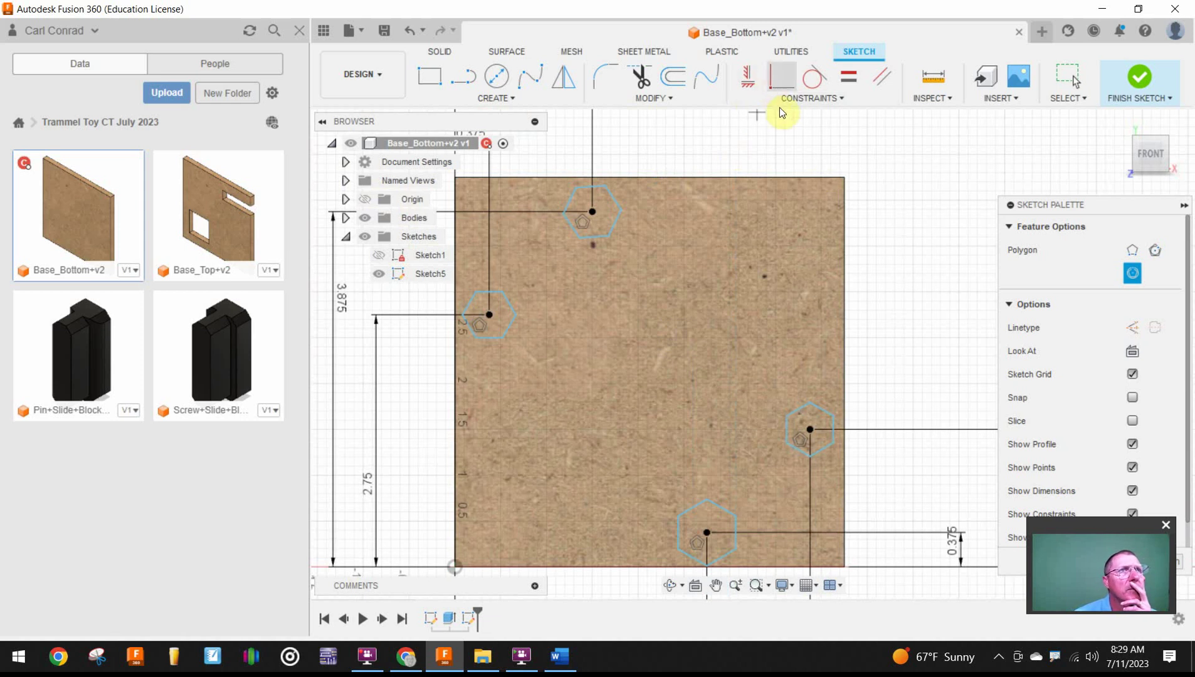
left_click(747, 76)
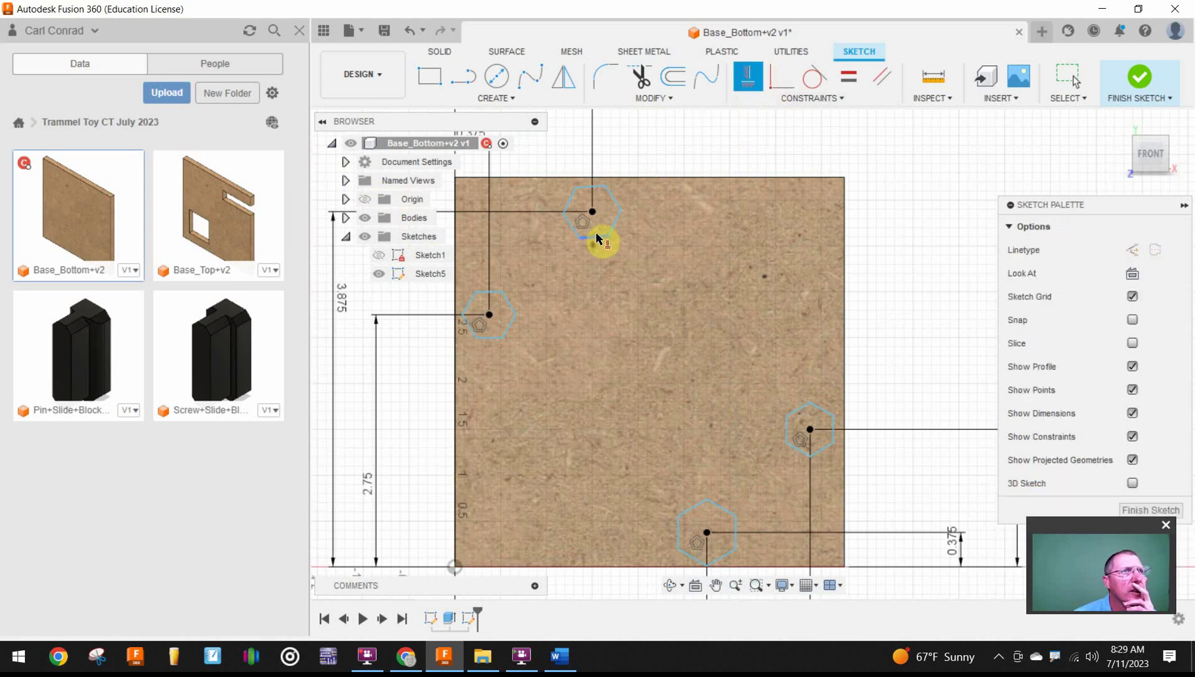
left_click(496, 343)
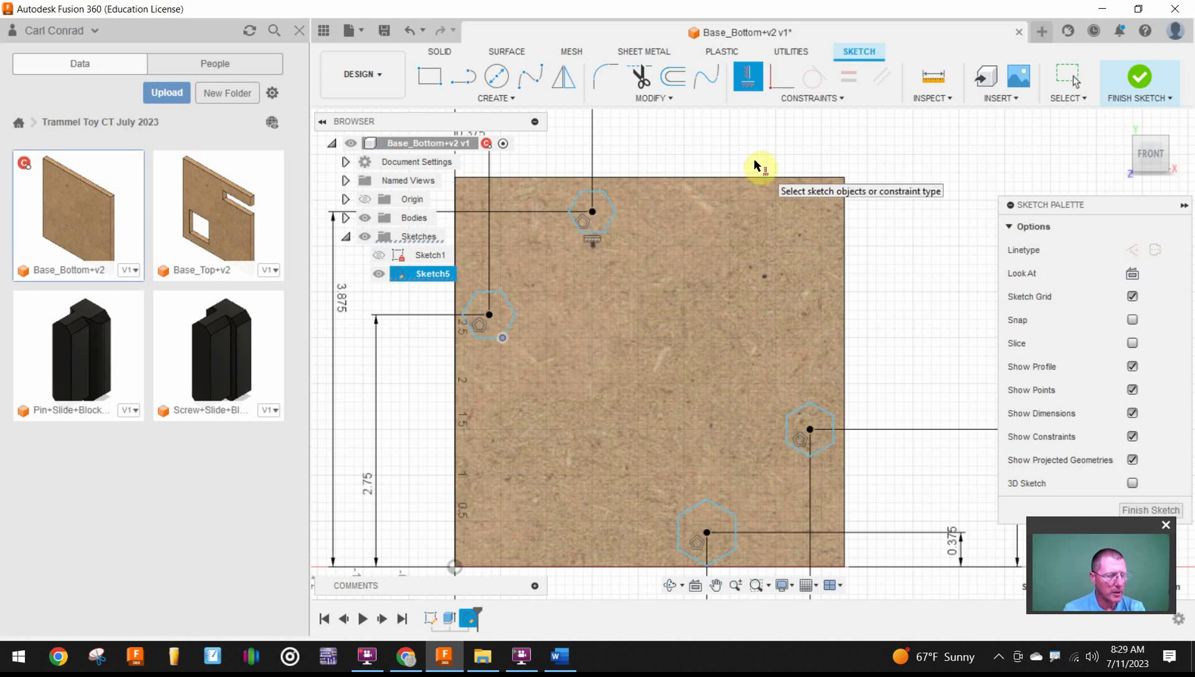
key("Escape")
left_click(748, 76)
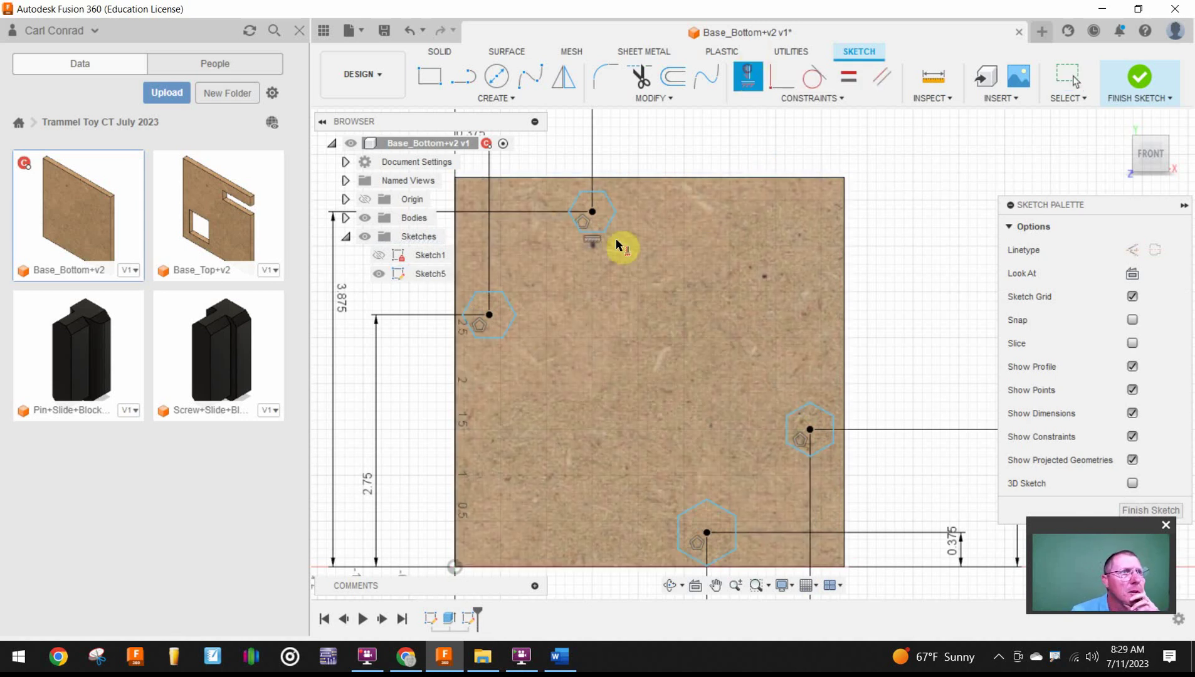
left_click(491, 344)
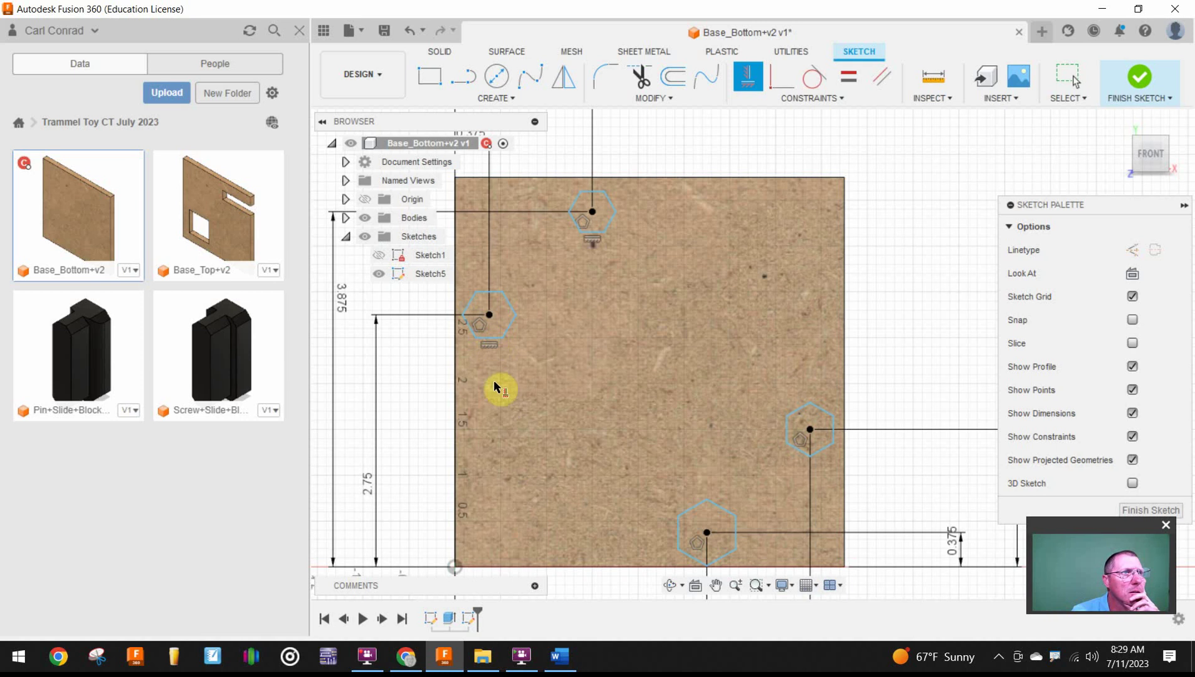
left_click(800, 452)
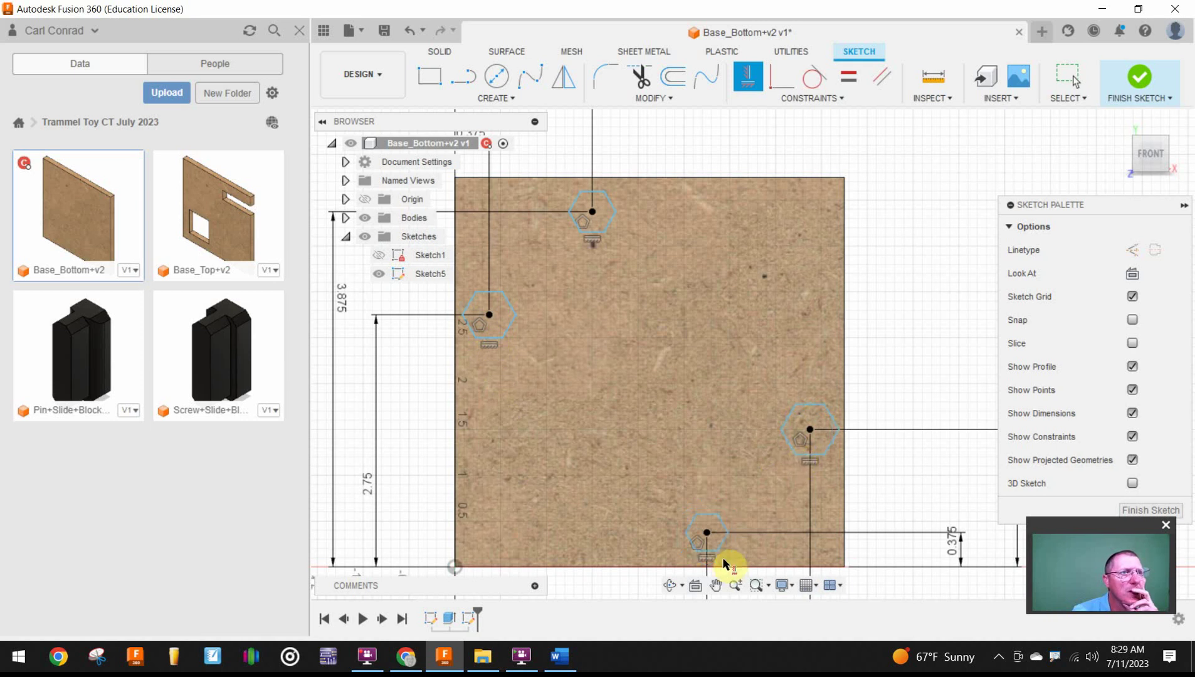
- Apply an Equal constraint between the leftmost hexagon's lower-right edge and the uppermost hexagon's lower-right edge
middle_click_drag(707, 272, 712, 291)
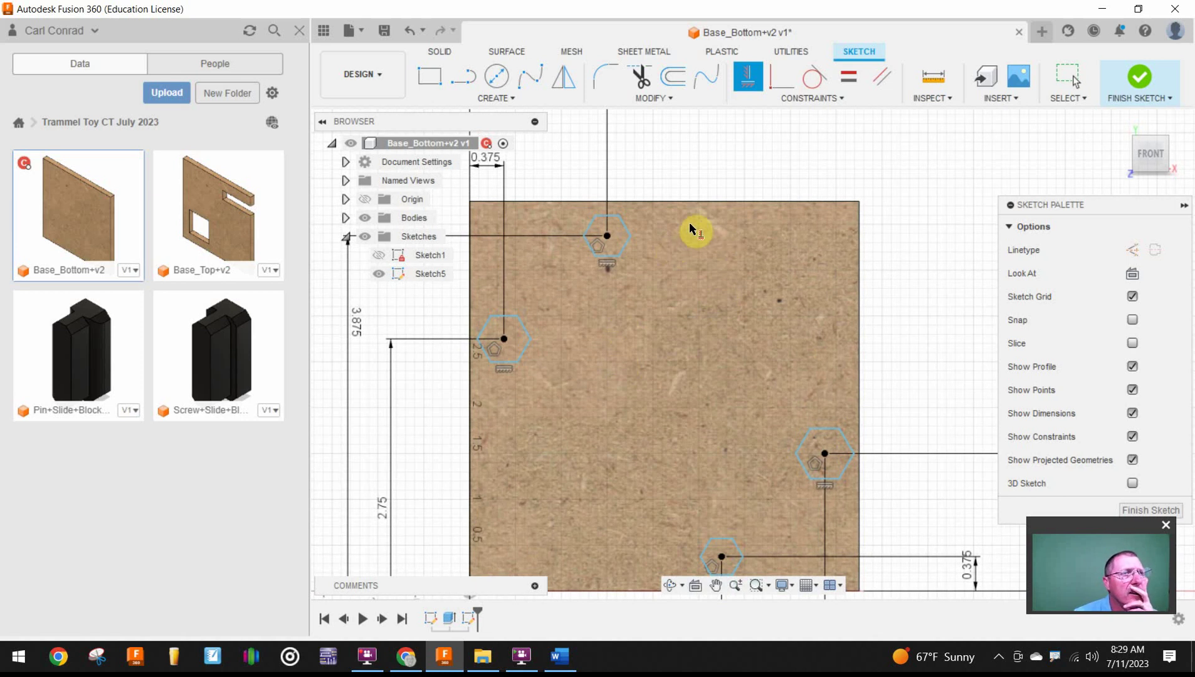
left_click(861, 76)
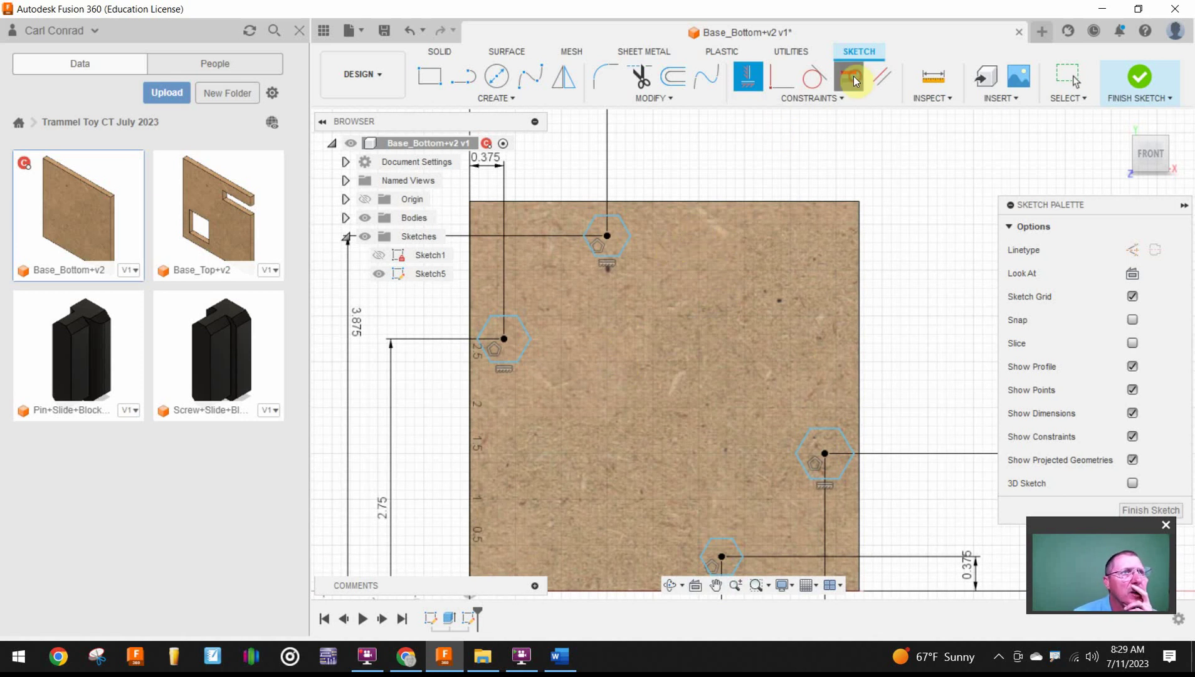
left_click(524, 353)
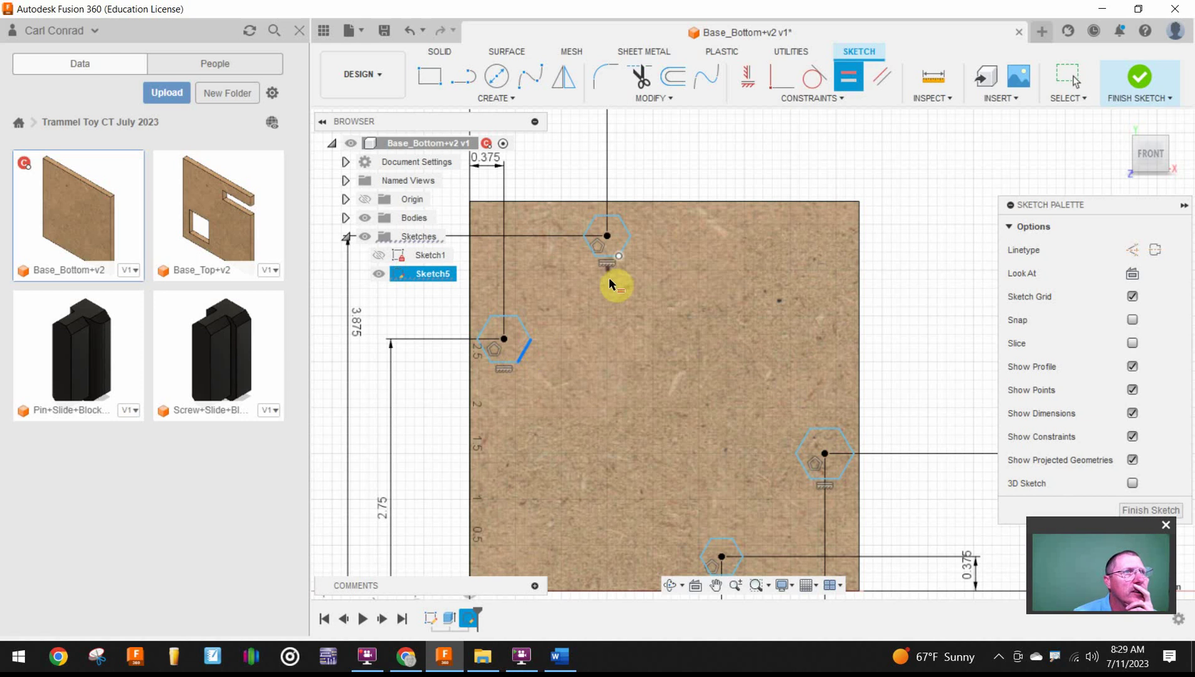
left_click(629, 249)
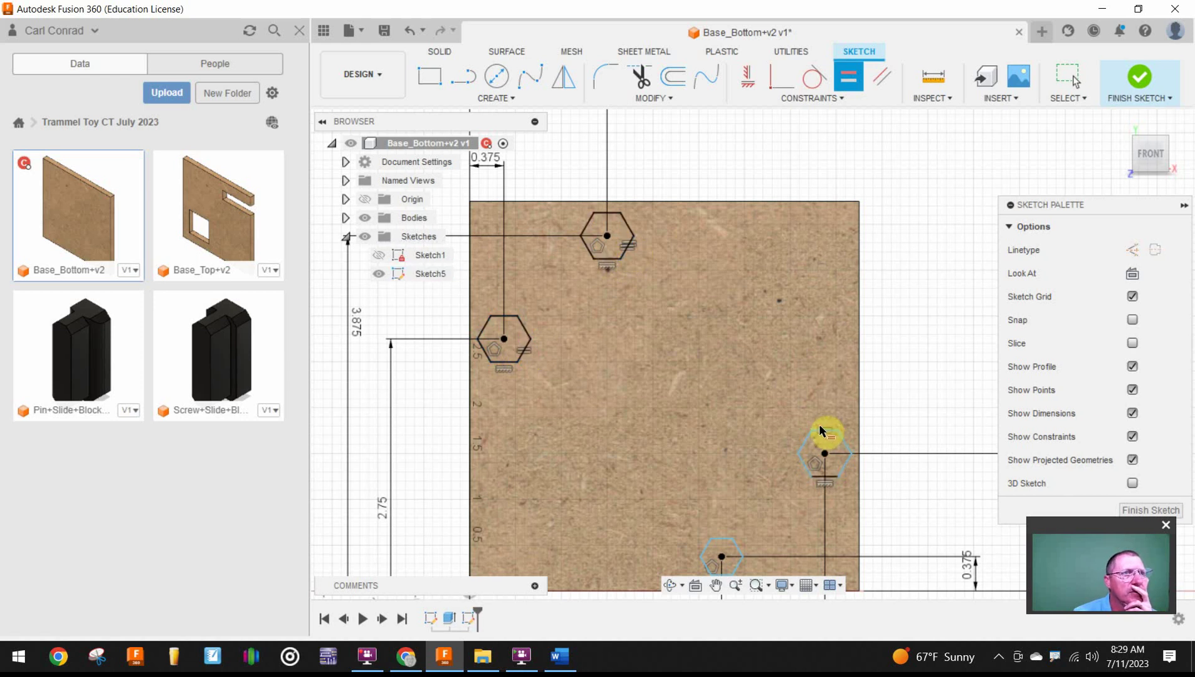
- Apply the Equal constraint between edges of the rightmost hexagon and the uppermost hexagon
left_click(820, 429)
left_click(624, 249)
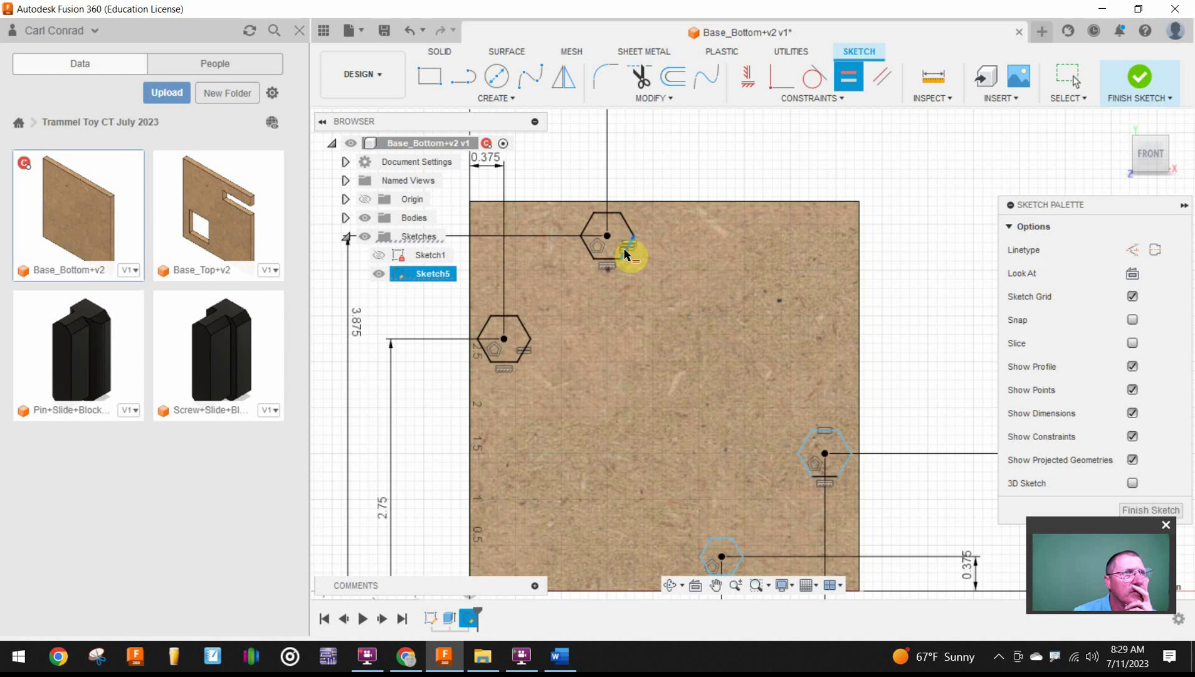
left_click(809, 447)
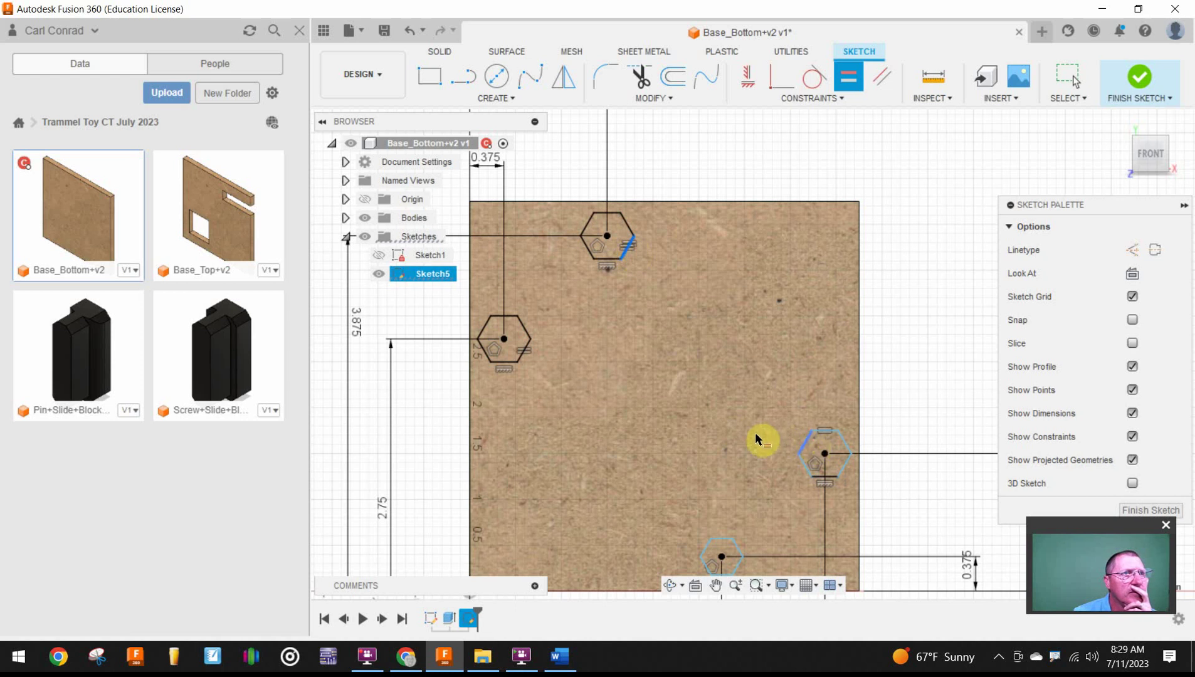
mouse_move(721, 341)
middle_mouse_down()
mouse_move(721, 286)
mouse_move(704, 267)
middle_mouse_up()
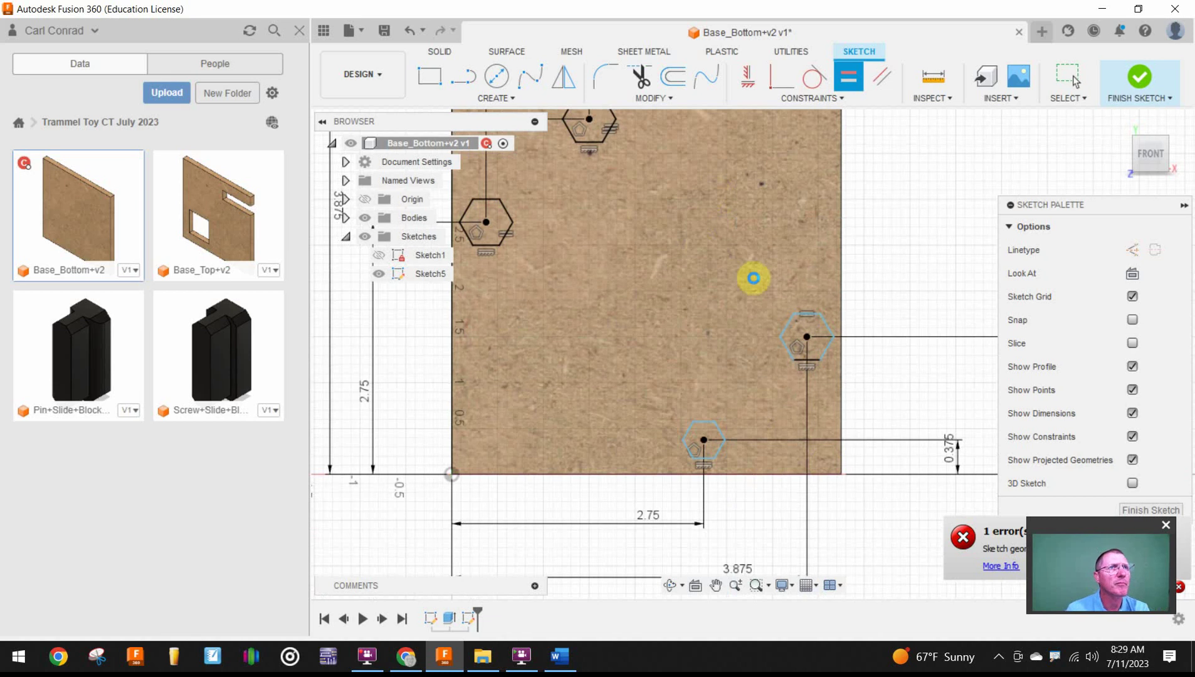
key("Escape")
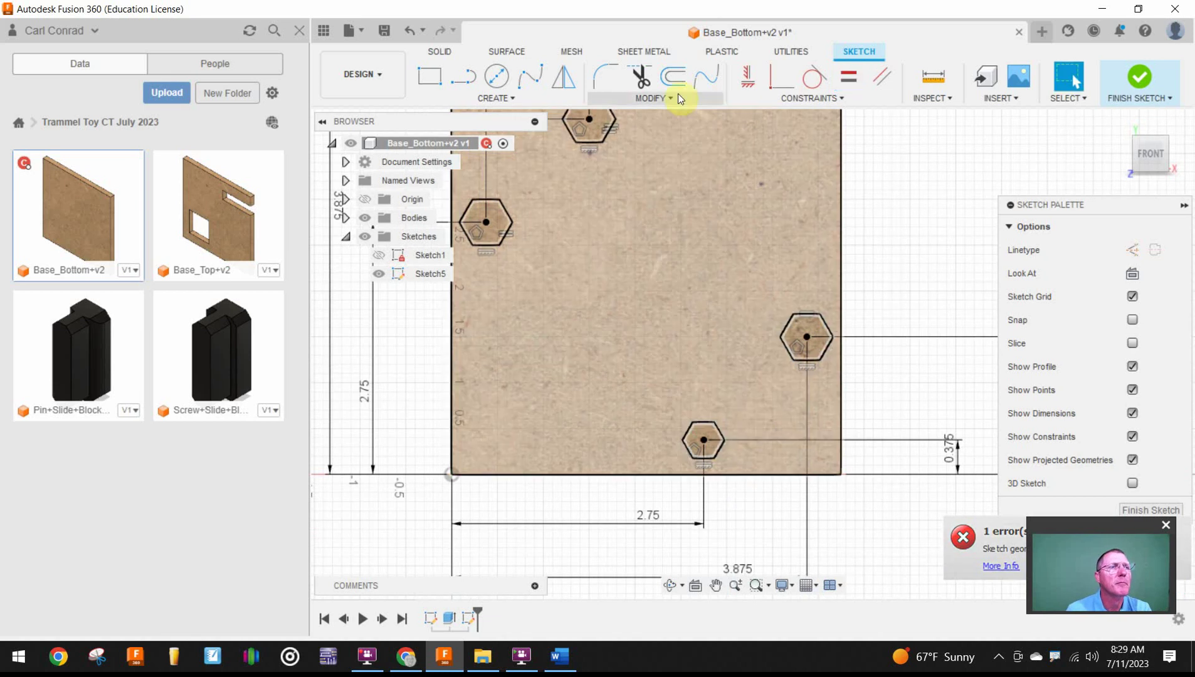
- Try to constrain the rightmost hexagon's upper edge equal to the uppermost hexagon's lower-right edge
left_click(849, 78)
left_click(807, 313)
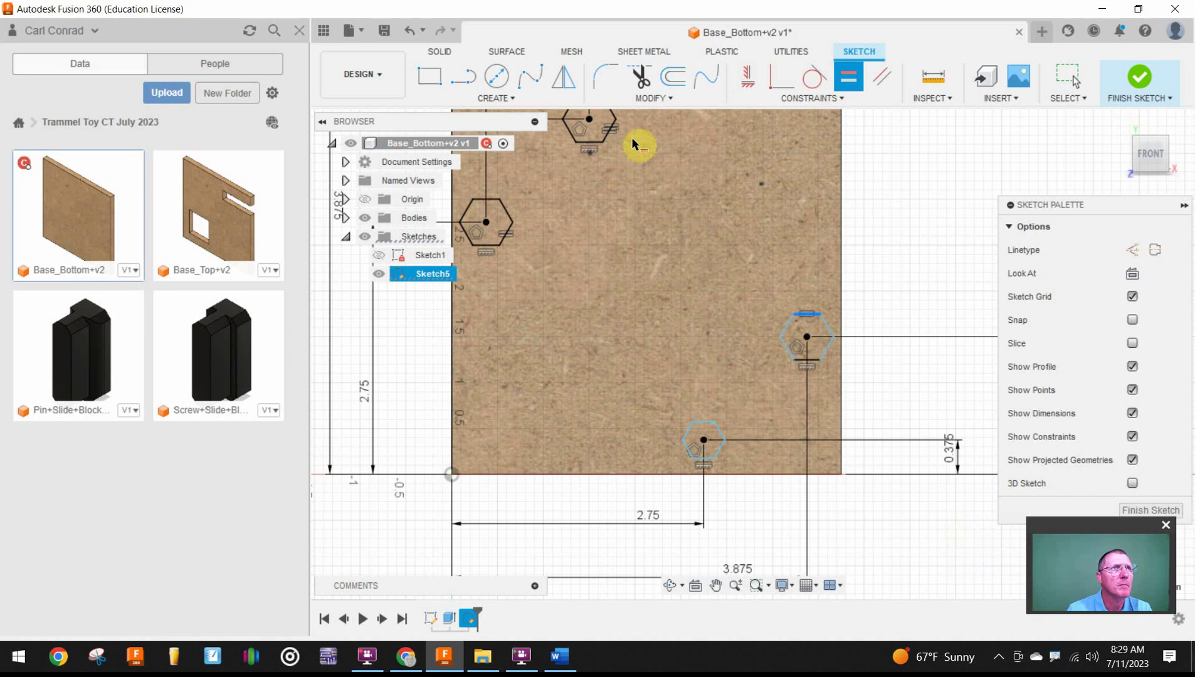
left_click(605, 133)
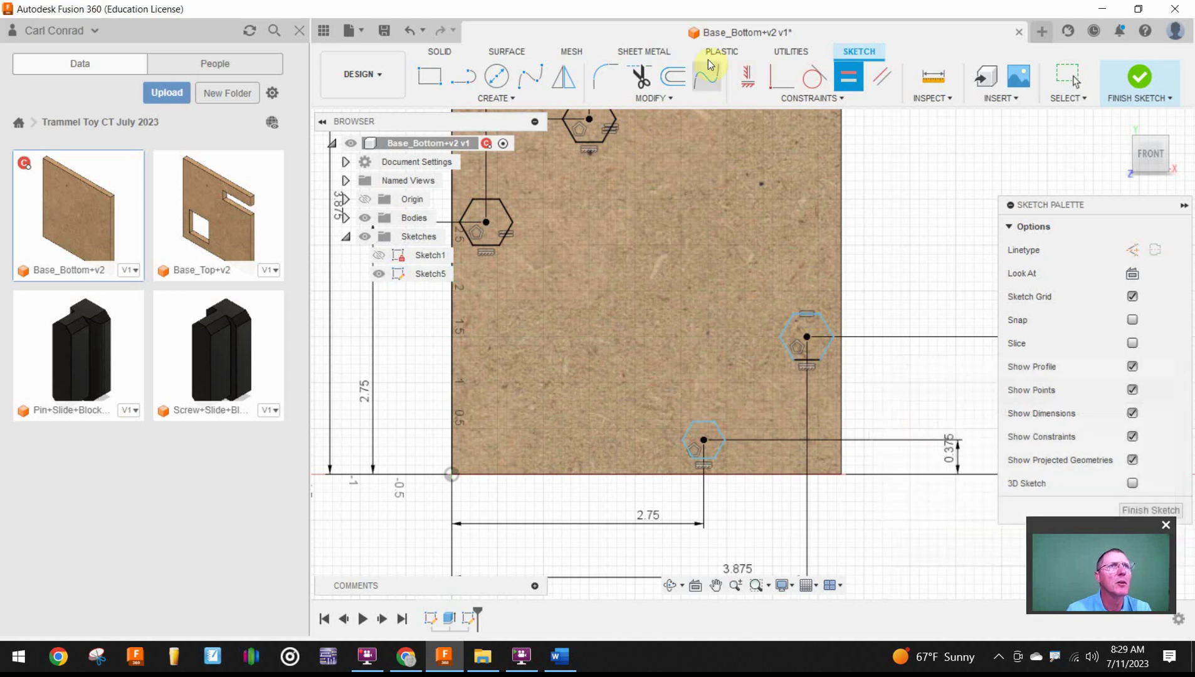
middle_click_drag(632, 283, 677, 346)
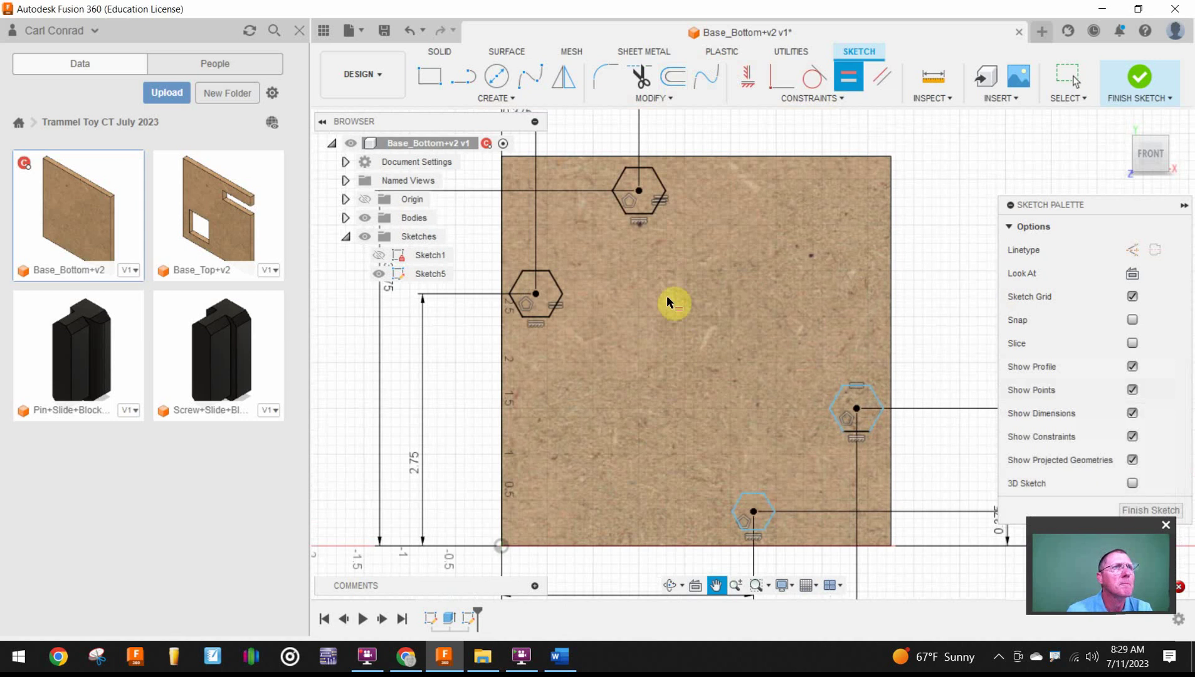
scroll(664, 338, "down", 1)
scroll(699, 251, "down", 1)
key("Escape")
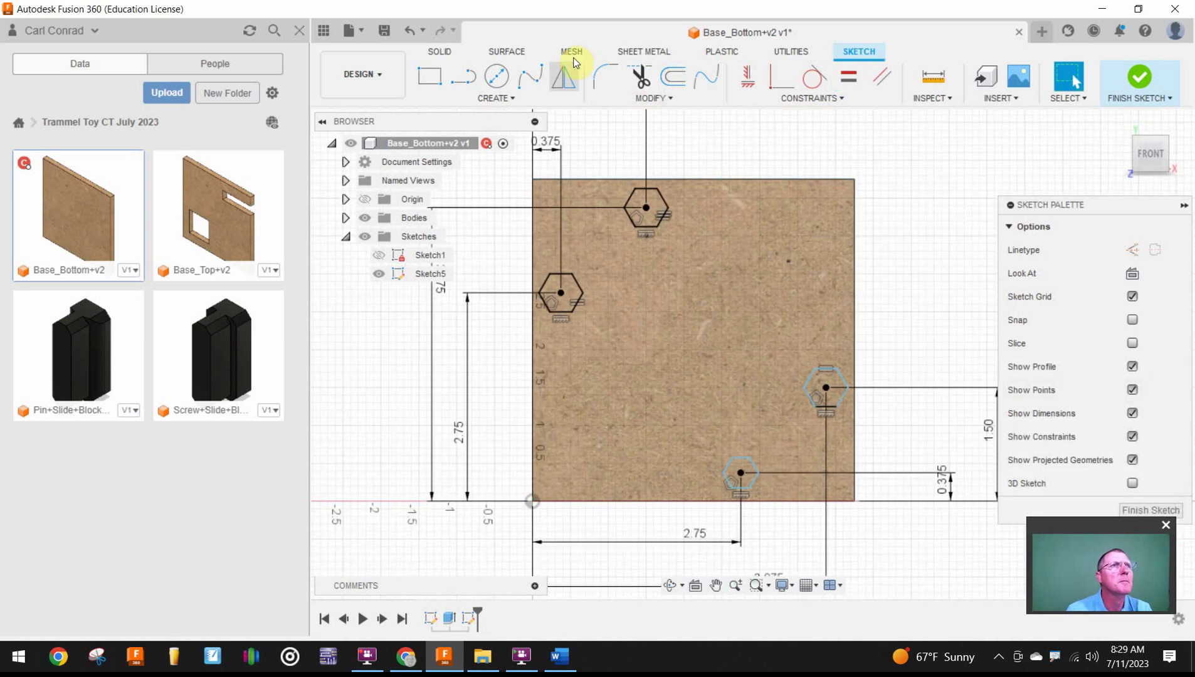
- Dimension the uppermost hexagon at 0.422 in across its flats
left_click(602, 83)
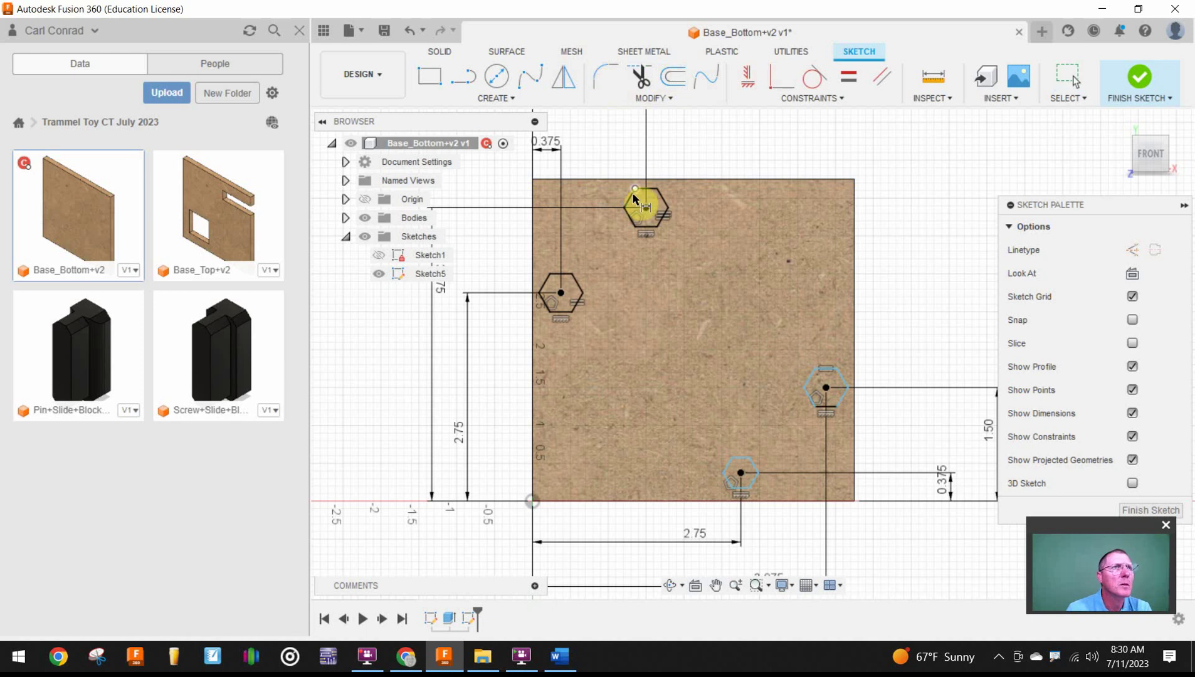
left_click(646, 209)
left_click(706, 166)
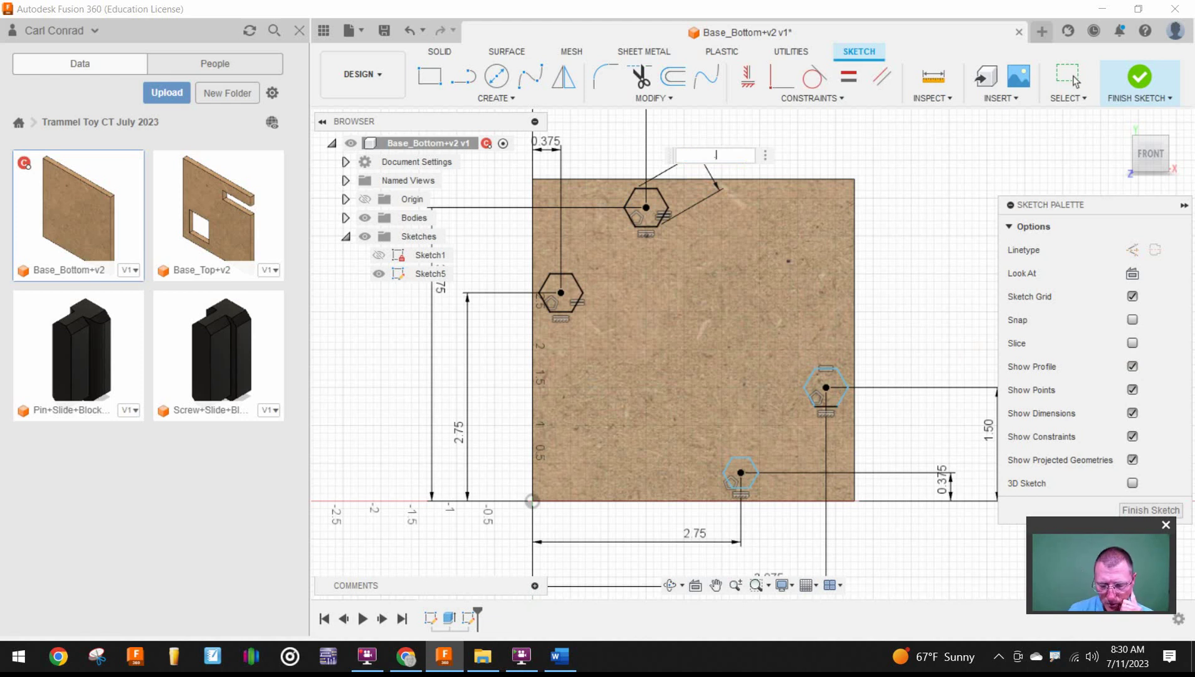
key("Return")
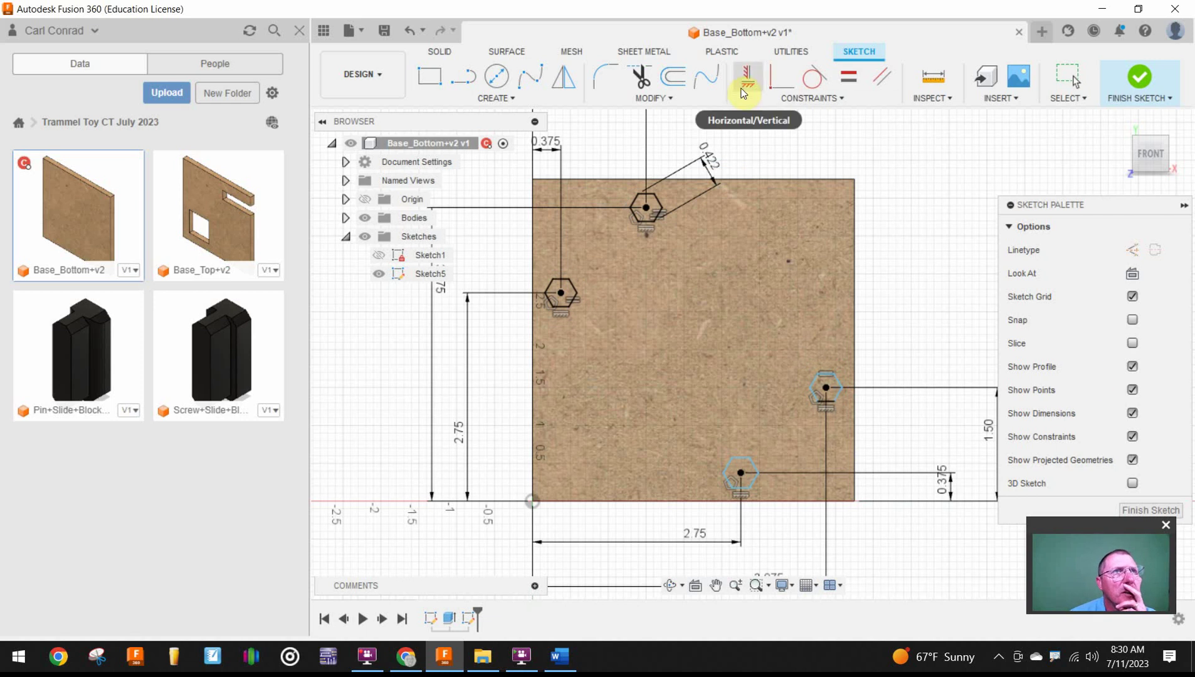
- Constrain the lowest hexagon's upper edge equal to the rightmost hexagon's lower-left edge
left_click(849, 77)
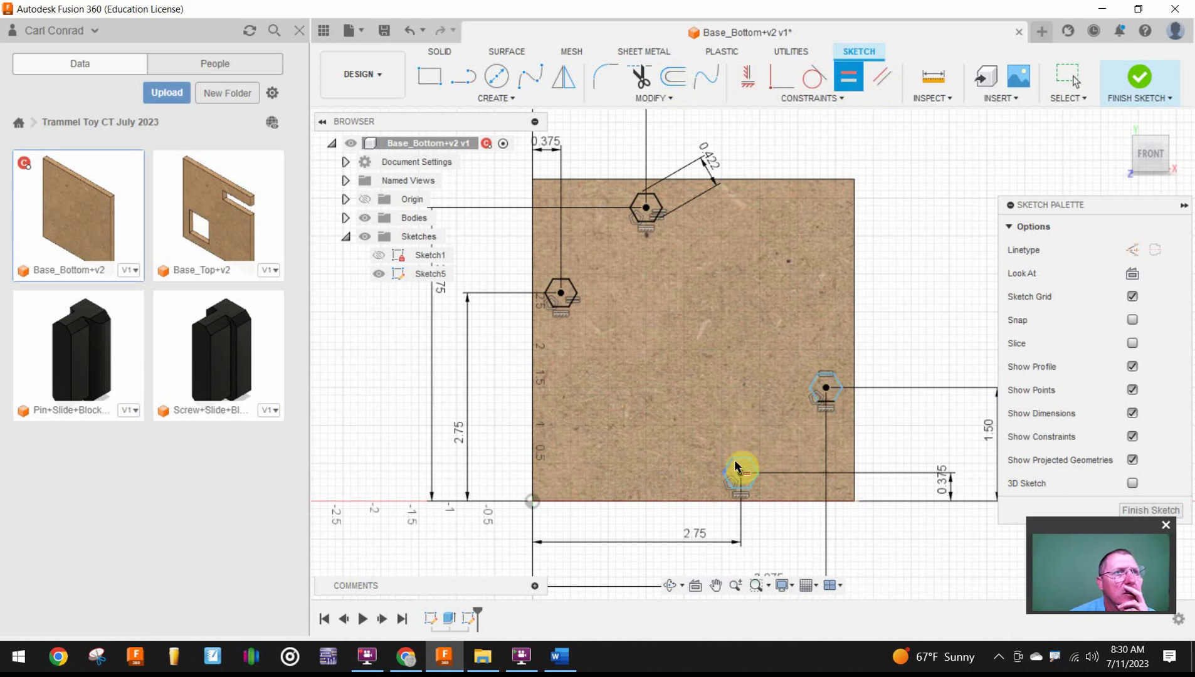
left_click(741, 462)
left_click(811, 391)
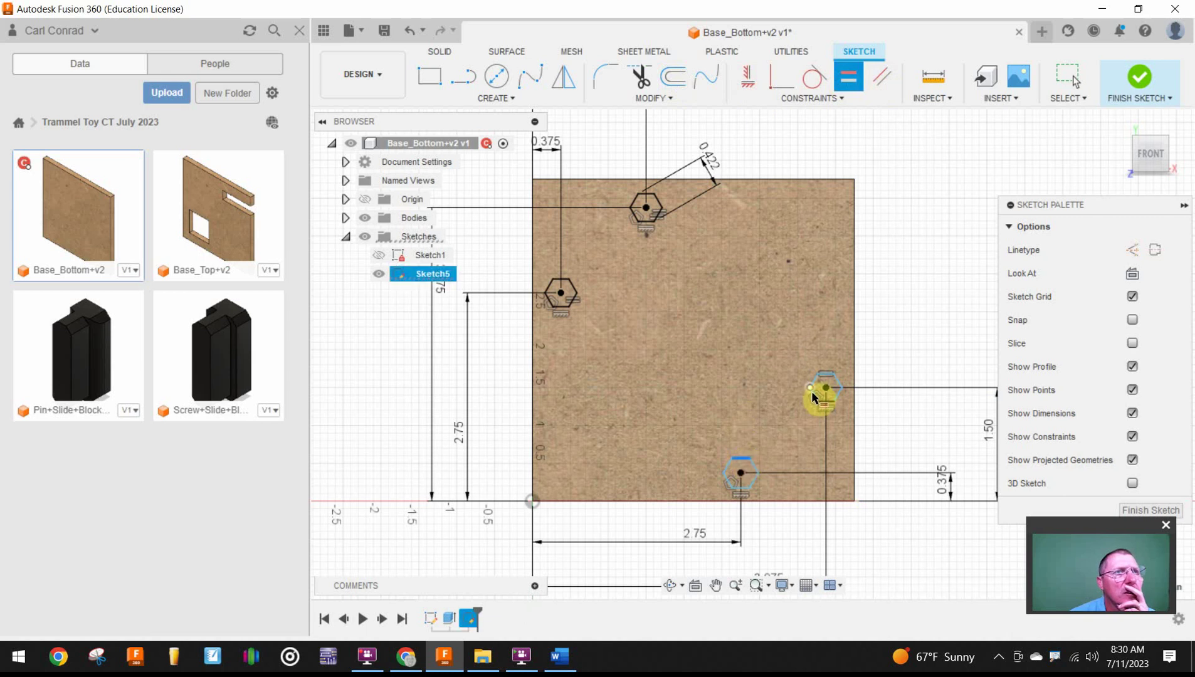
scroll(810, 401, "up", 3)
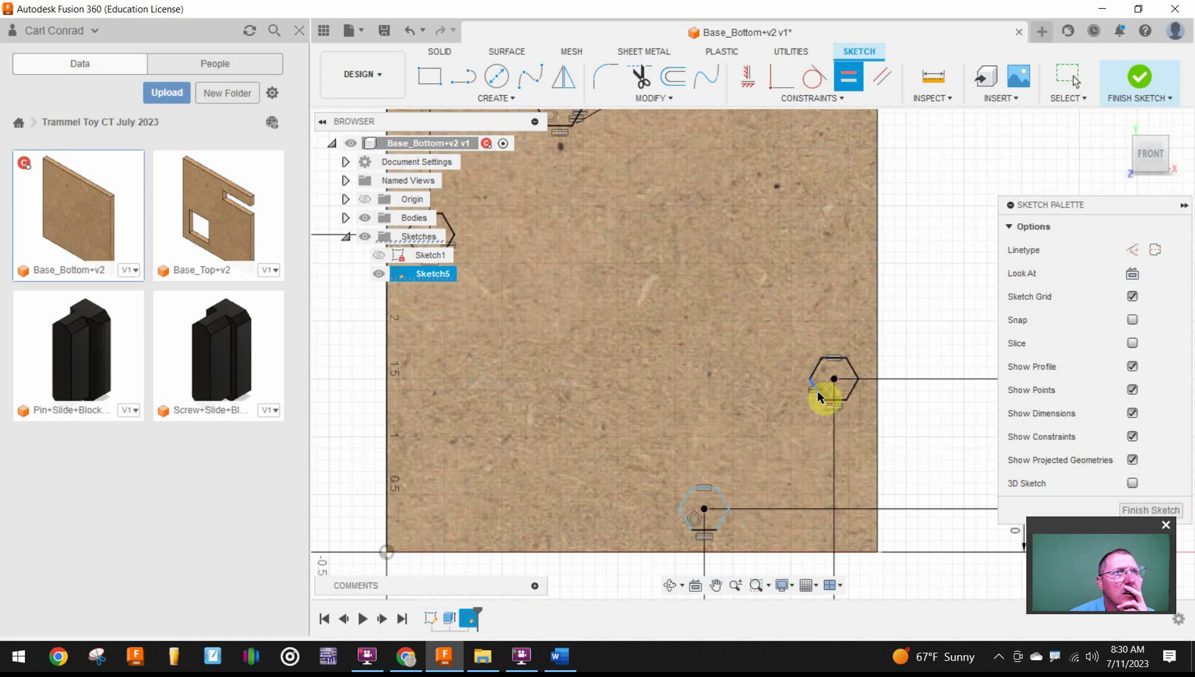
scroll(737, 447, "down", 2)
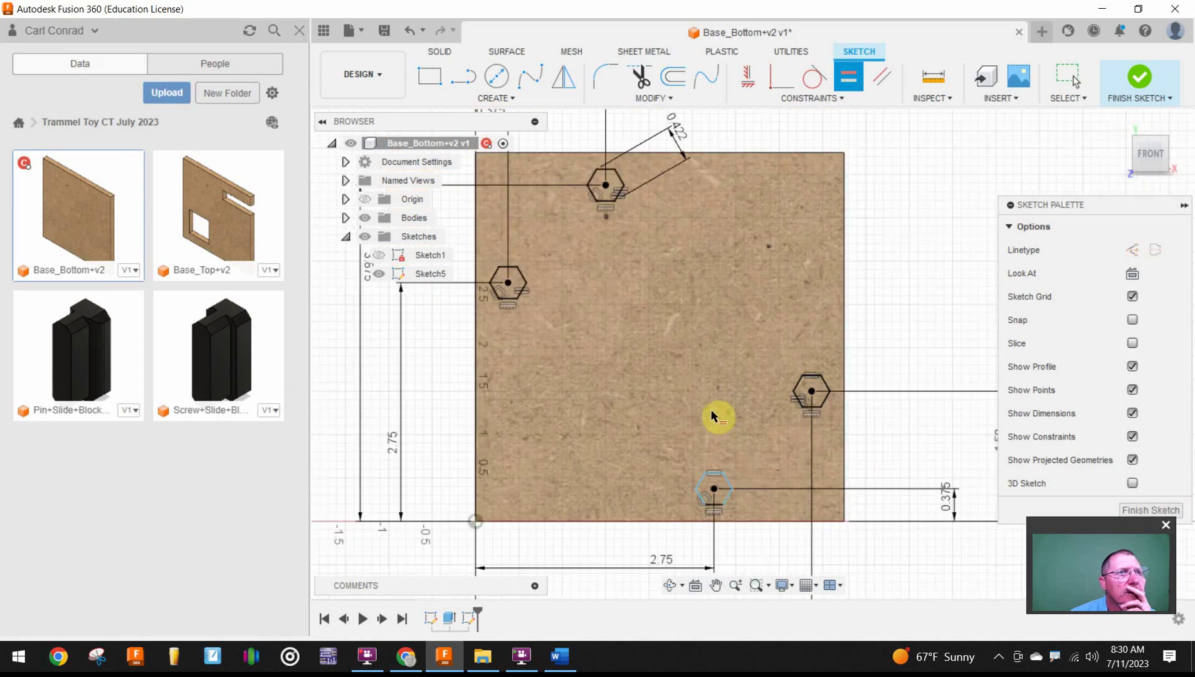
- Try to match the lowest hexagon's upper and upper-left edges to the leftmost hexagon with the Equal constraint
left_click(715, 475)
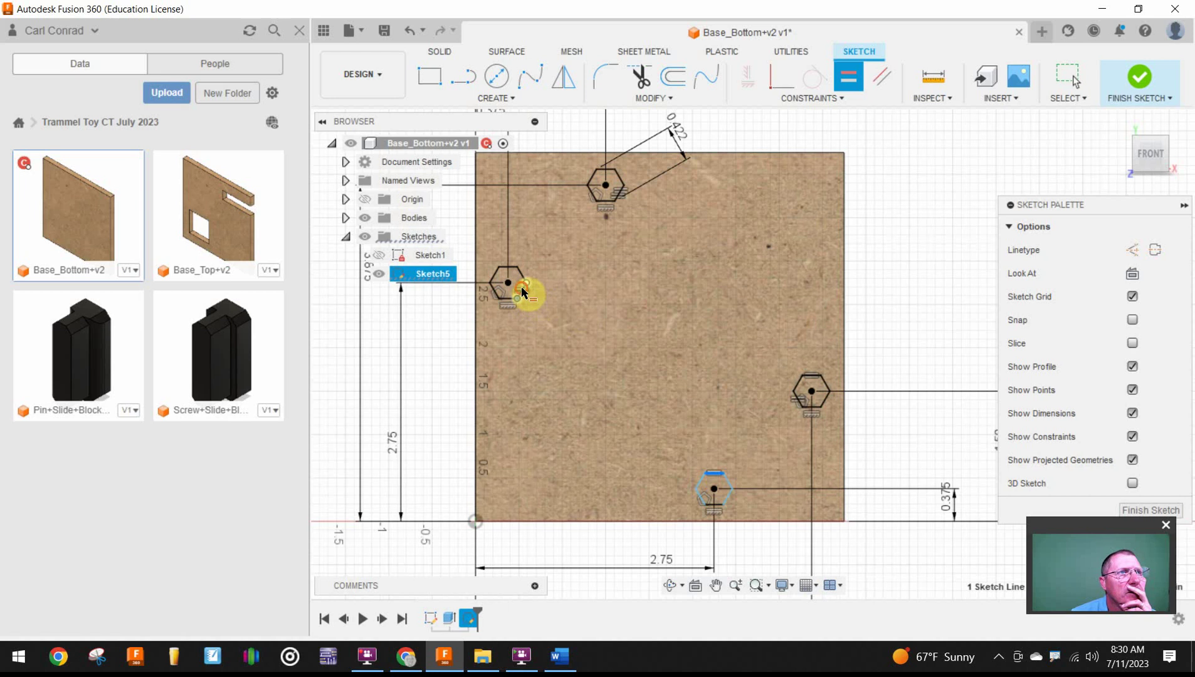
left_click(802, 363)
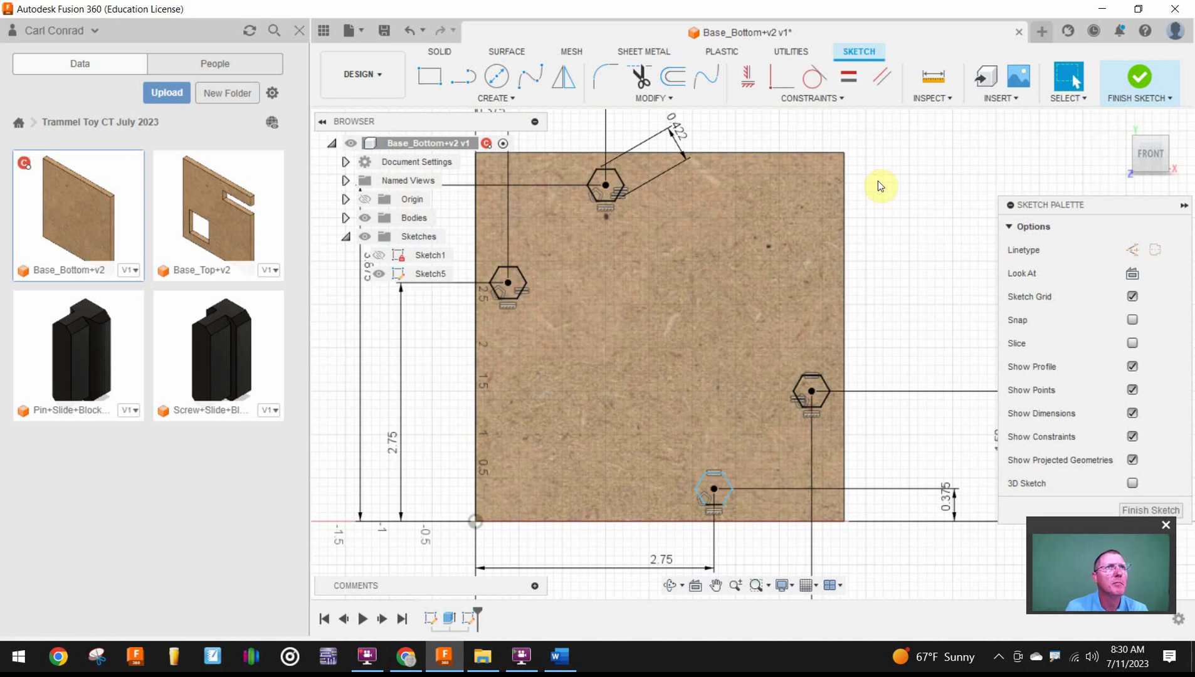
left_click(847, 73)
left_click(702, 488)
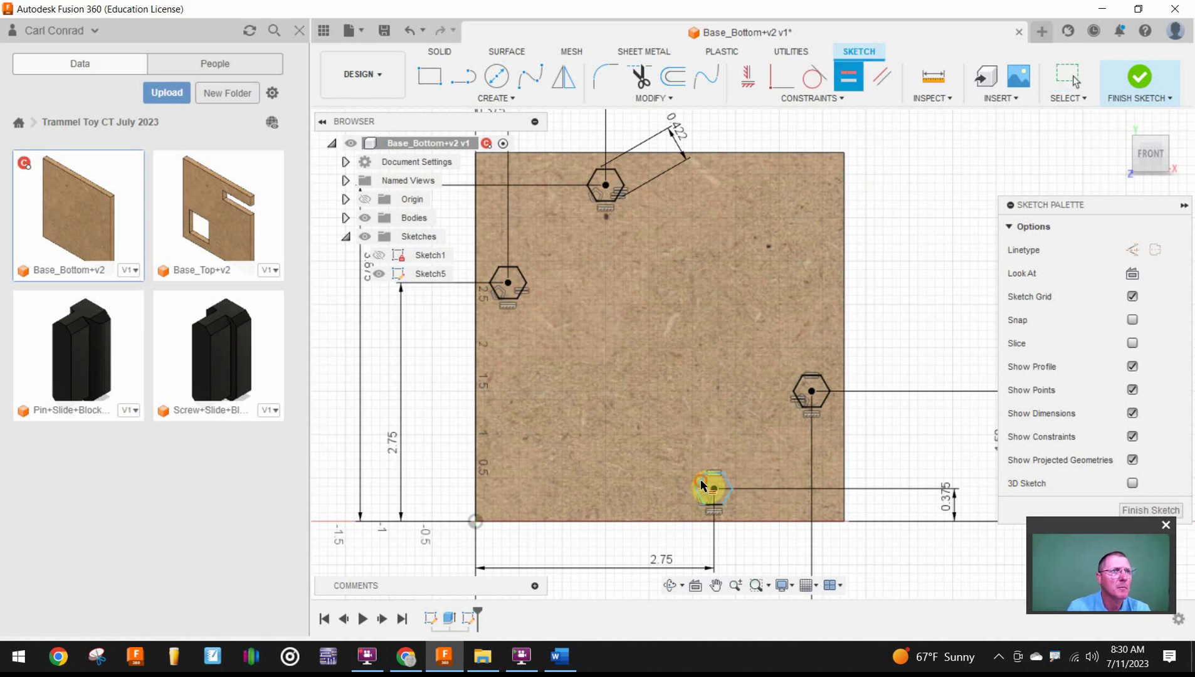
left_click(522, 289)
scroll(697, 480, "up", 1)
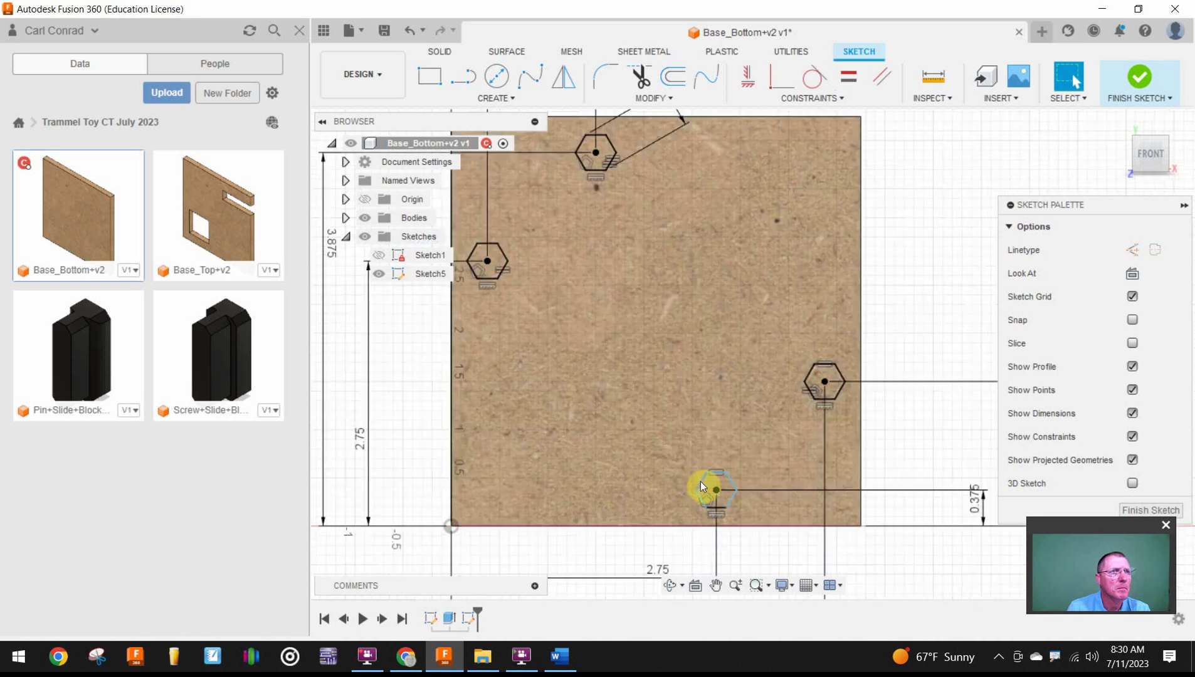
- Retry the Equal constraint between the lowest hexagon's upper-left edge and the leftmost hexagon's lower-right edge, and dismiss the error
left_click(701, 481)
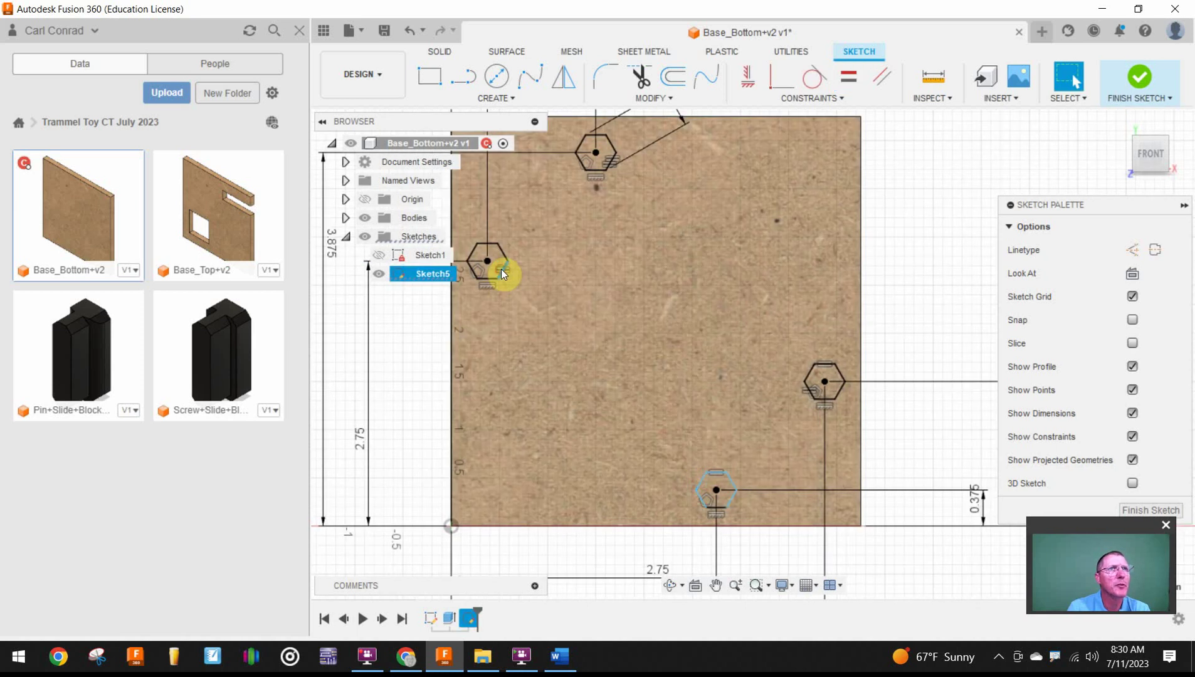
left_click(502, 269)
left_click(850, 86)
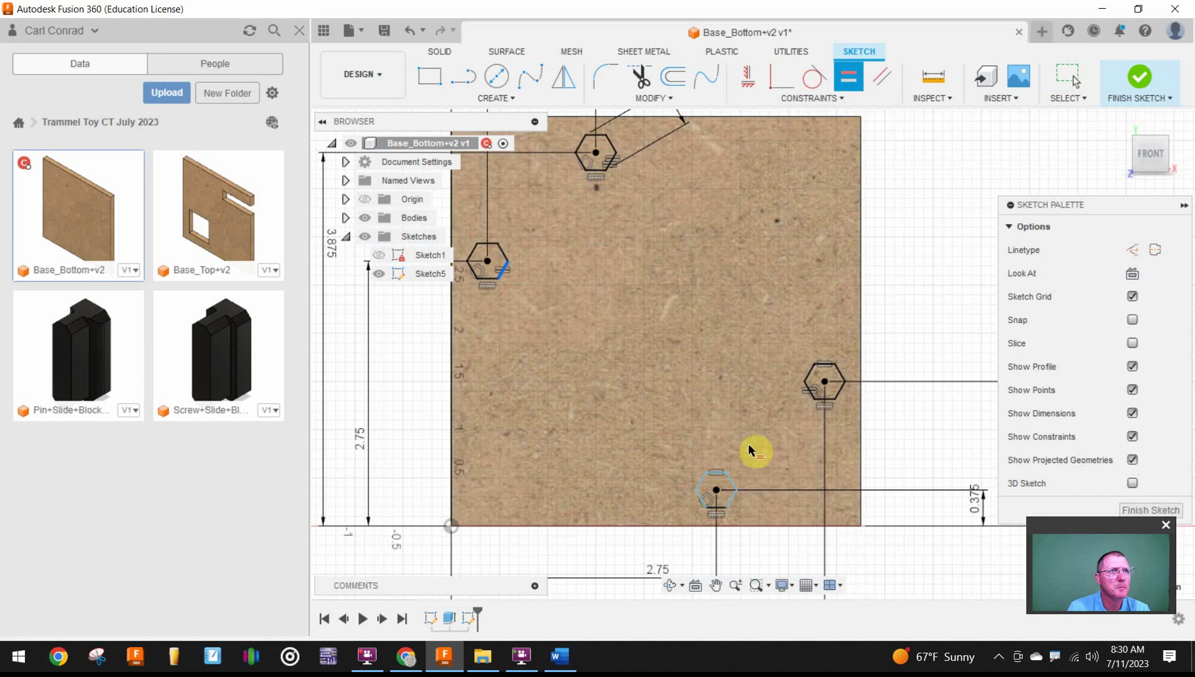
left_click(703, 483)
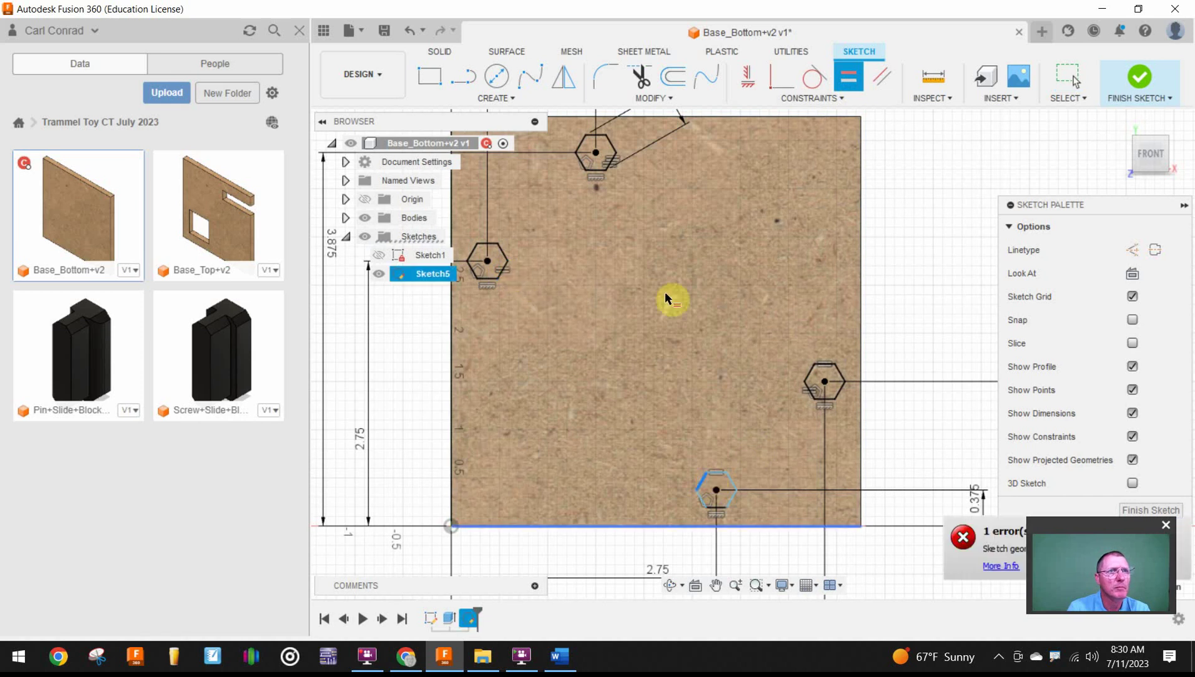
left_click(968, 544)
left_click(323, 210)
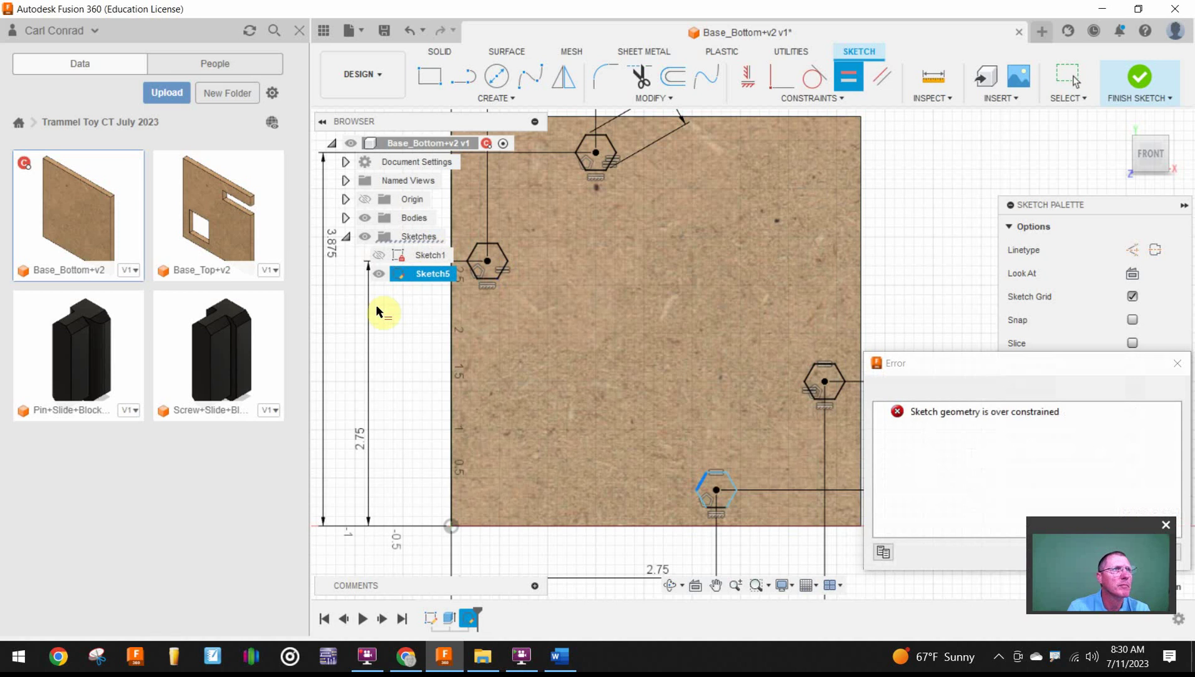
key("Escape")
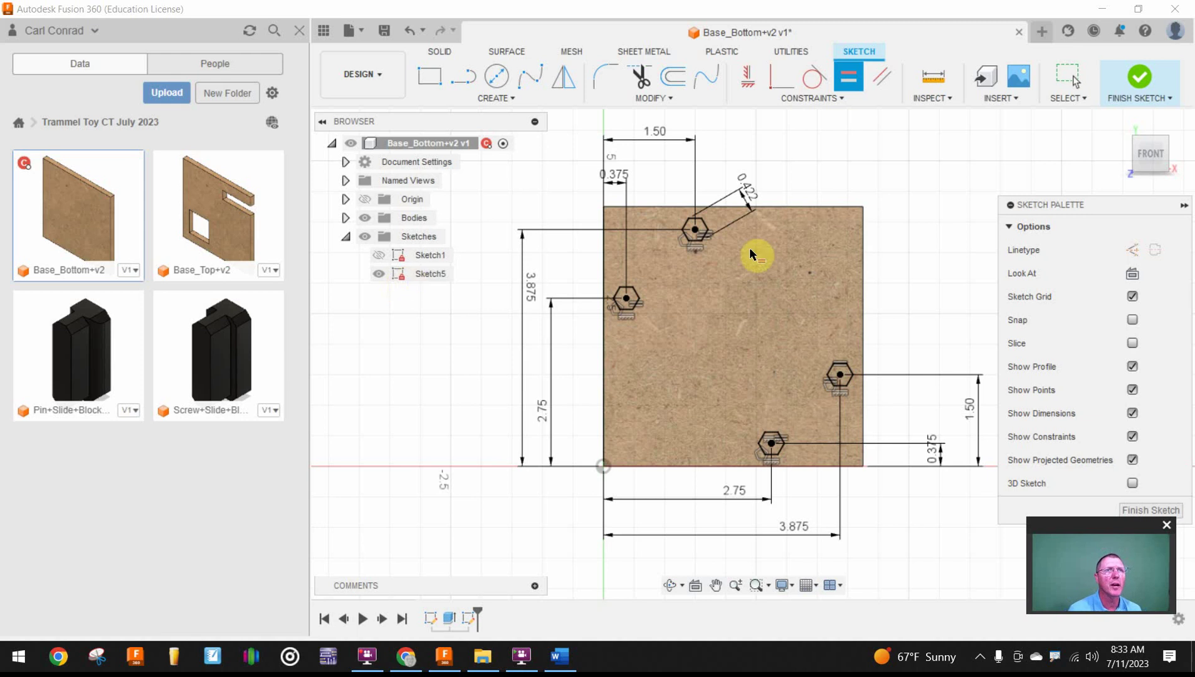
- Finish the sketch and set up an extrusion of all four hexagon profiles with the Cut operation
left_click(1141, 79)
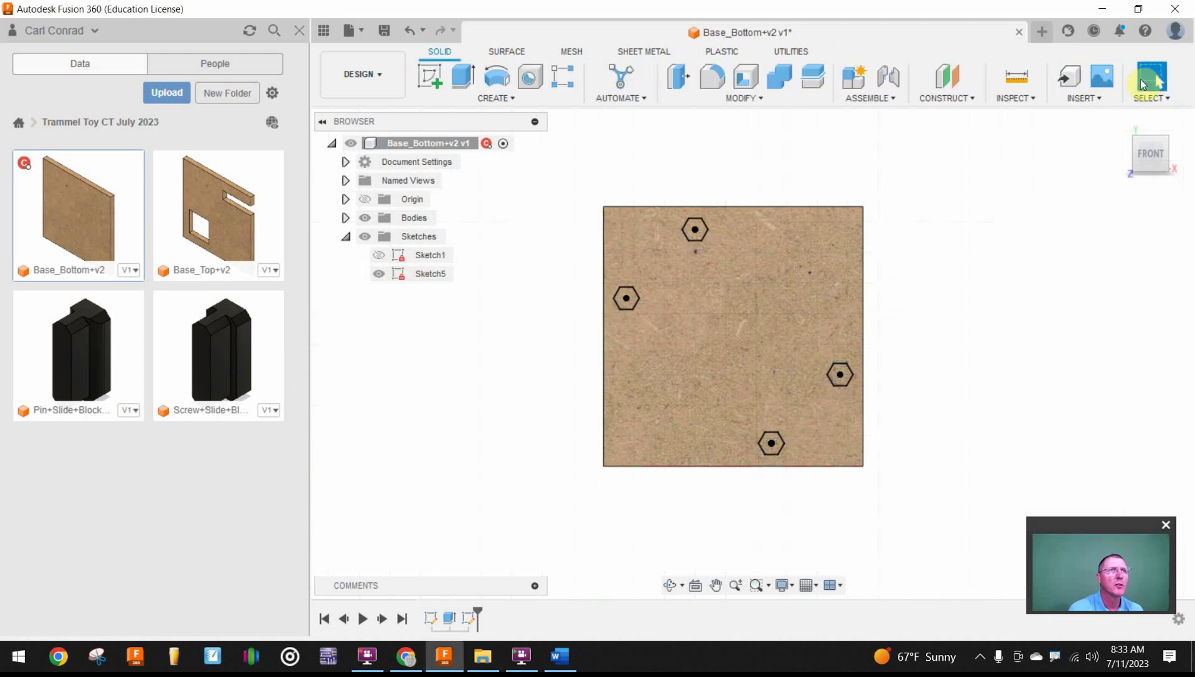
left_click(461, 78)
left_click(626, 299)
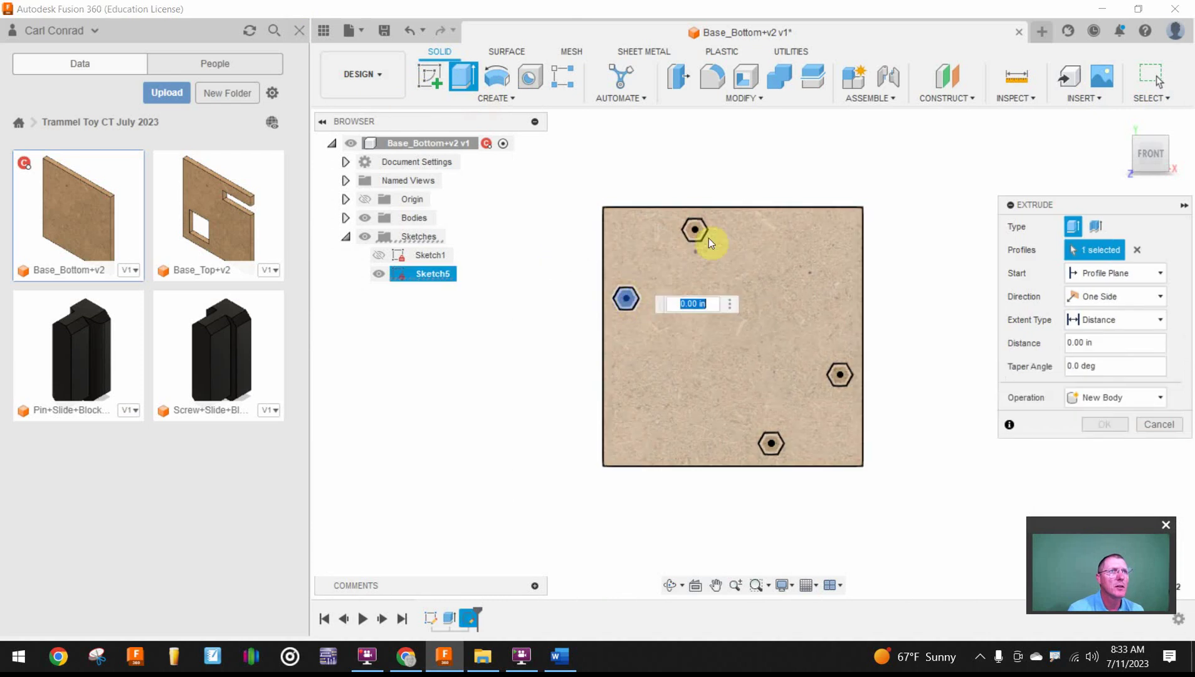
left_click(696, 228)
left_click(840, 378)
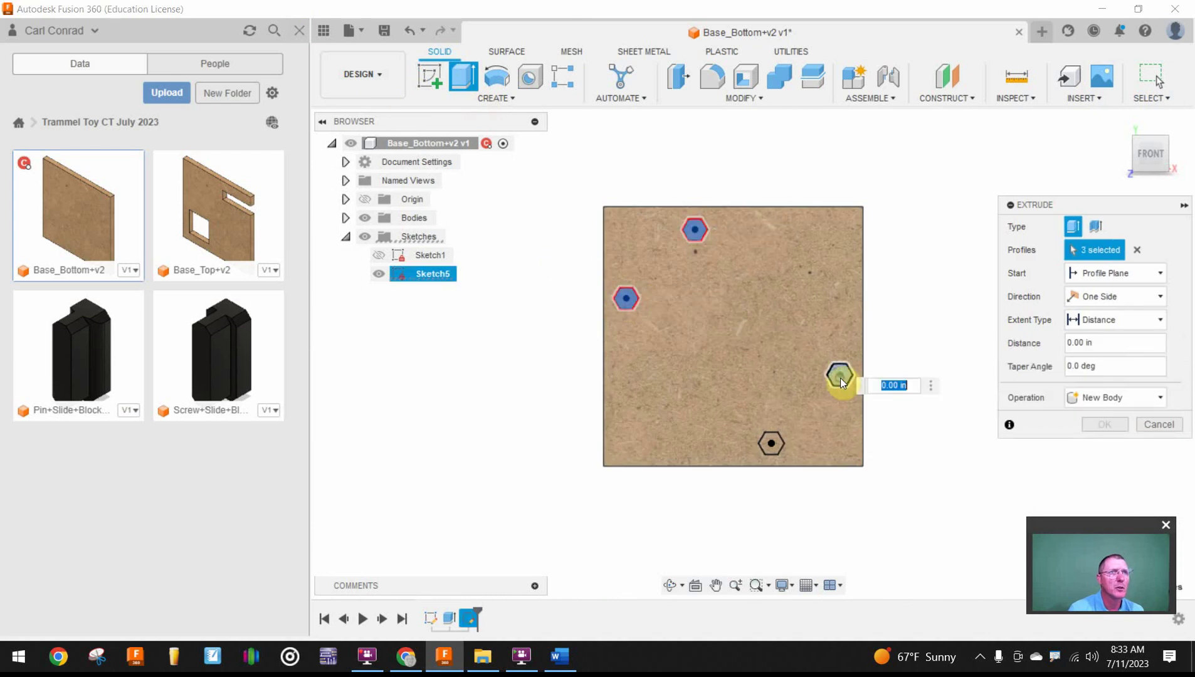
left_click(775, 445)
left_click(1111, 399)
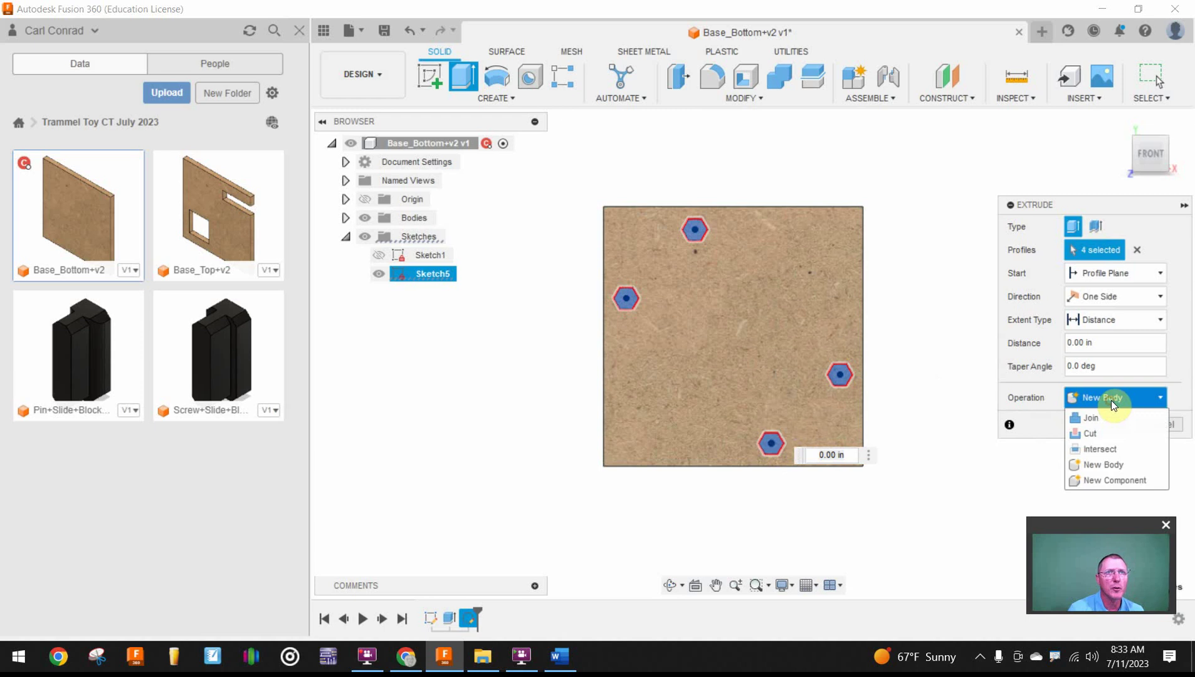
left_click(1097, 435)
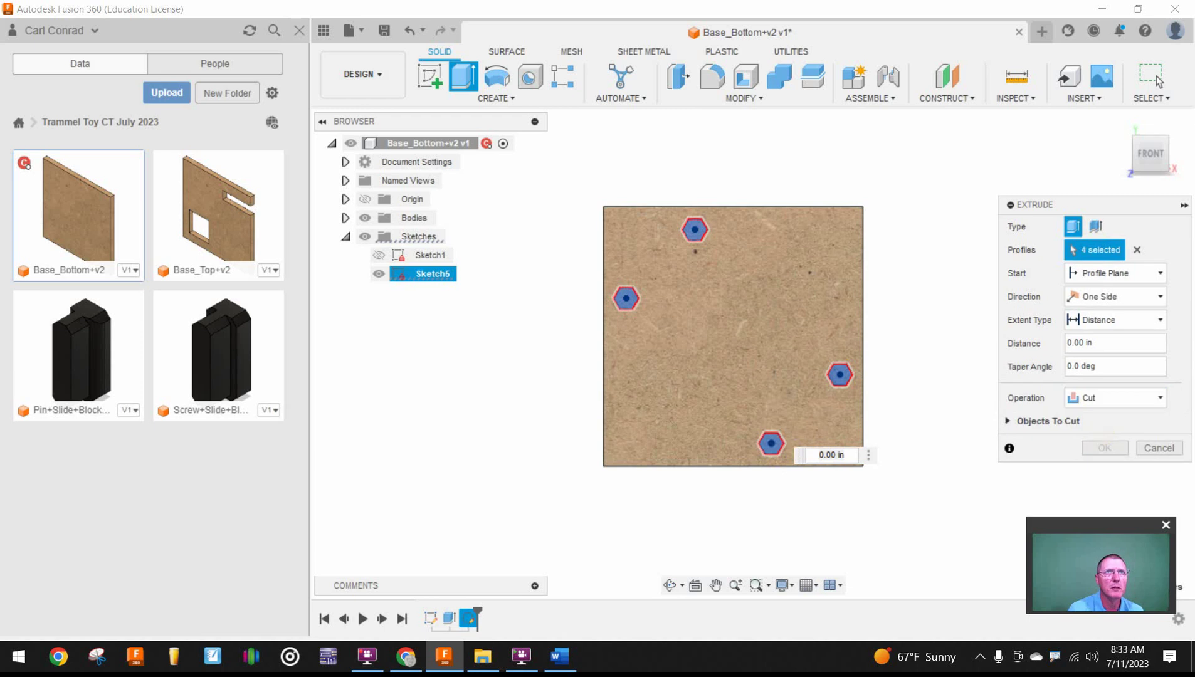
- Set the cut's extent to All, flip its direction into the plate, and apply it
left_click(1119, 126)
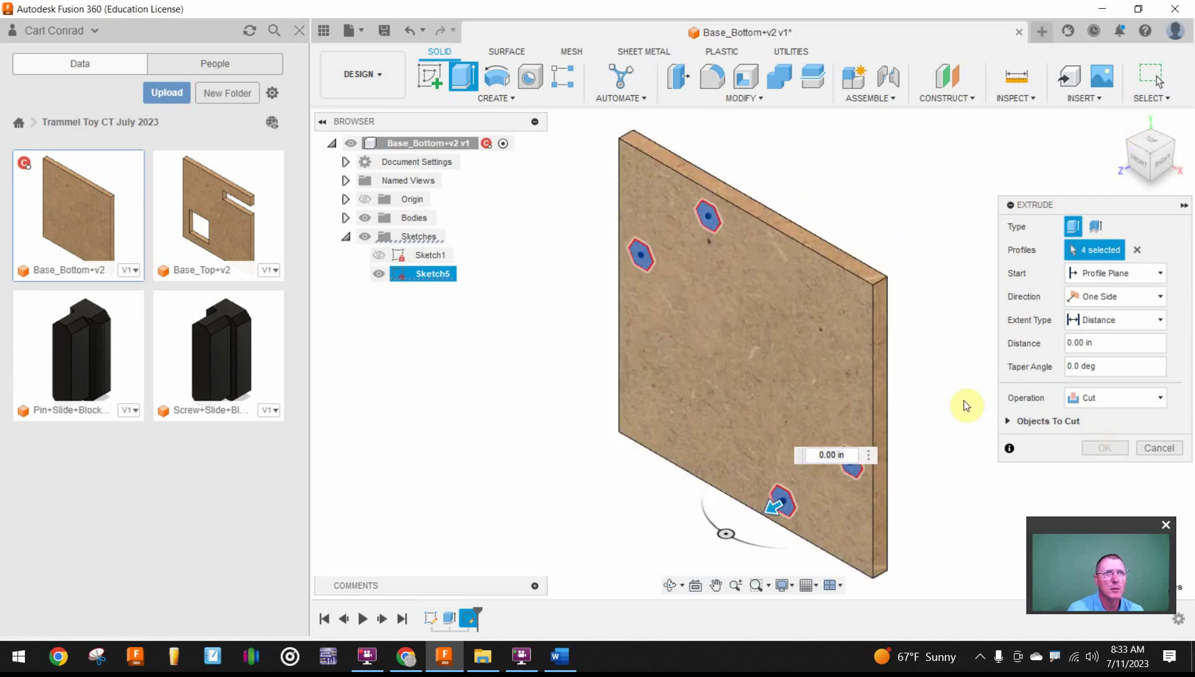
left_click(1112, 331)
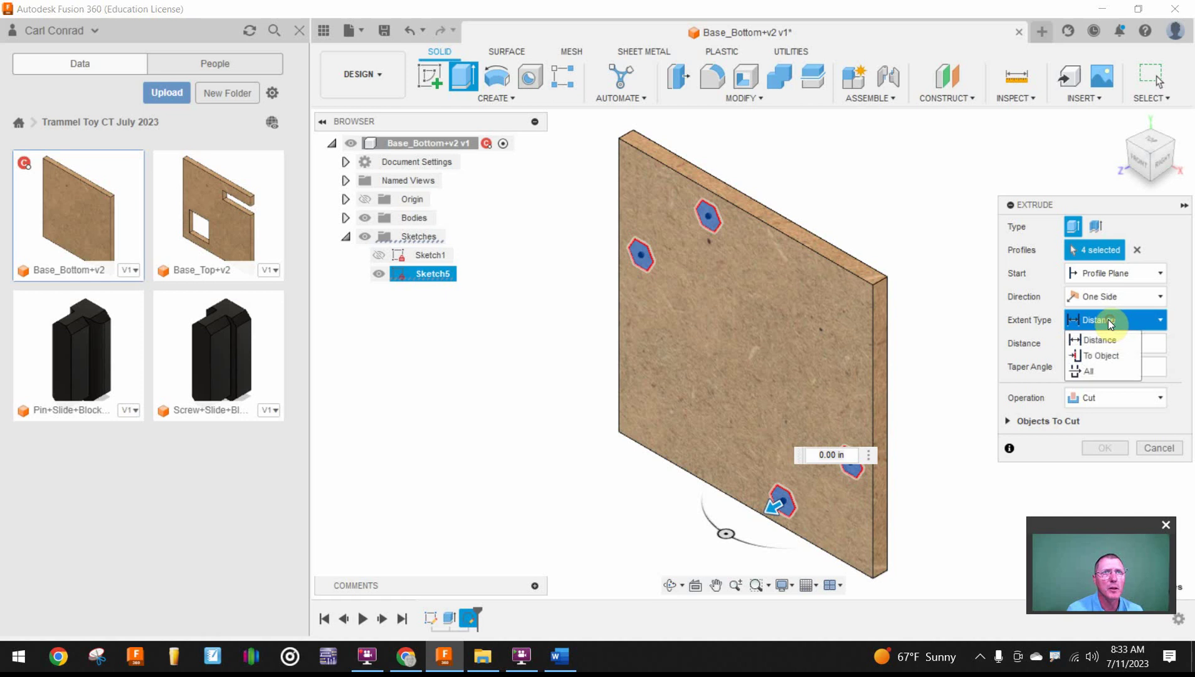
left_click(1094, 370)
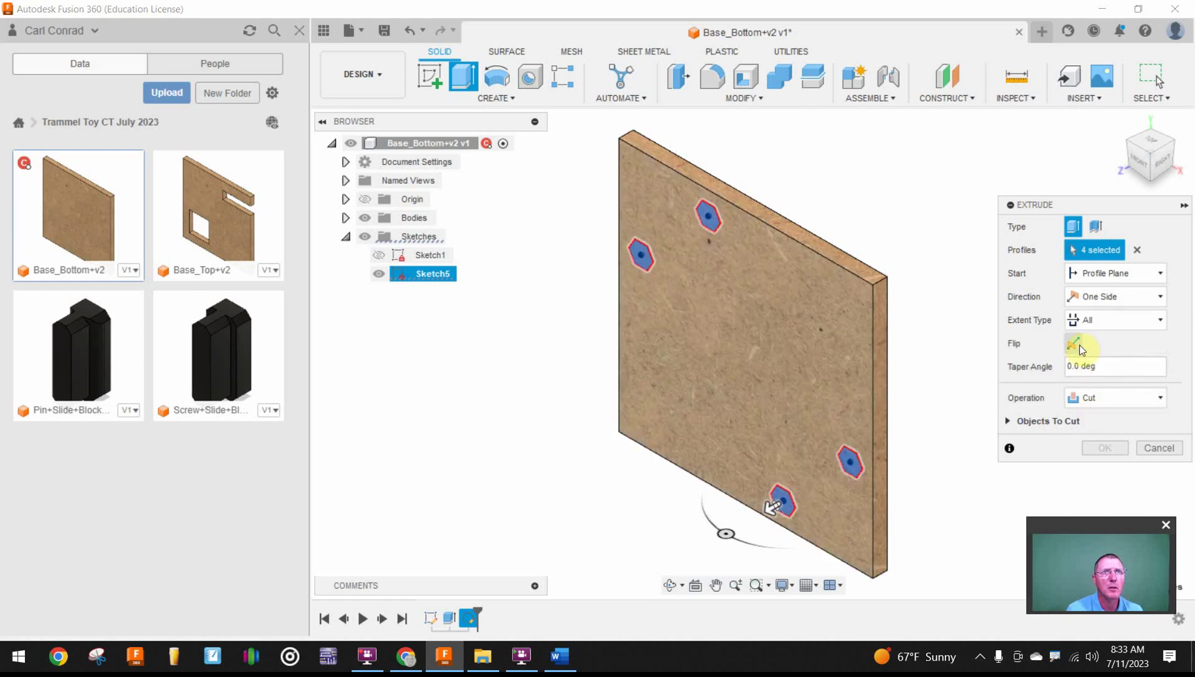
left_click(1084, 347)
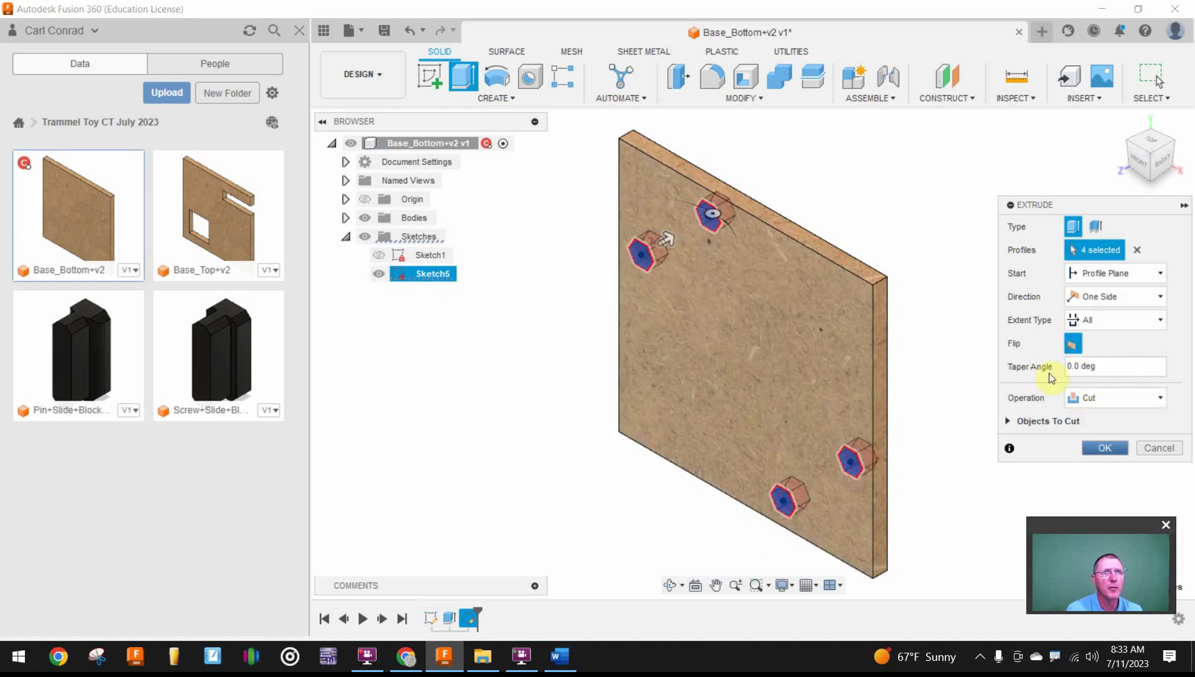
left_click(1105, 448)
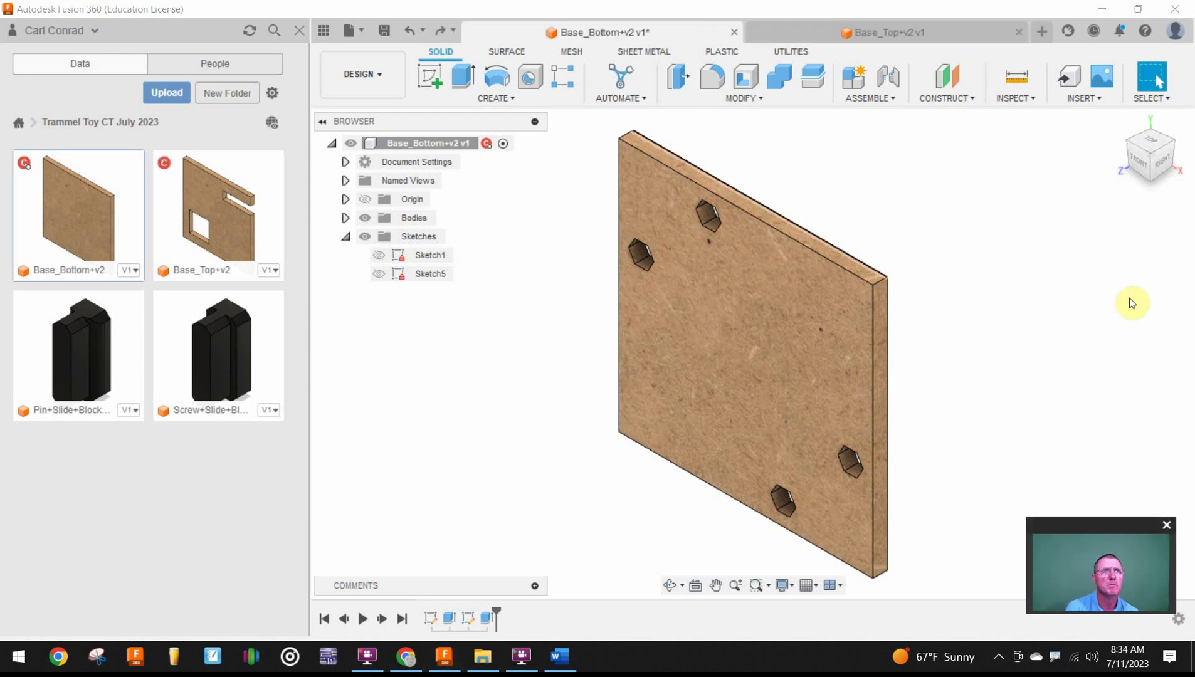
- Start a new sketch on the front face of the Base_Bottom plate
left_click(798, 311)
left_click(430, 76)
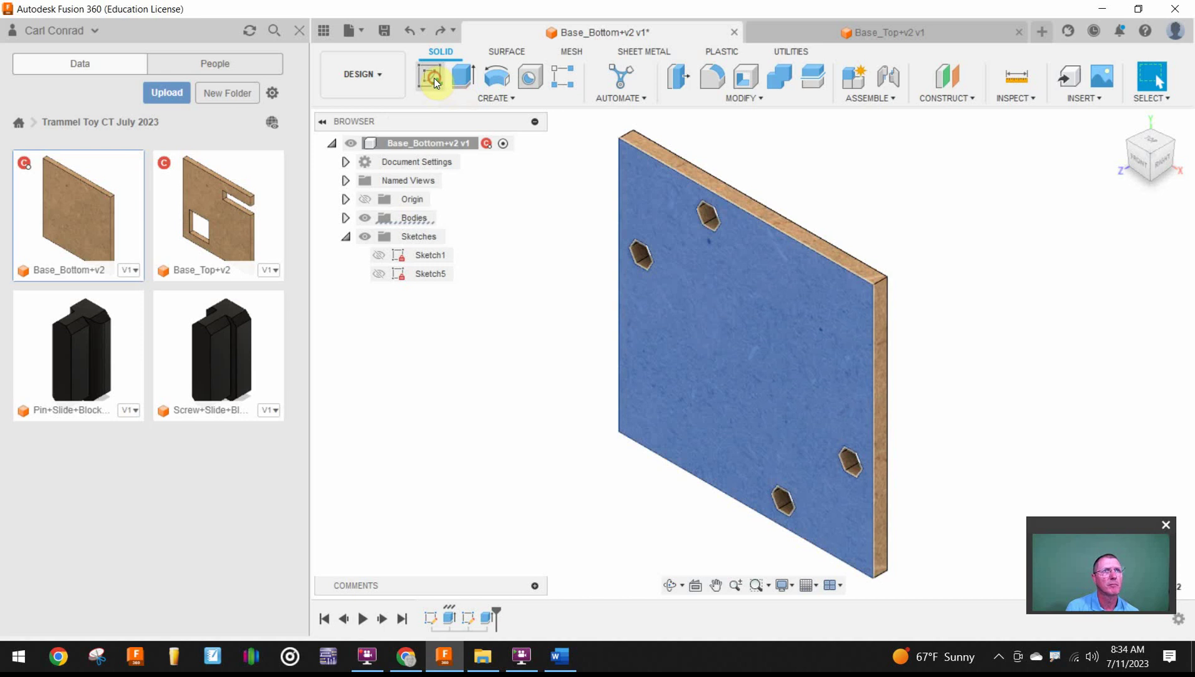
middle_click_drag(531, 418, 535, 417)
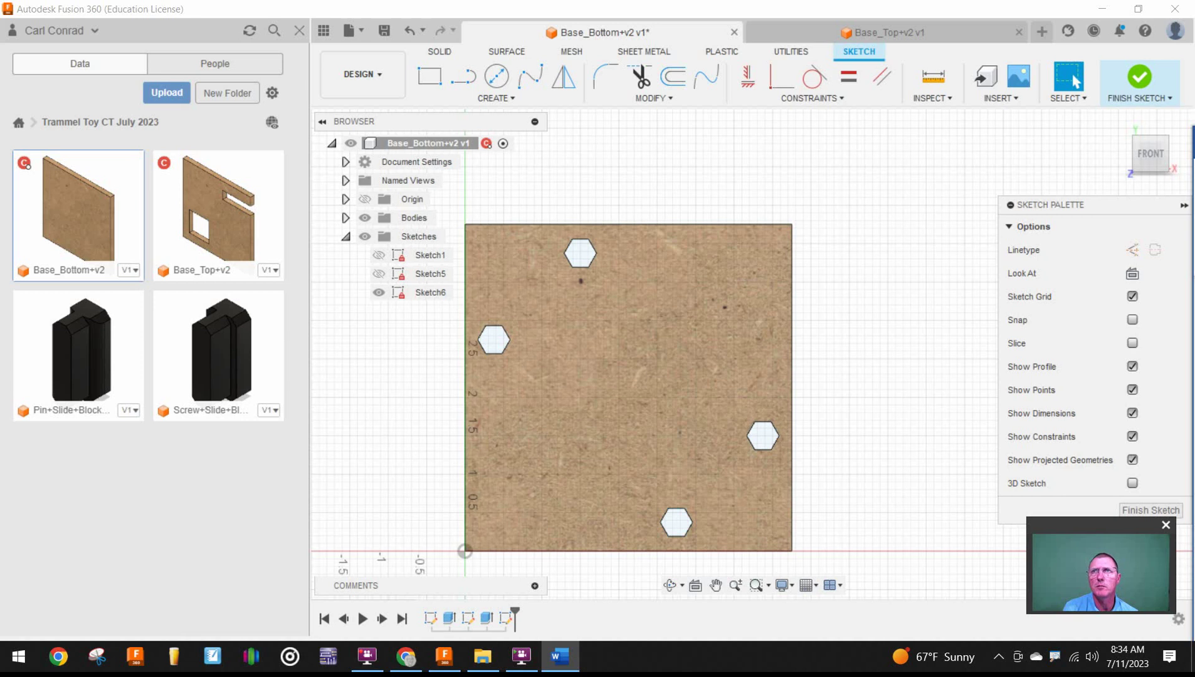
- Check the Base_Bottom hole measurements in the annotated base plate drawing in Word, and return to the sketch
mouse_move(1194, 141)
left_mouse_down()
mouse_move(1194, 153)
mouse_move(770, 162)
mouse_move(654, 74)
left_mouse_up()
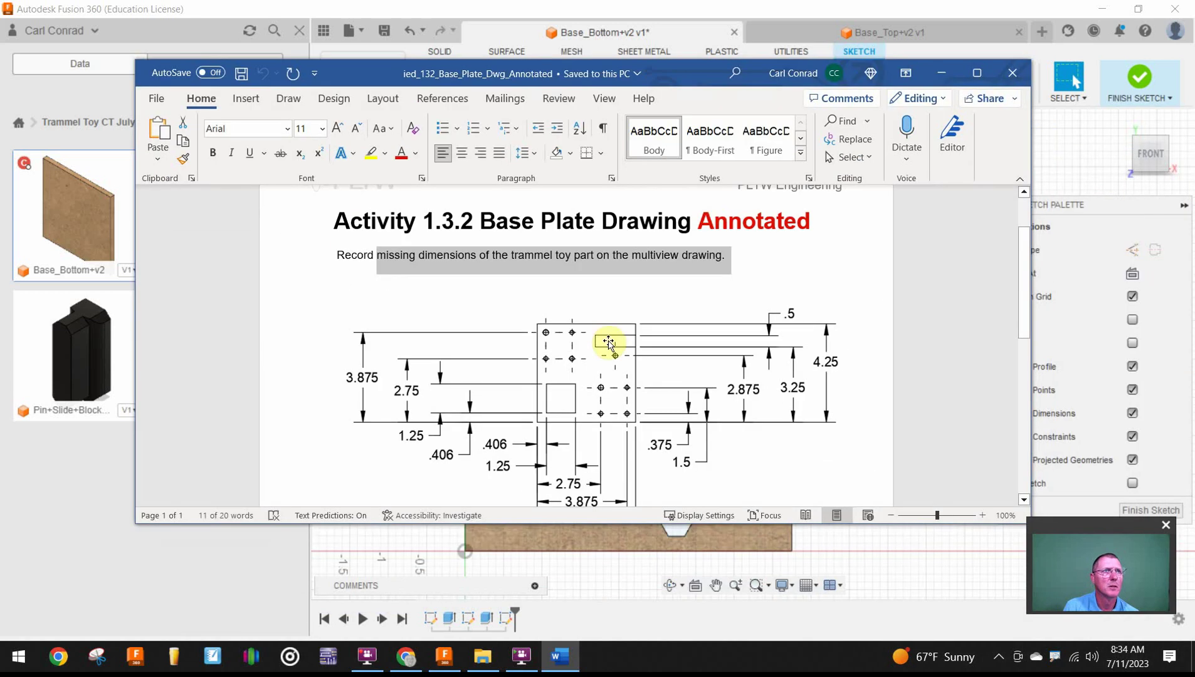
scroll(611, 421, "down", 10)
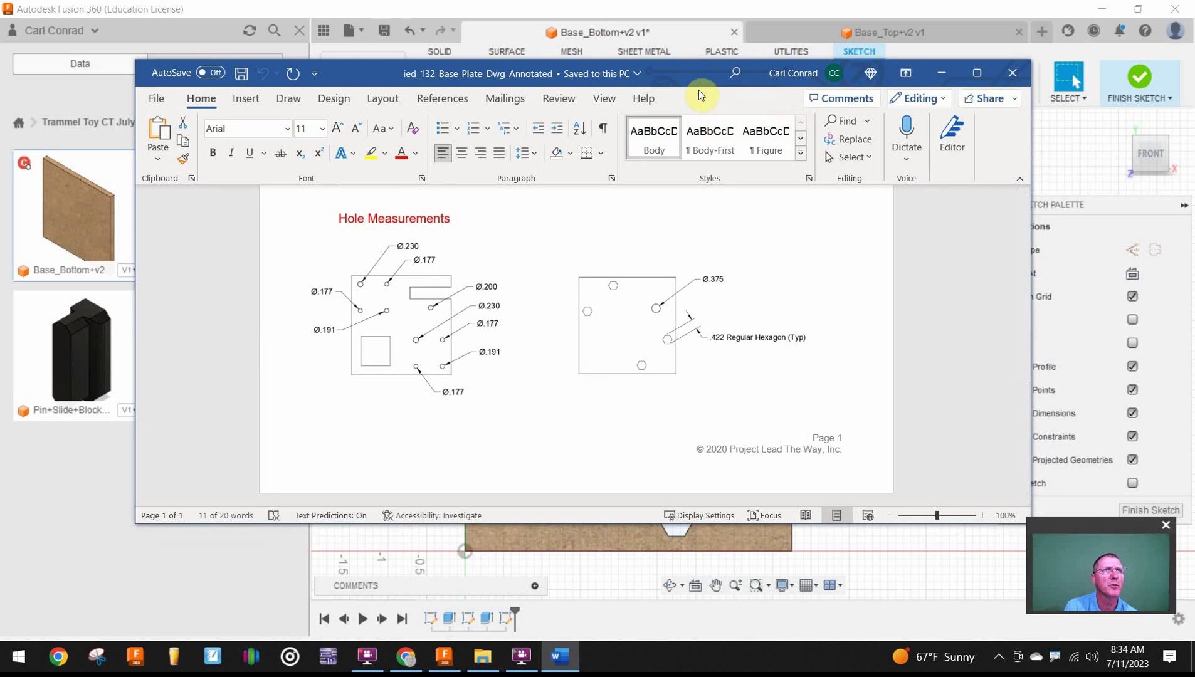
left_click_drag(701, 94, 1194, 150)
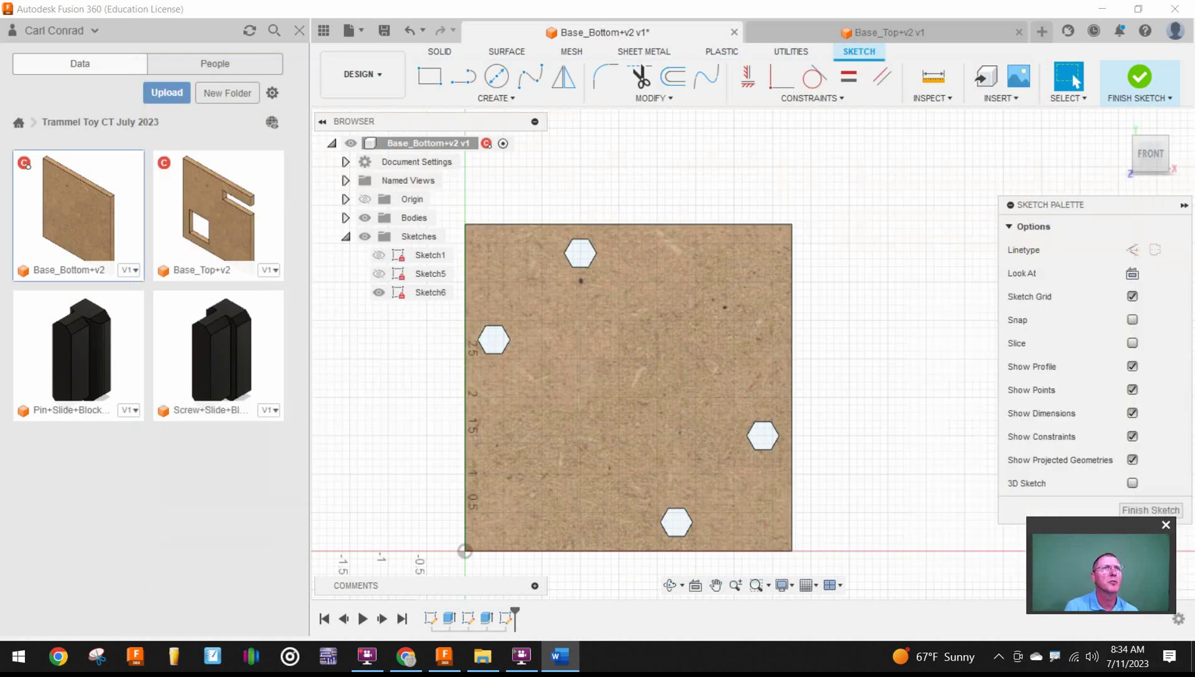
- Place a sketch point in the upper-right area of the plate as a hole centre
left_click(489, 99)
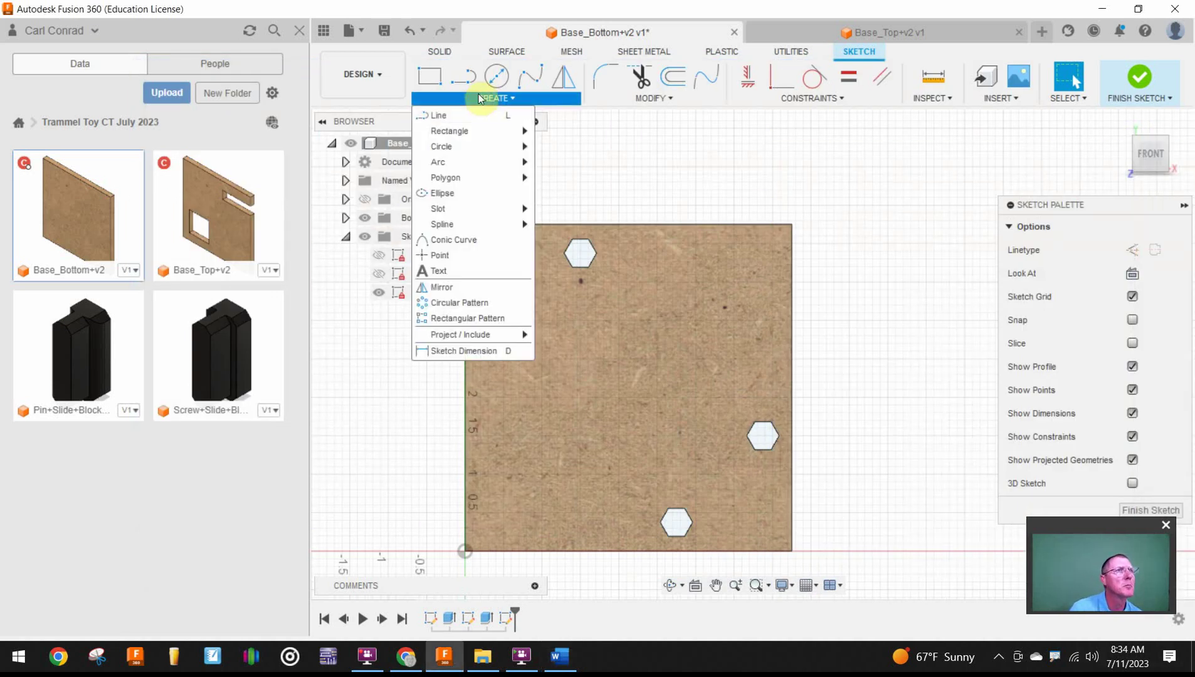
left_click(439, 255)
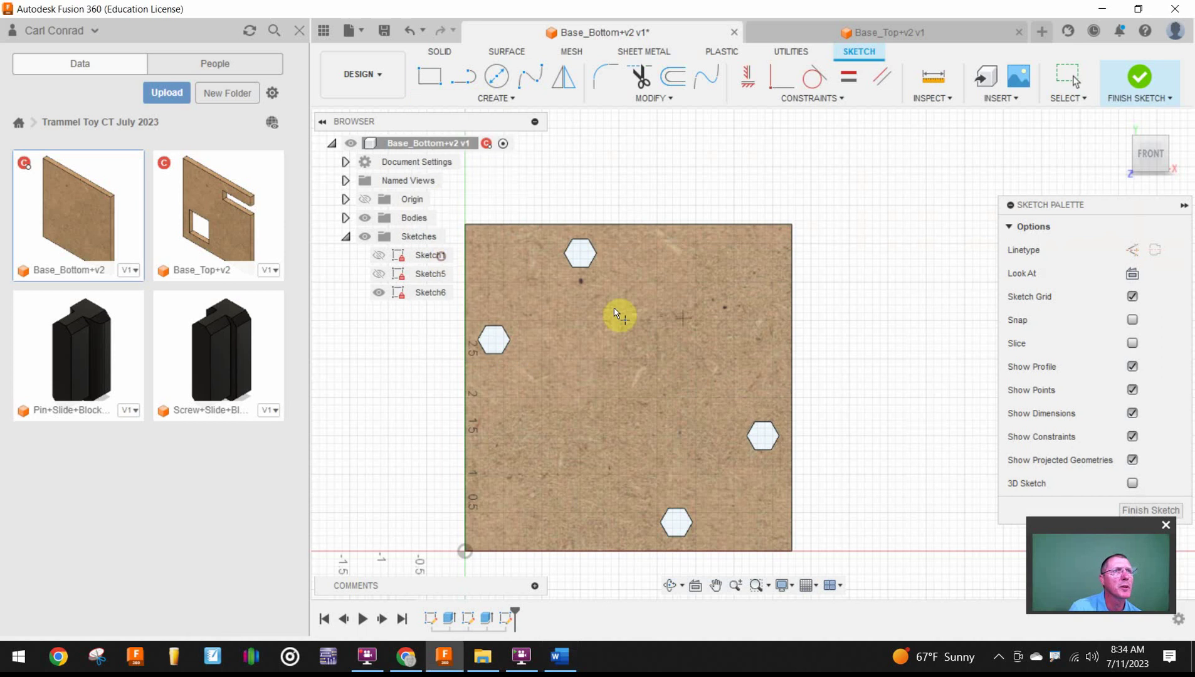
left_click(707, 311)
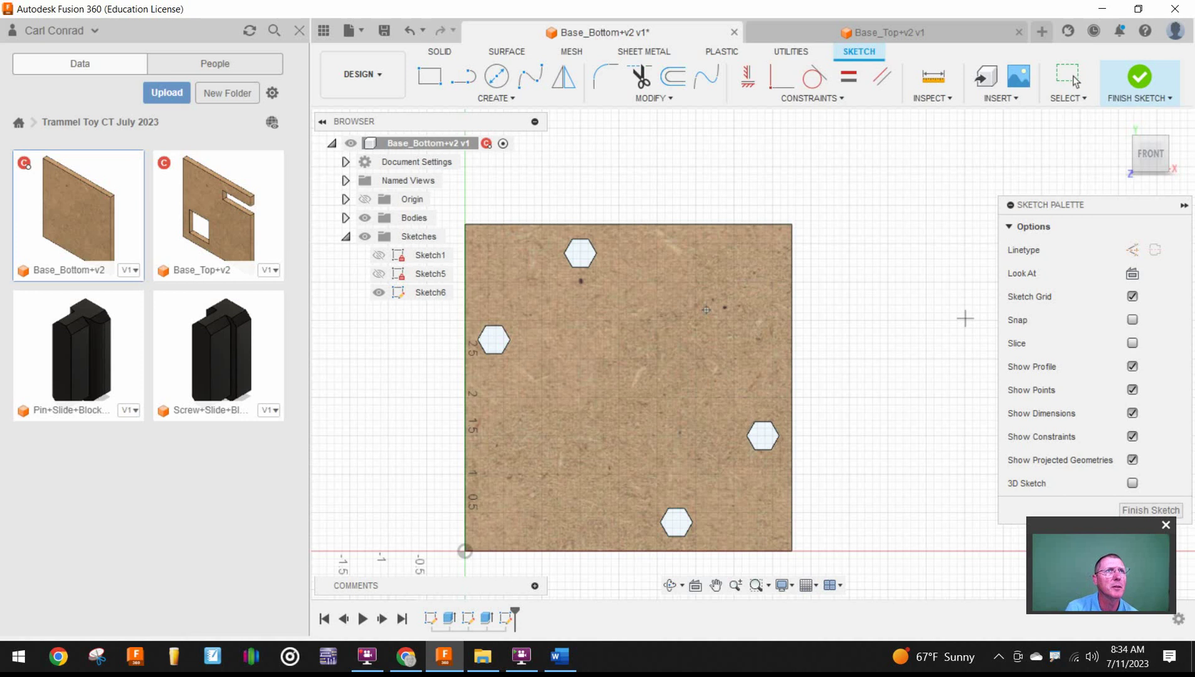
- Look up the hole centre's location dimensions in the multiview drawing in Word, and return to the sketch
left_click(430, 74)
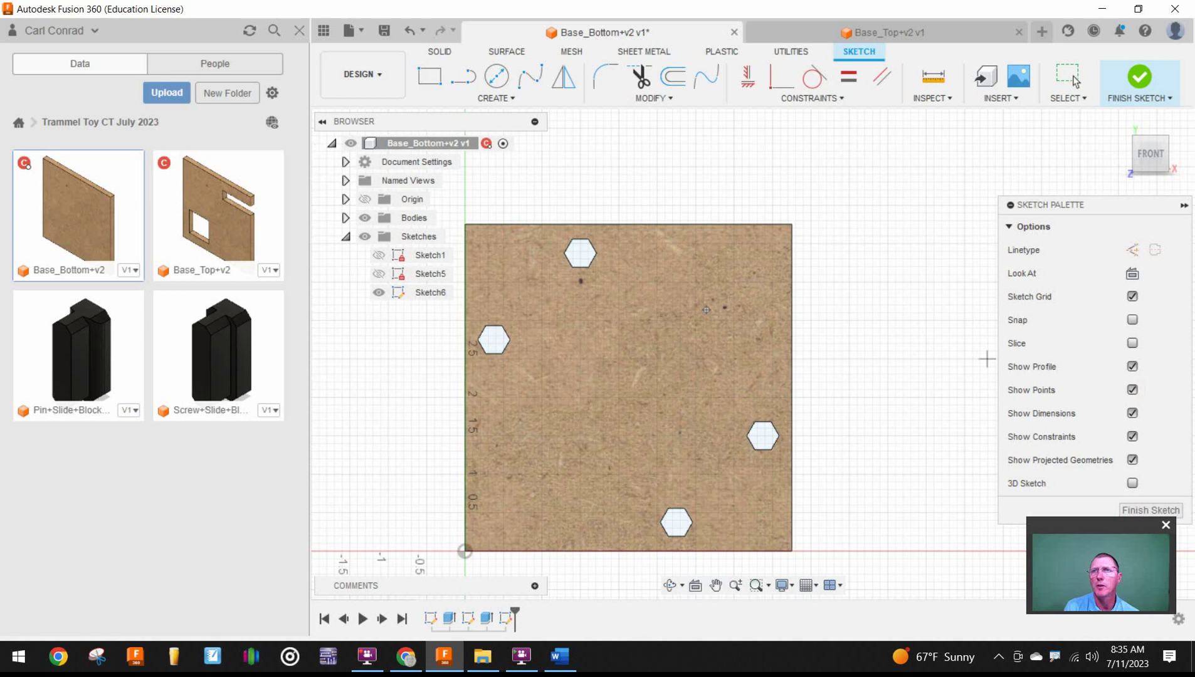
left_click_drag(1194, 168, 495, 127)
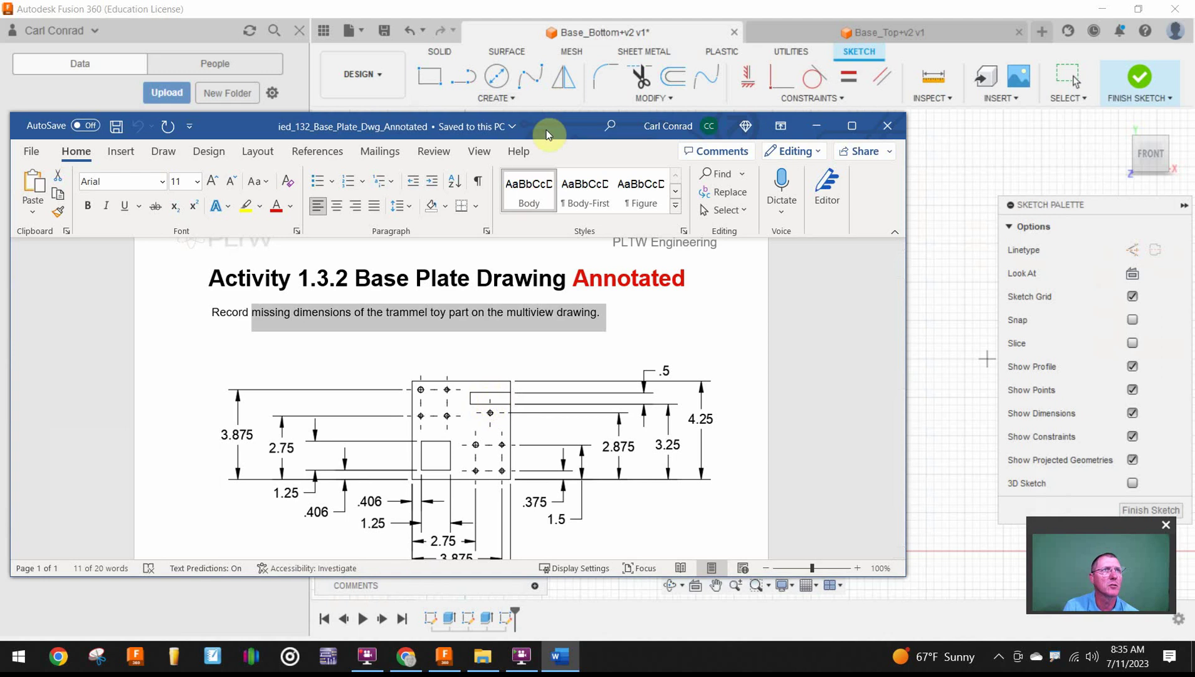
left_click_drag(546, 135, 1194, 188)
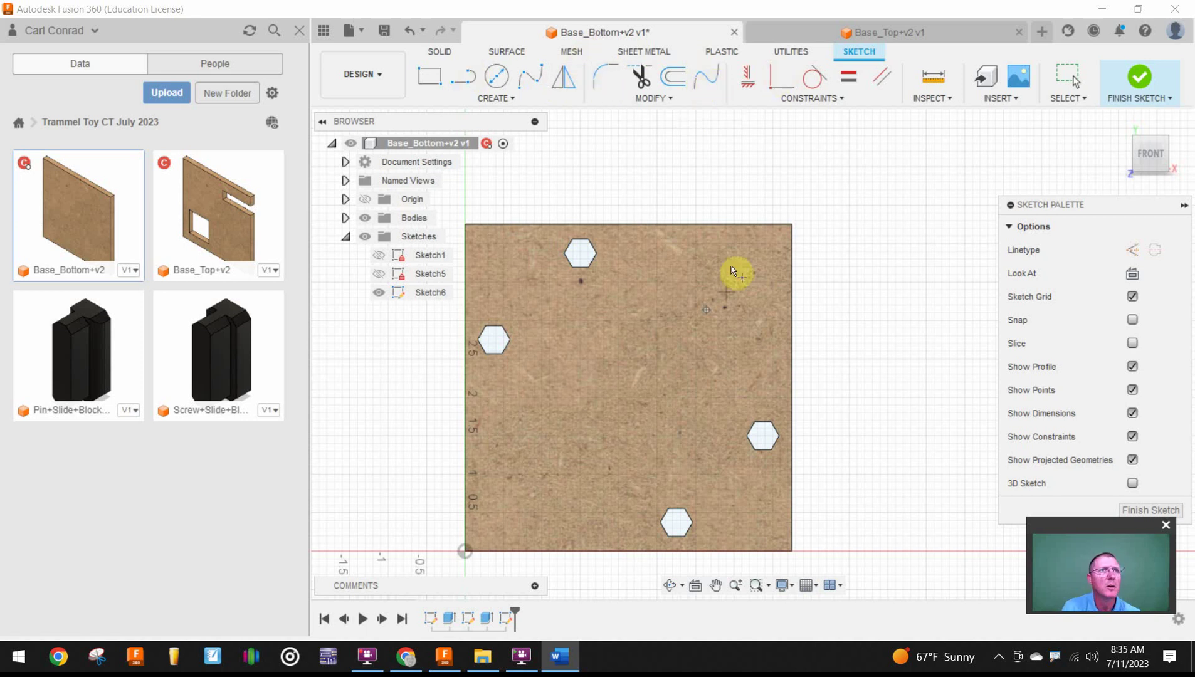
left_click(794, 292)
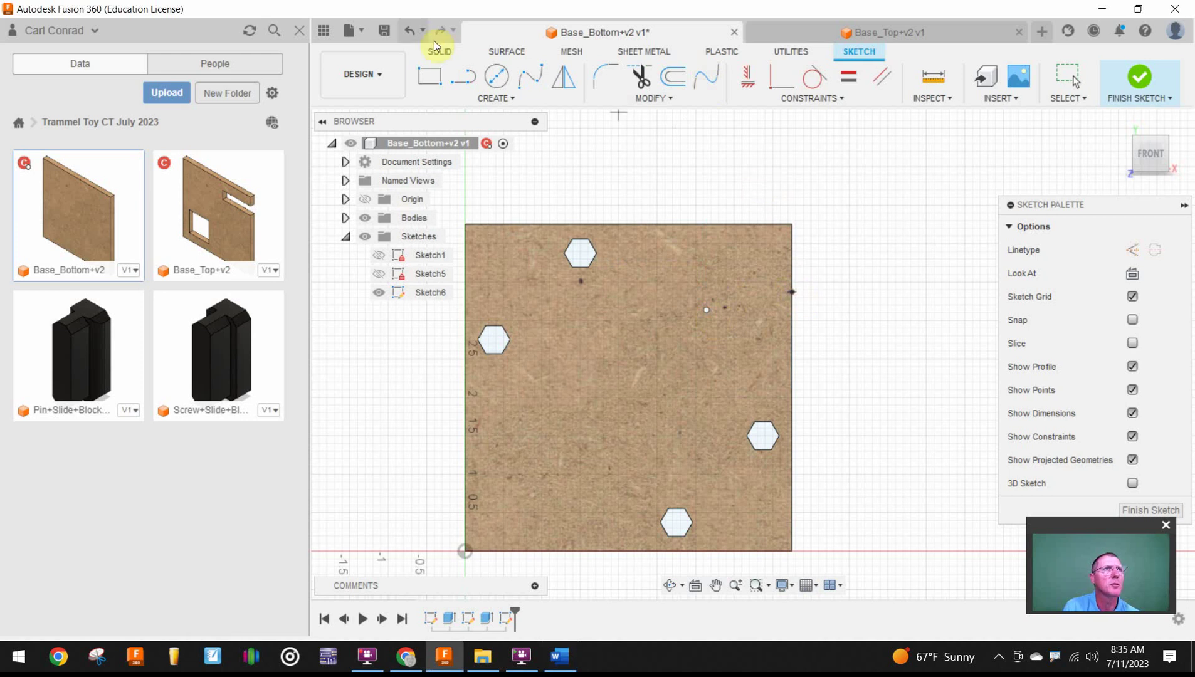
left_click(420, 31)
left_click(408, 30)
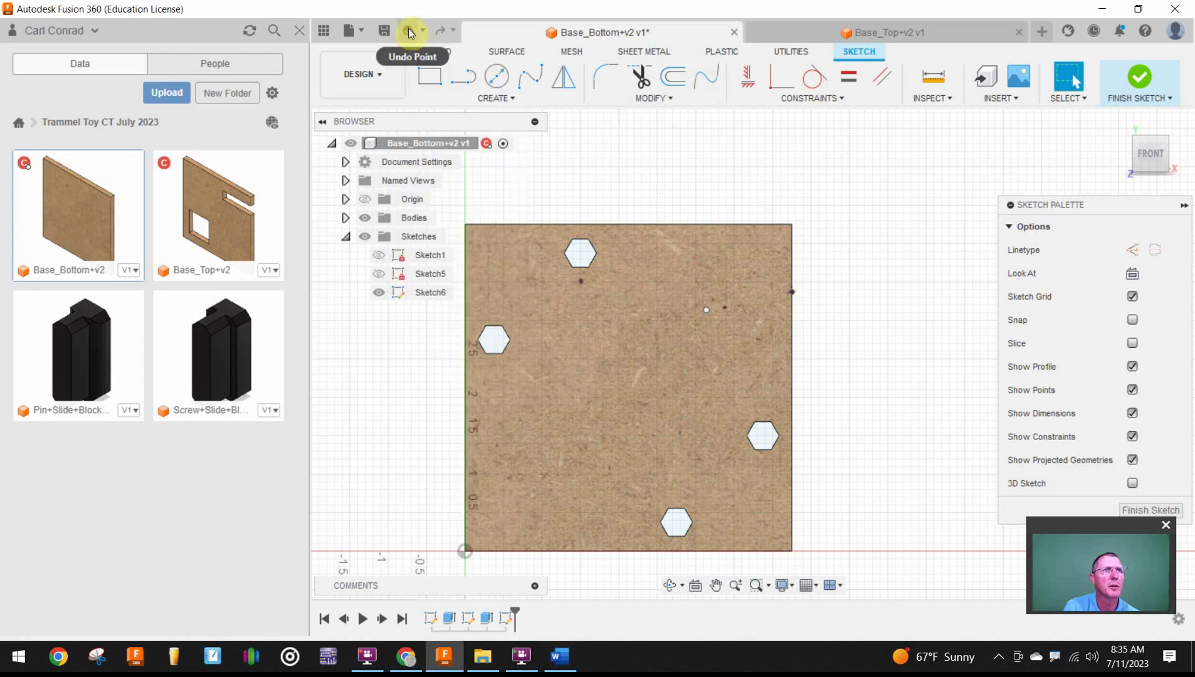
left_click(408, 31)
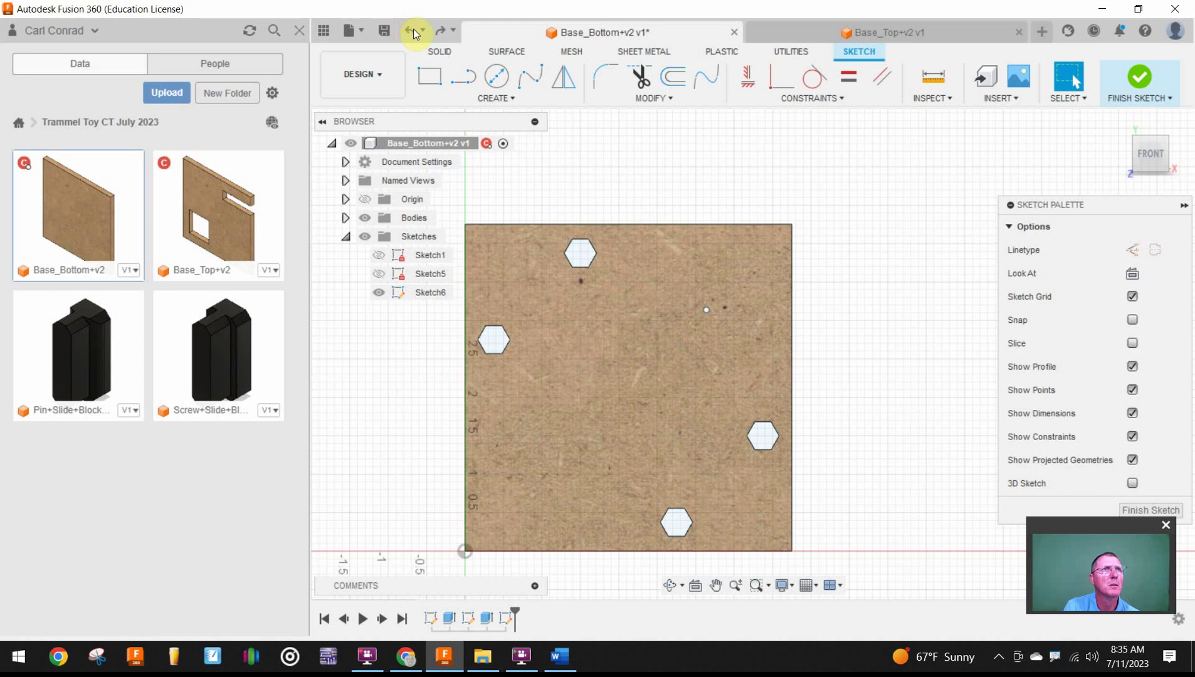
- Dimension the hole-centre point 0.875 in horizontally from the plate's right edge, and delete the stray point beside it
key("d")
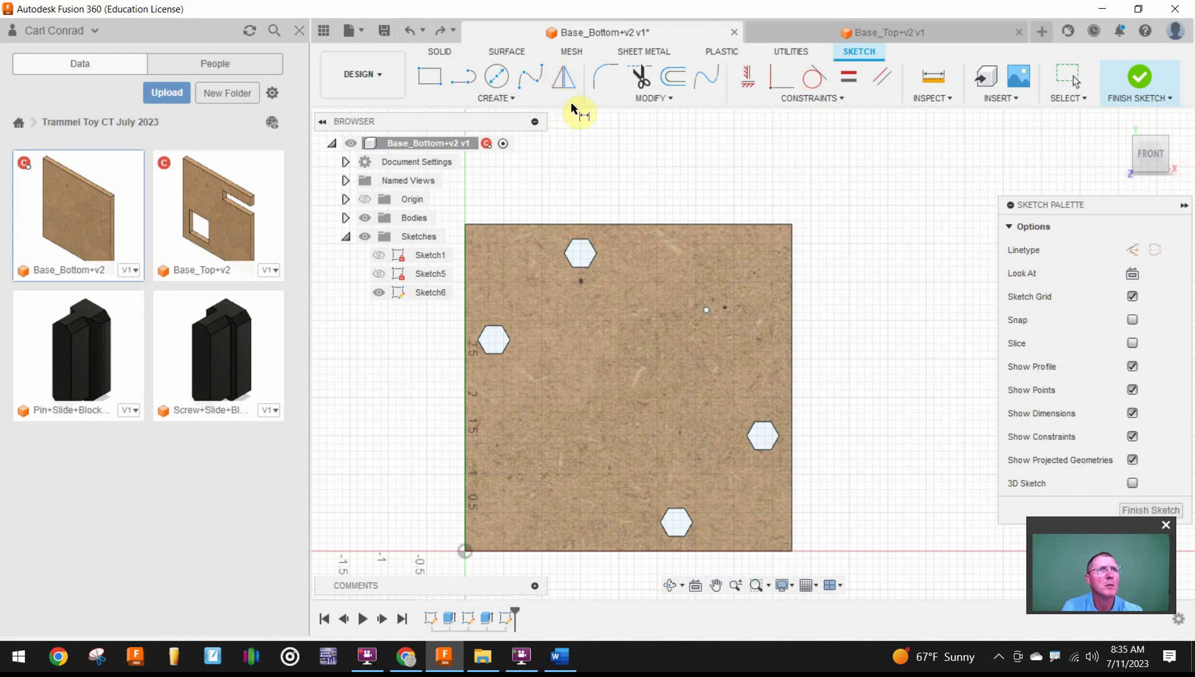
left_click(708, 311)
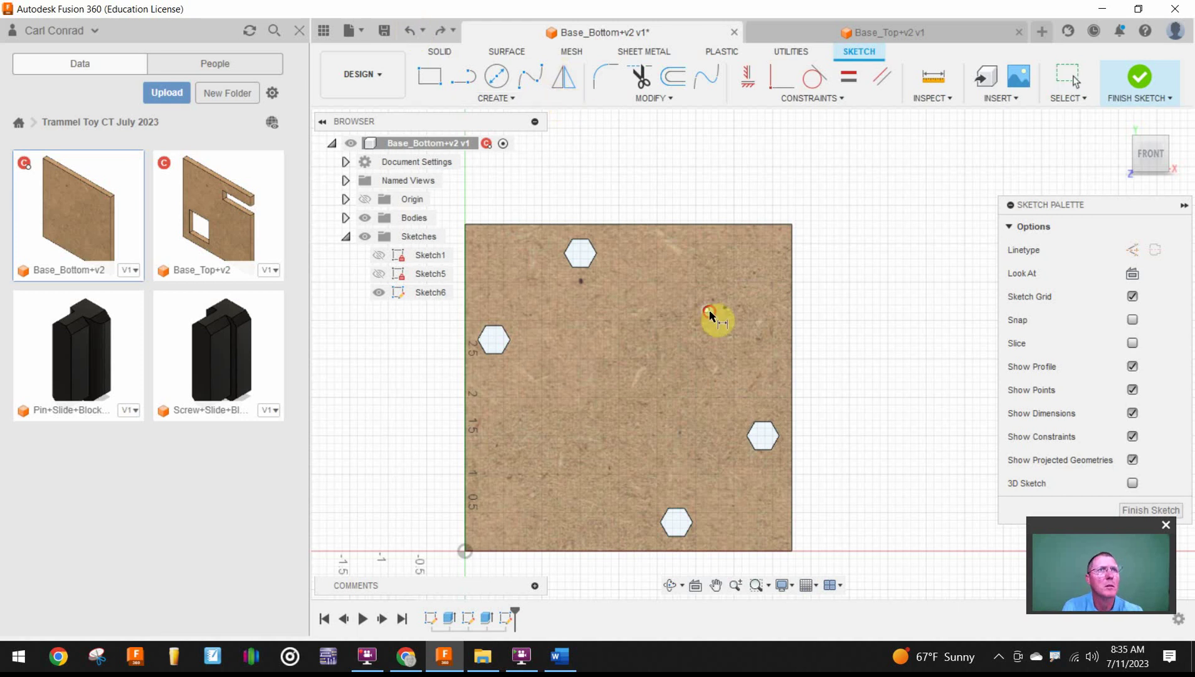
left_click(791, 237)
left_click(753, 167)
key("BackSpace")
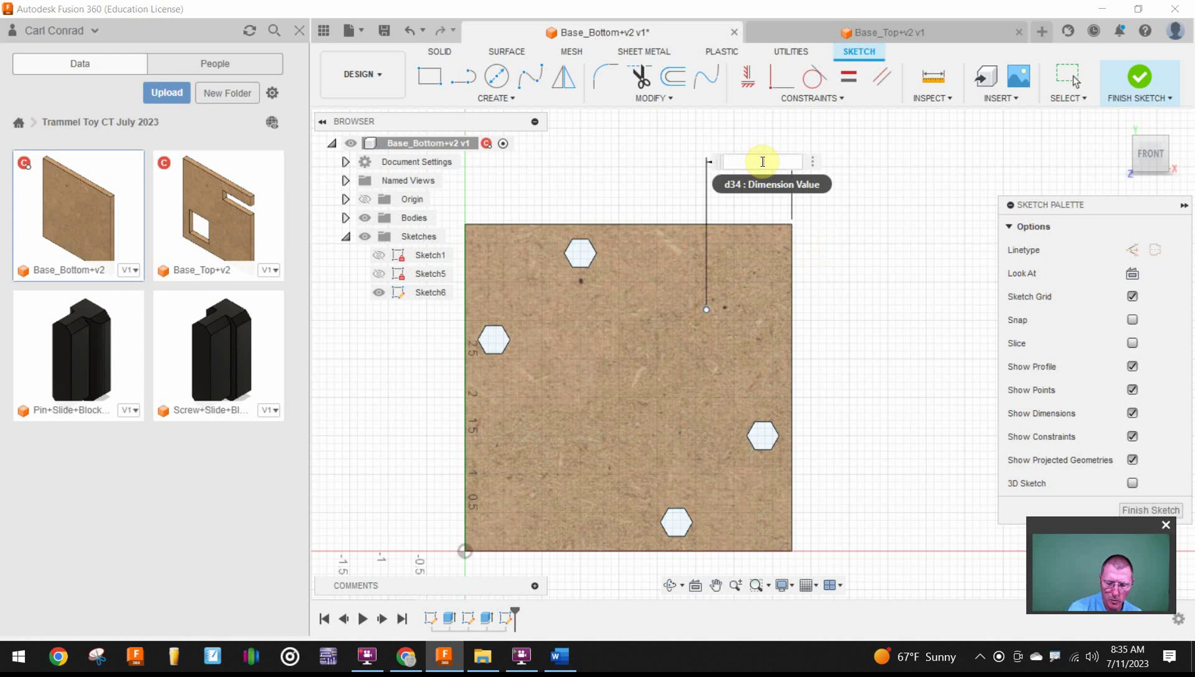
type(".875")
key("Return")
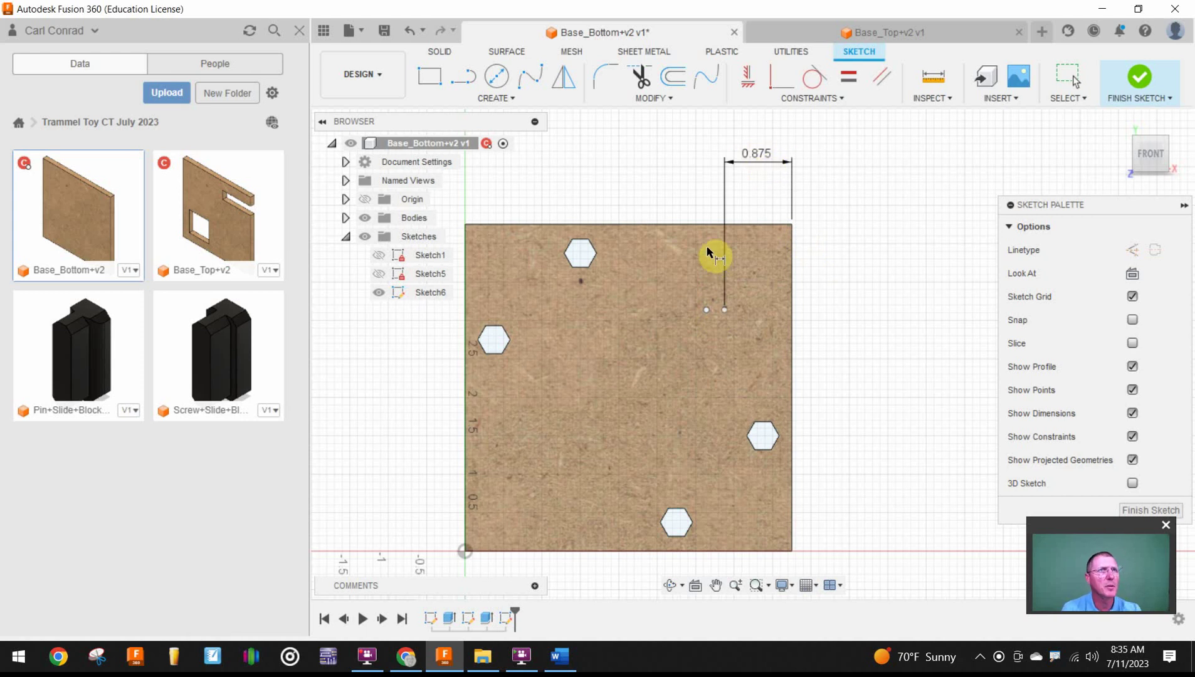
key("Escape")
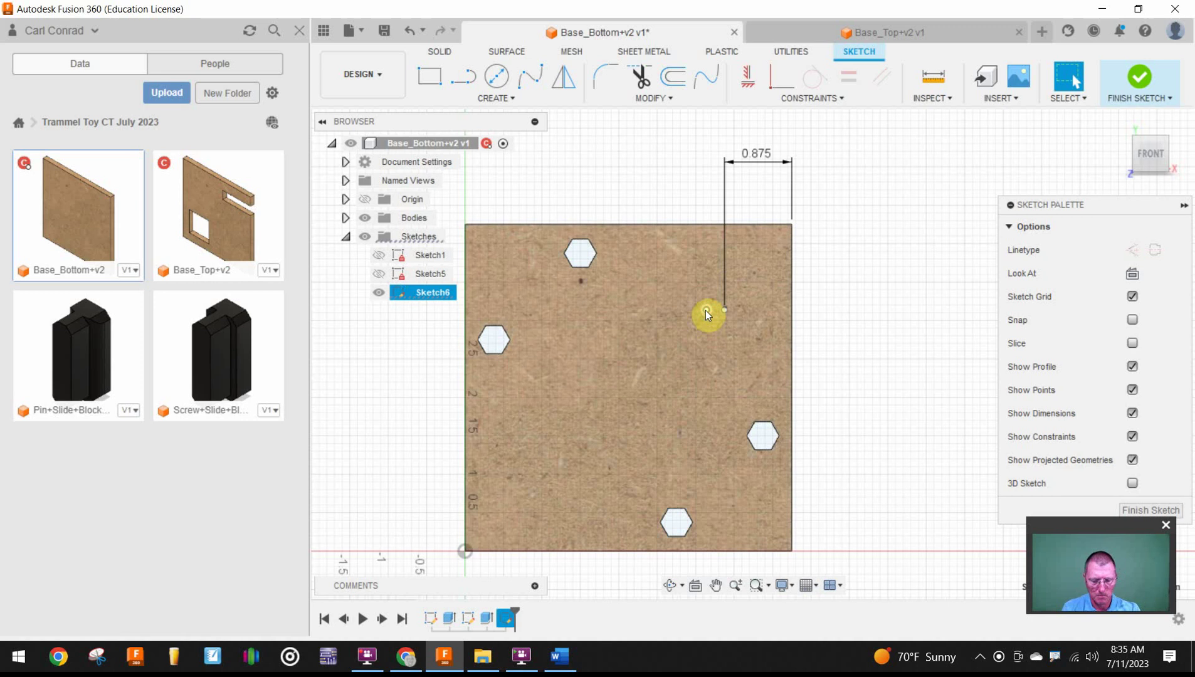
- Open the point's horizontal dimension for editing, and view the Base_Top design before returning to the Base_Bottom sketch
double_click(756, 161)
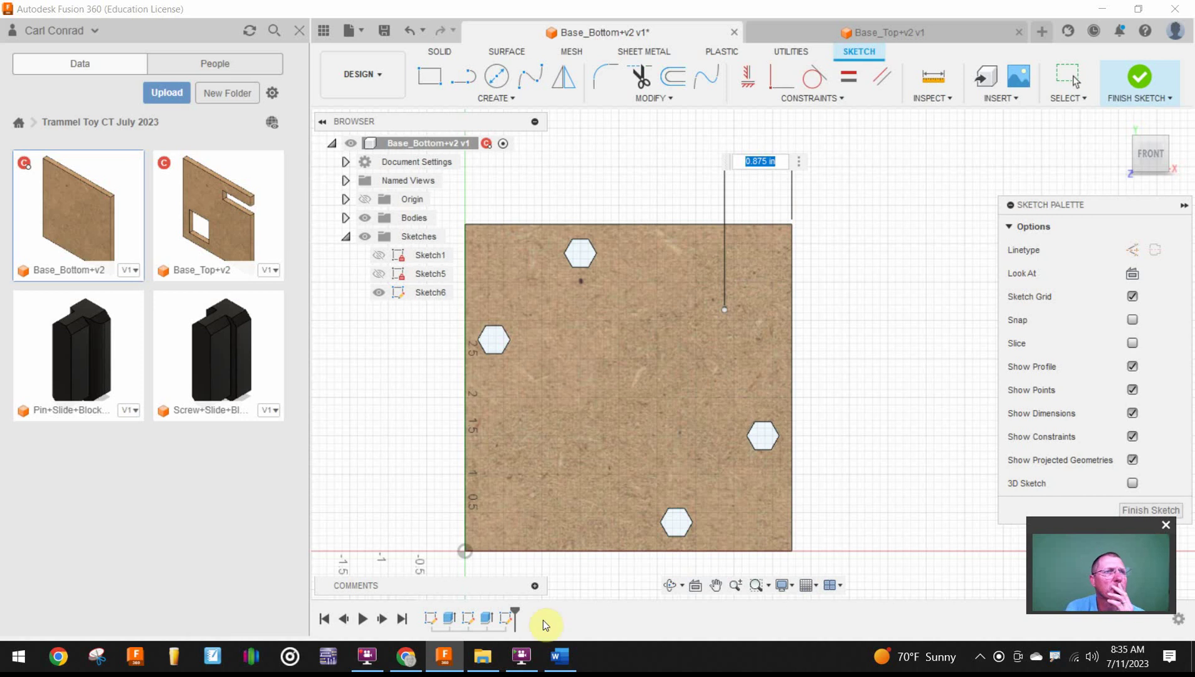
double_click(231, 223)
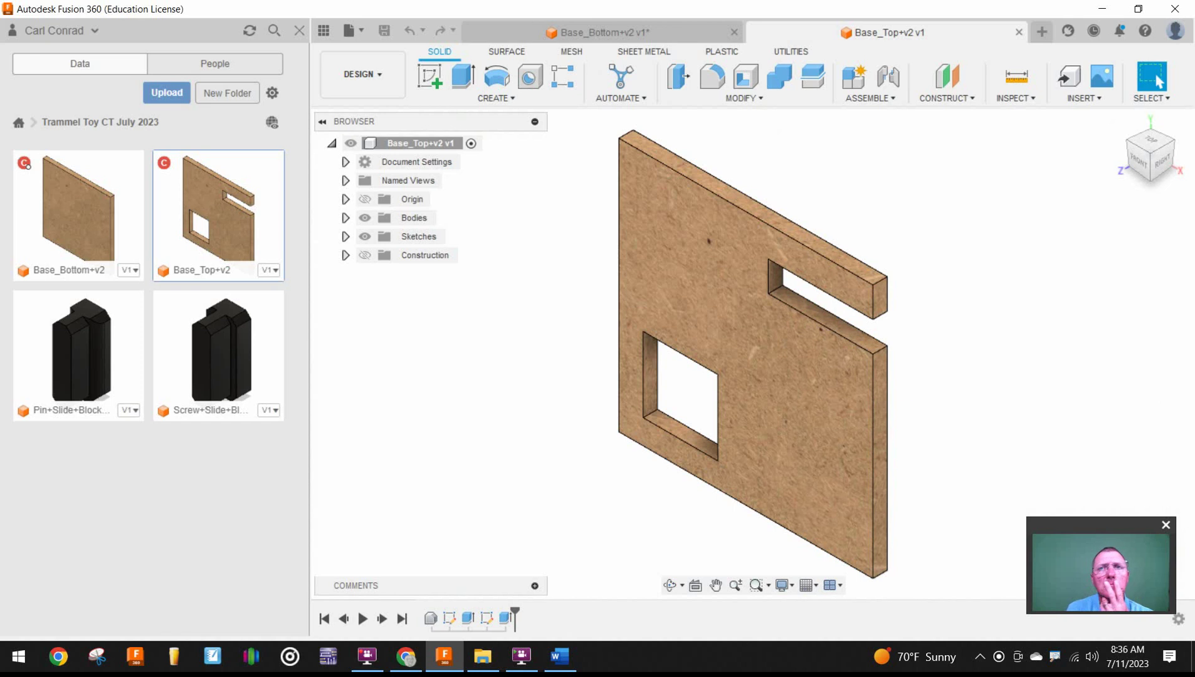
key("alt+Tab")
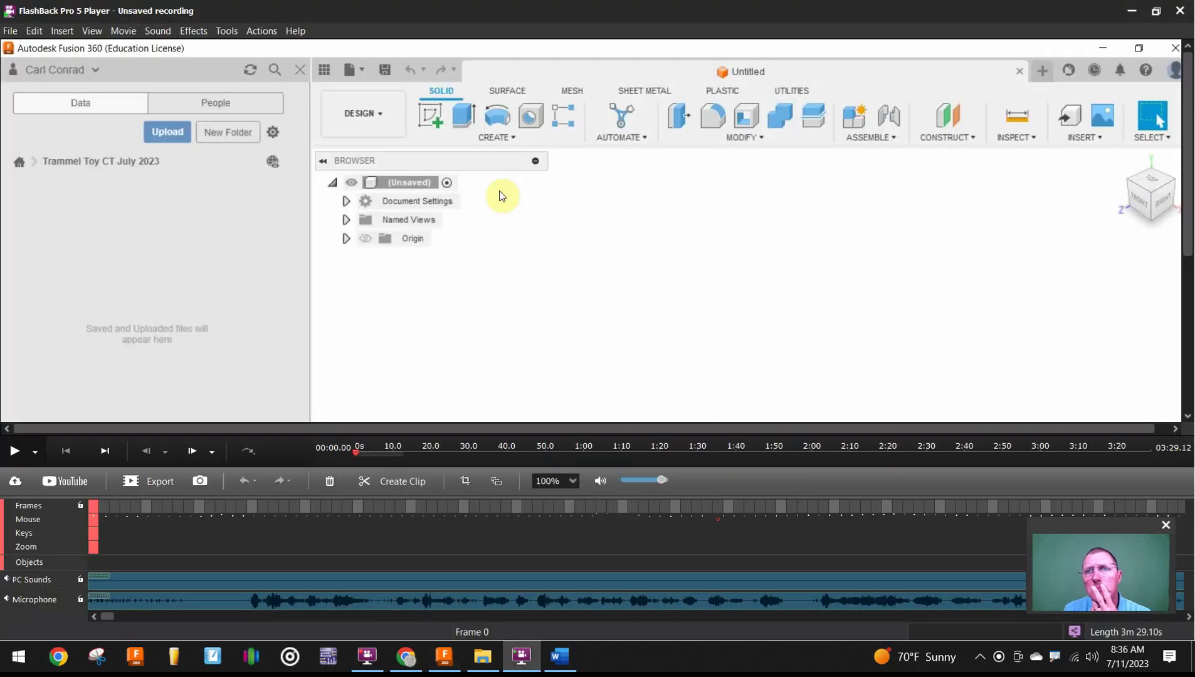
left_click(1132, 10)
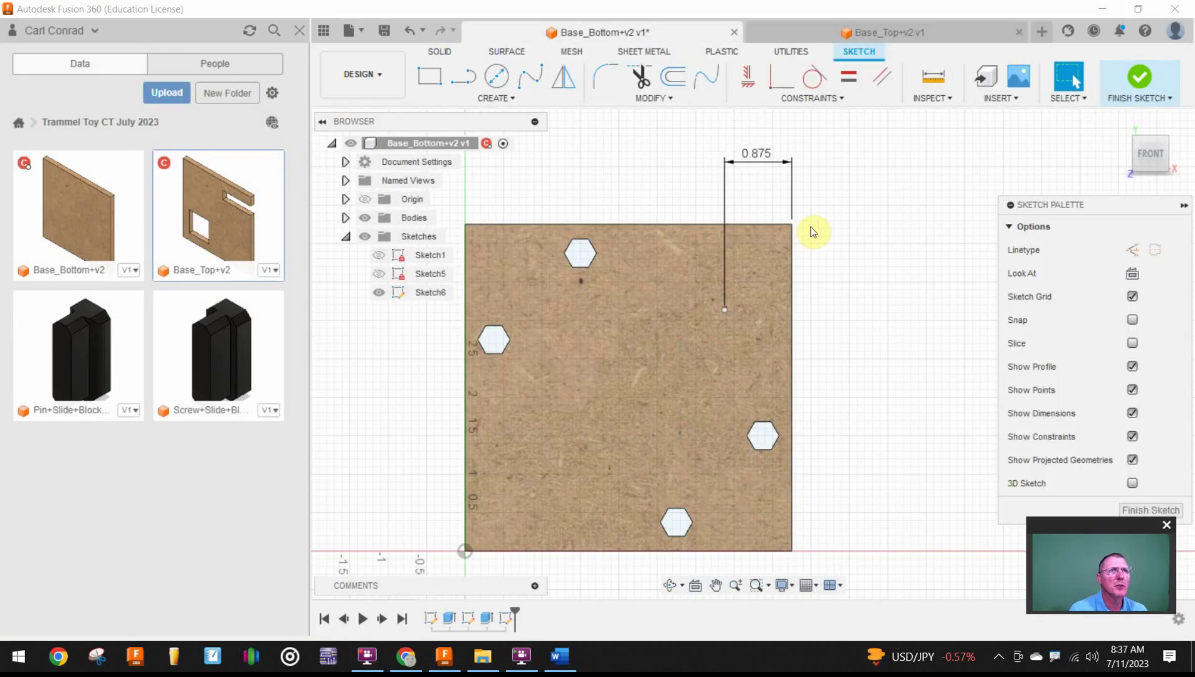
- Dimension the hole-centre point 2.875 in vertically from the plate's bottom edge, and finish the sketch
left_click(480, 99)
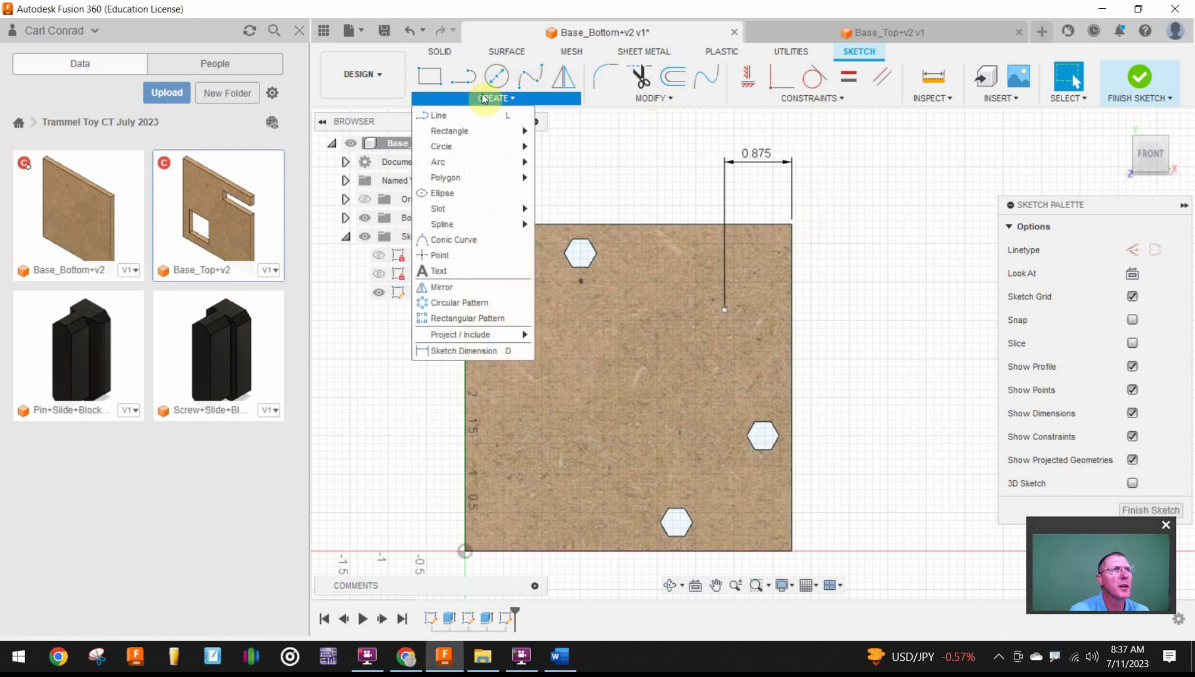
left_click(602, 131)
key("d")
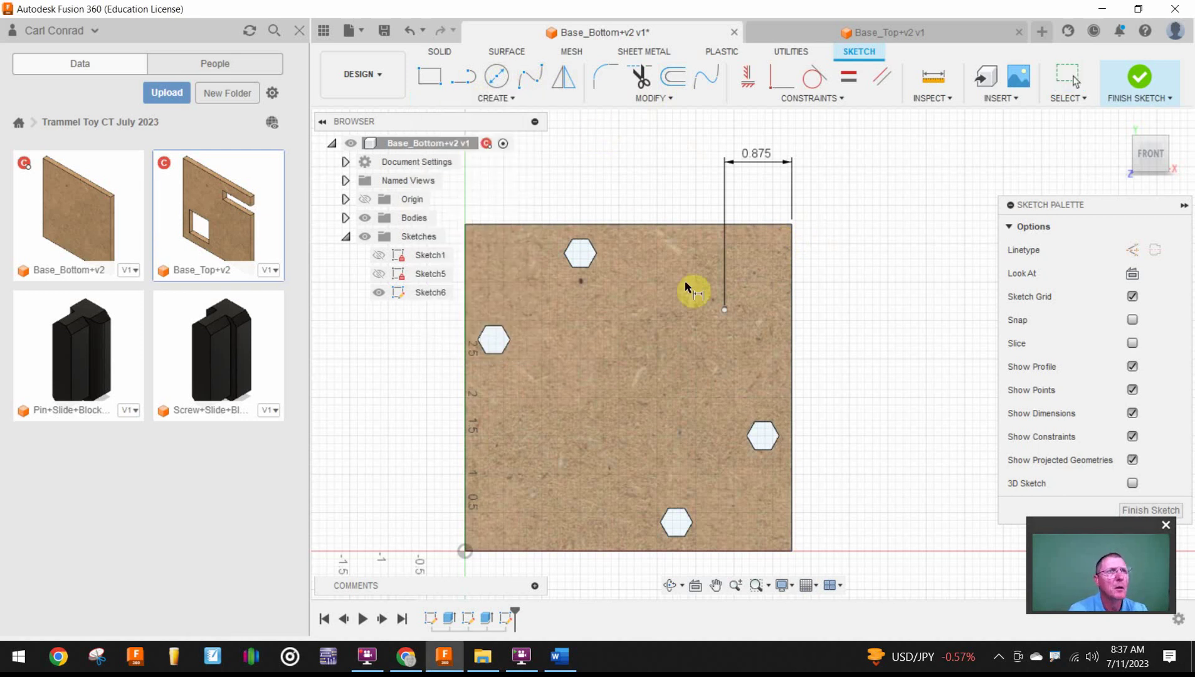
left_click(725, 310)
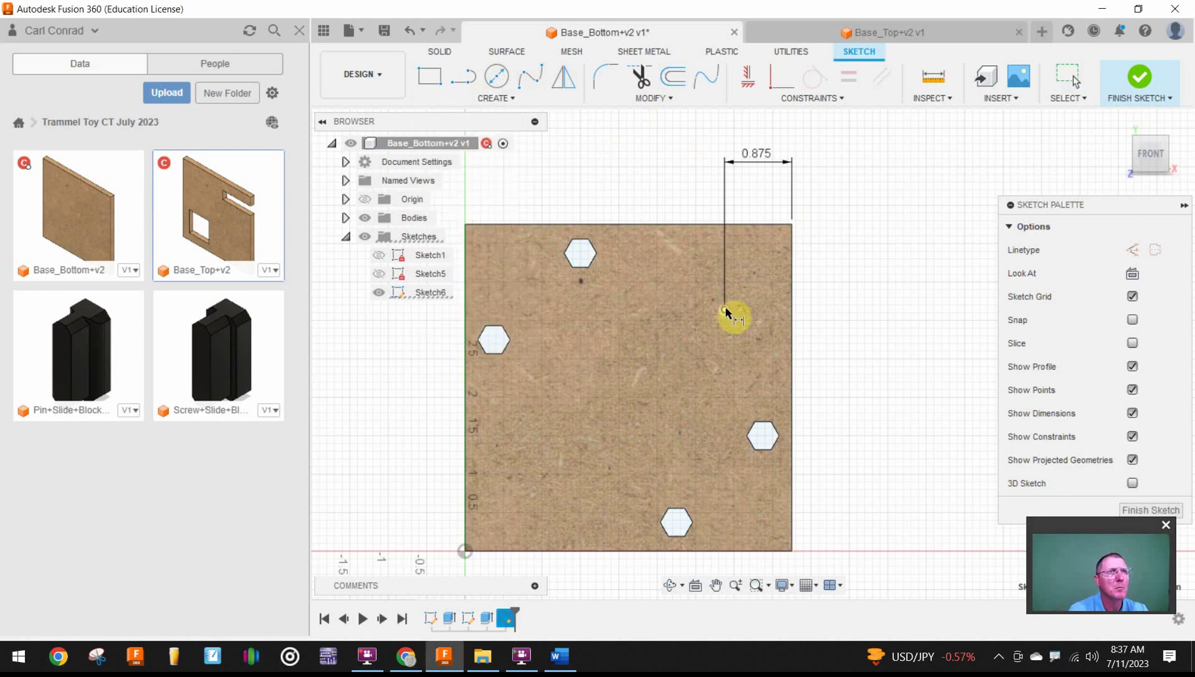
left_click(733, 552)
left_click(847, 469)
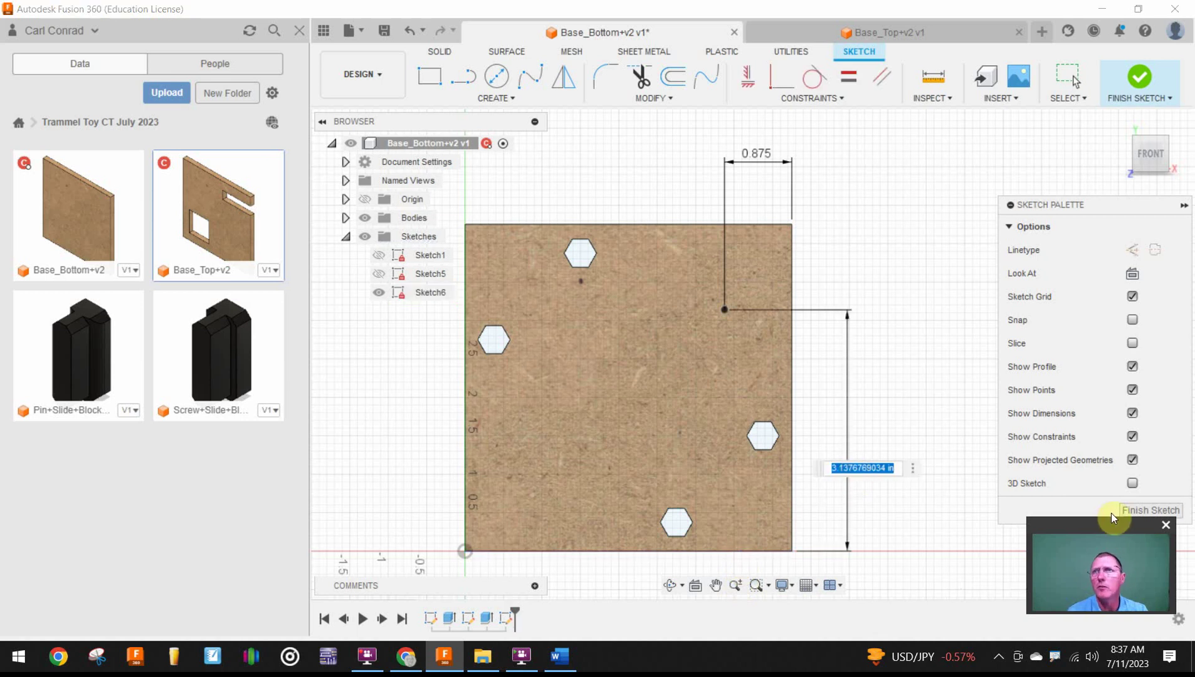
type("2")
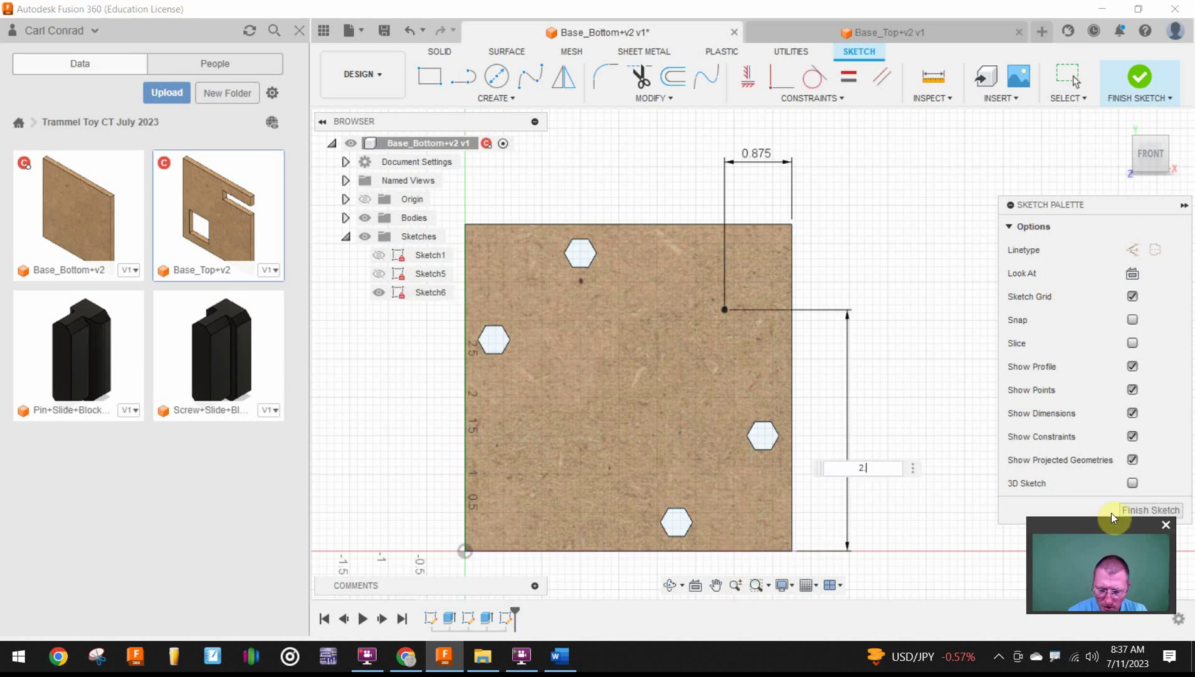
type(".875")
key("Return")
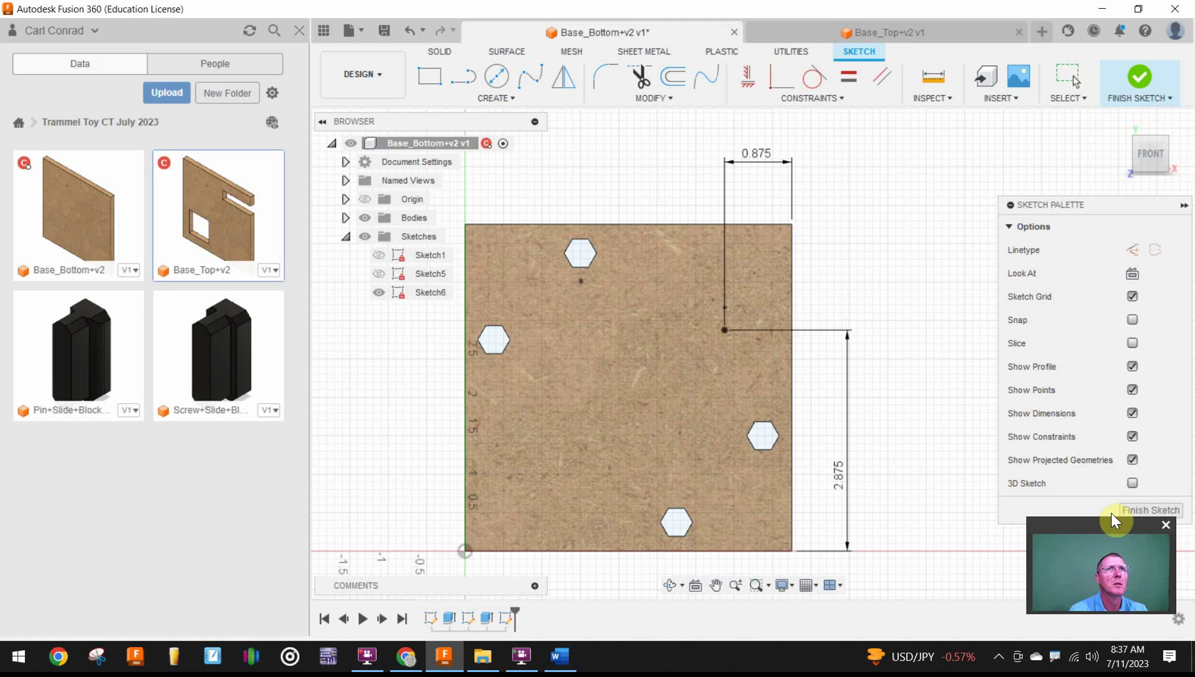
left_click(1136, 87)
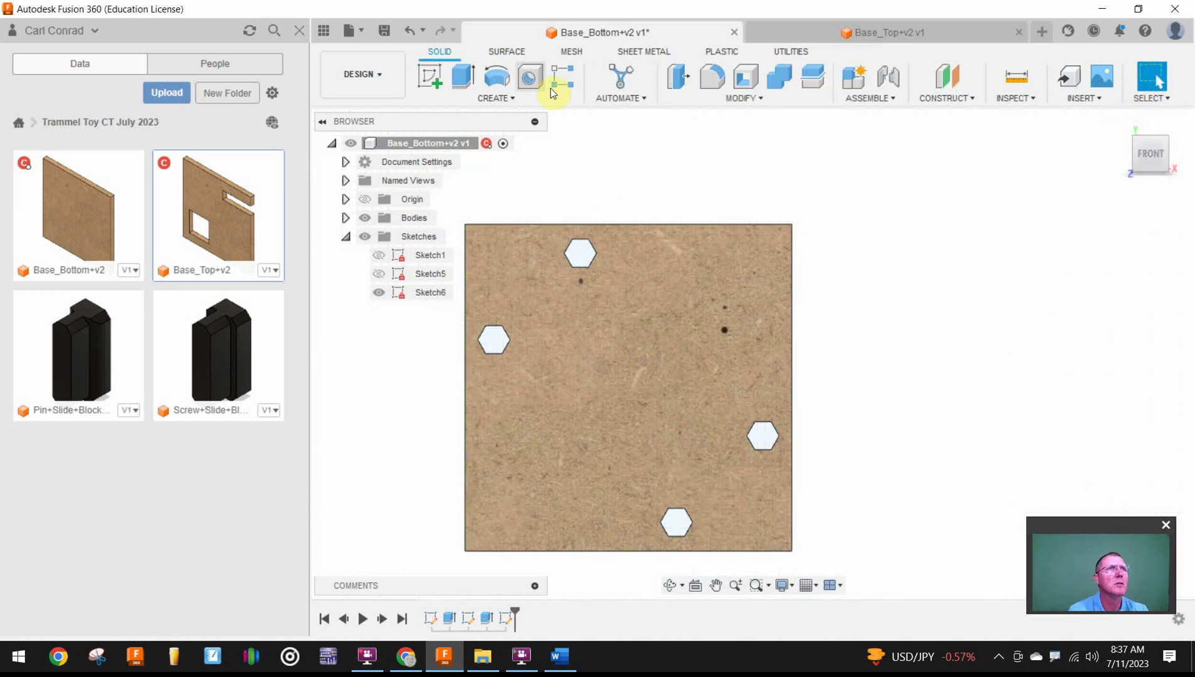
- Place a simple hole on the dimensioned sketch point with its extents set to All
left_click(531, 77)
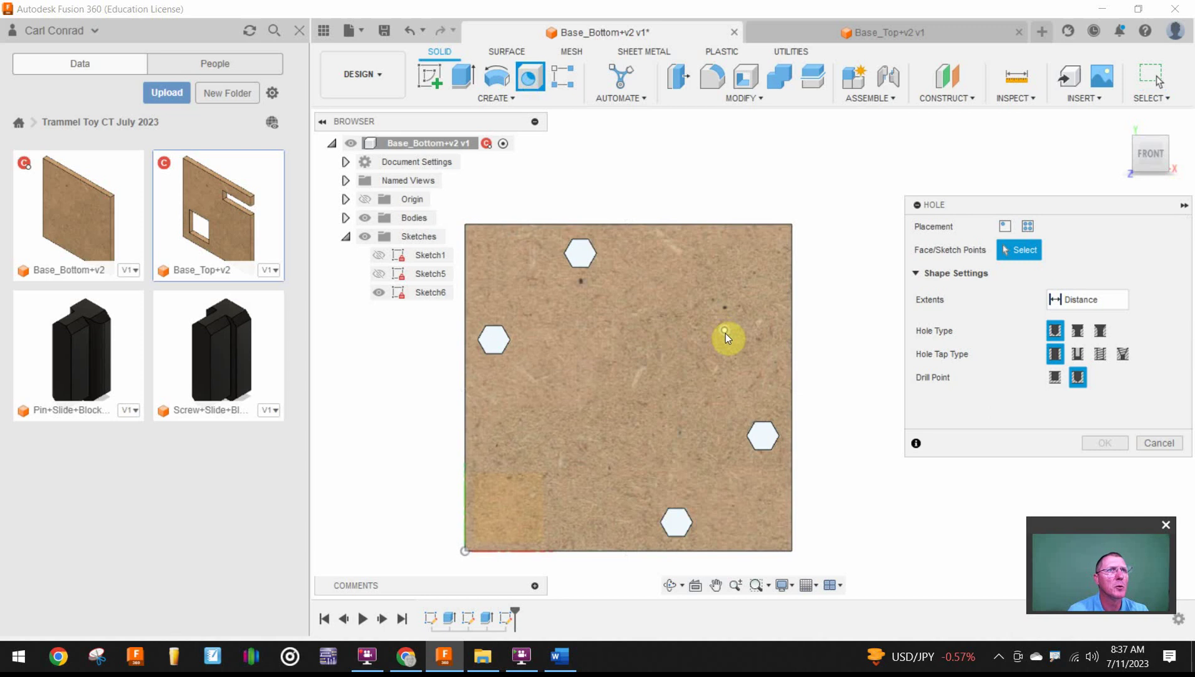
left_click(725, 331)
scroll(1045, 391, "down", 1)
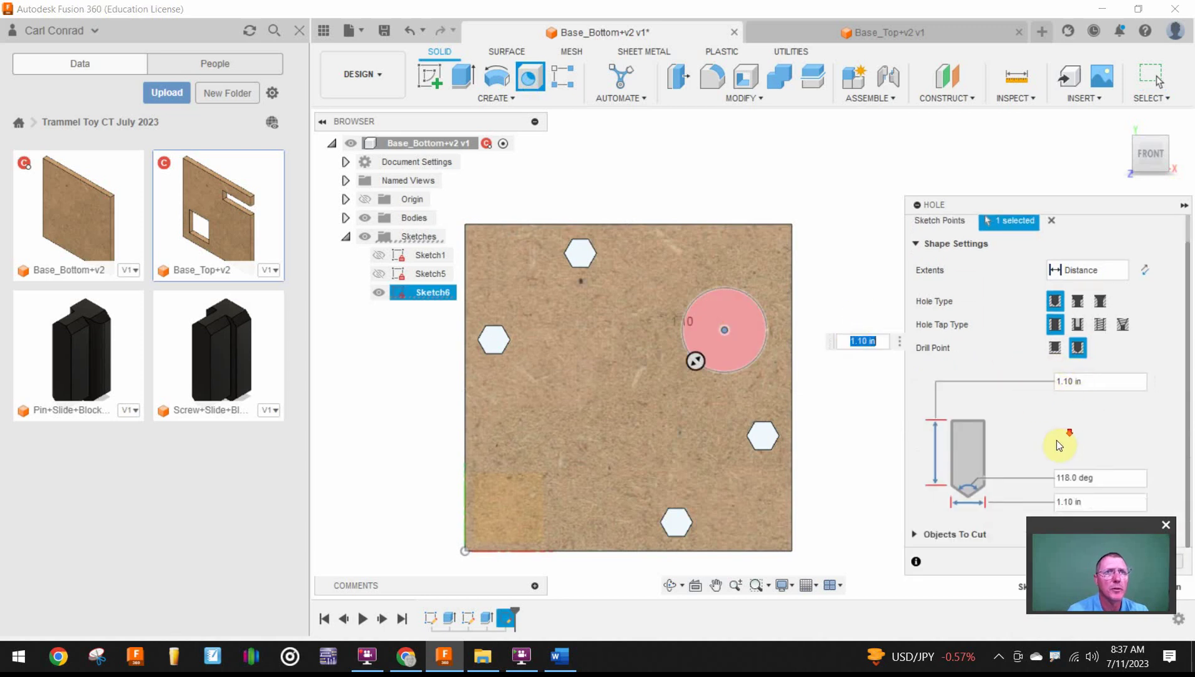
left_click(1080, 270)
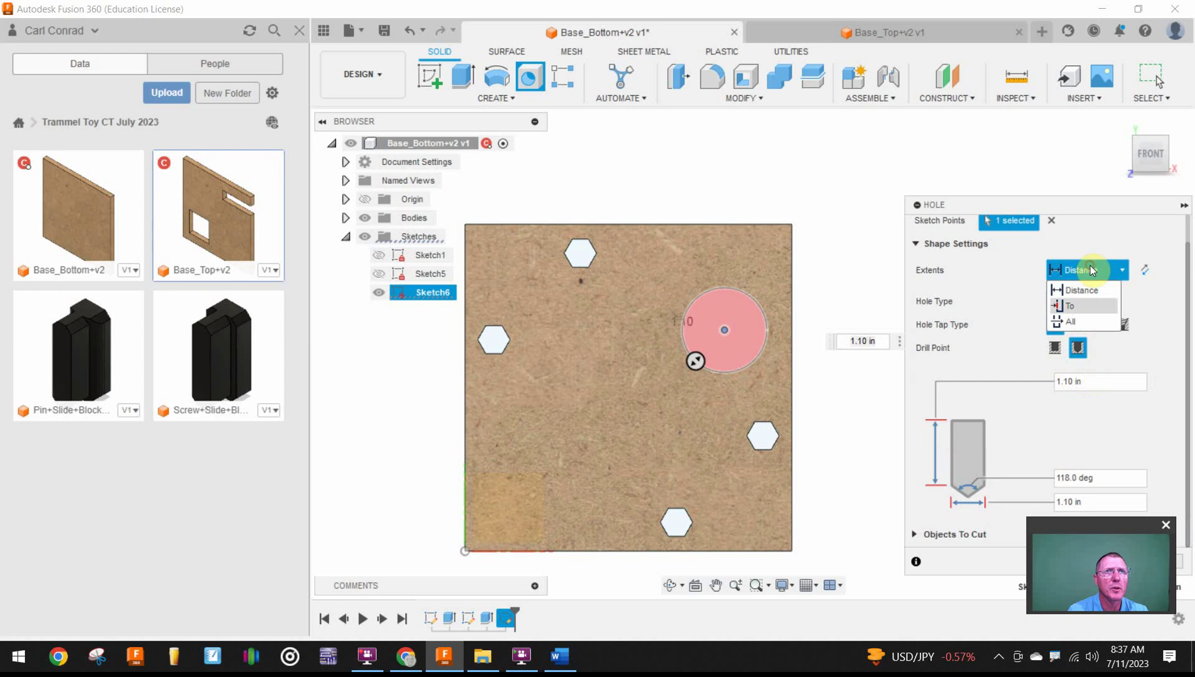
left_click(1068, 320)
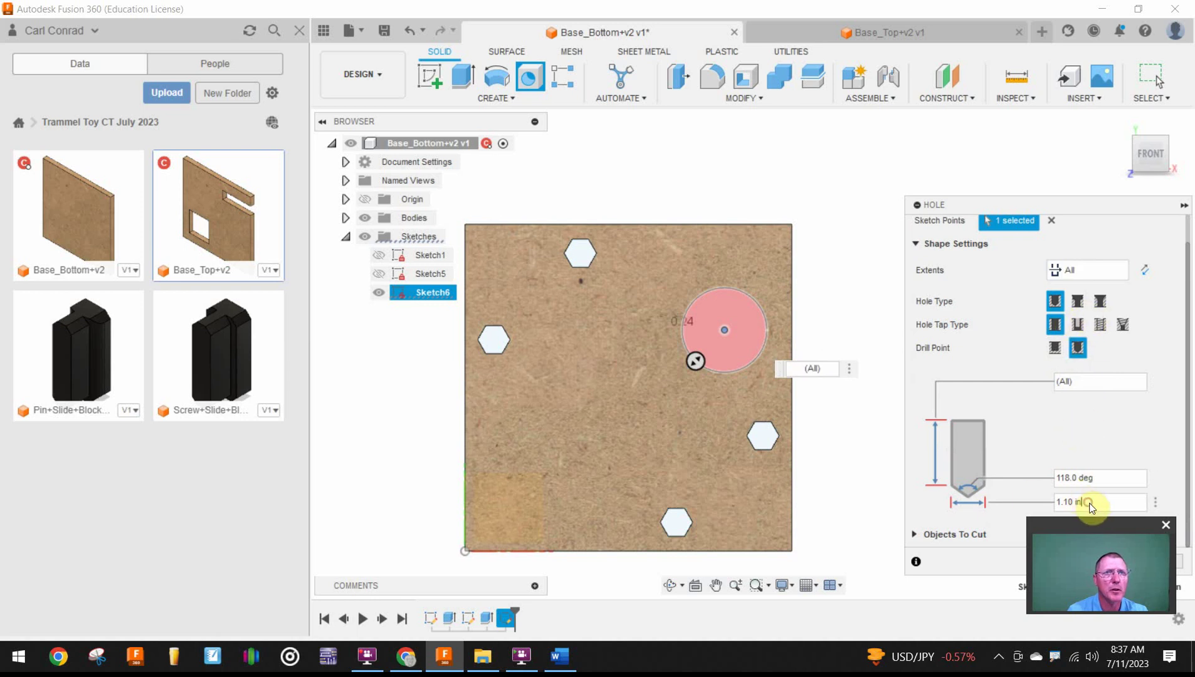
- Set the hole's diameter to 0.375 in, create it, and return the plate to the home view
left_click_drag(1089, 502, 1073, 502)
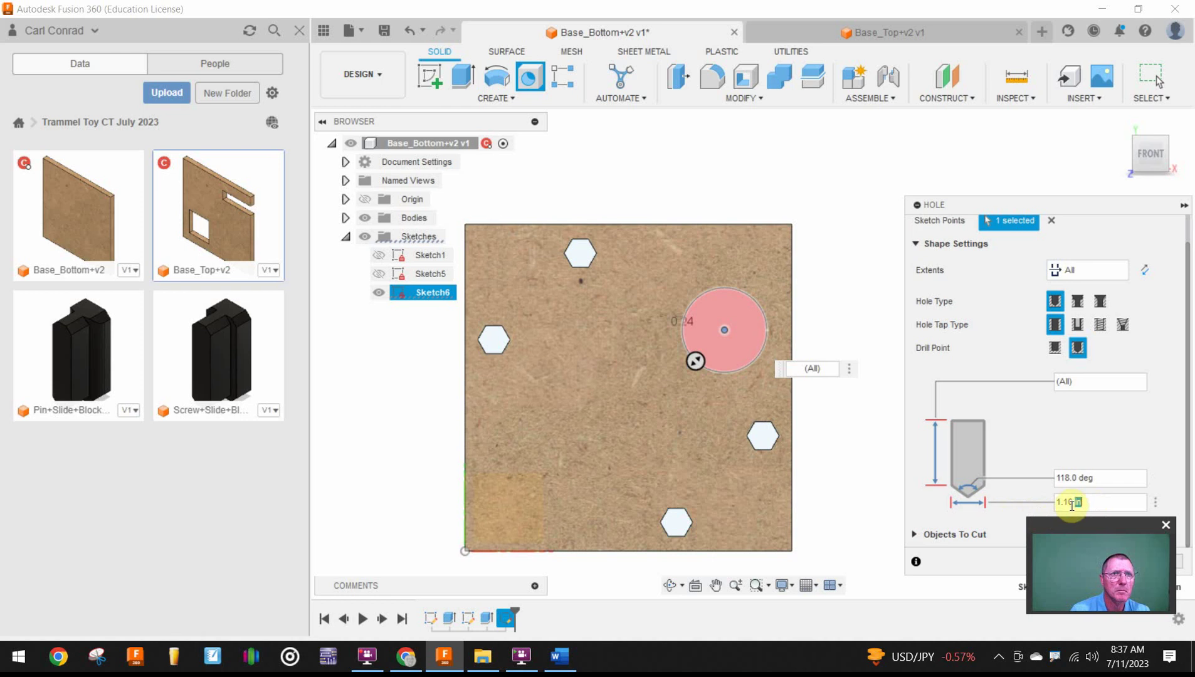
triple_click(1072, 505)
type(".37")
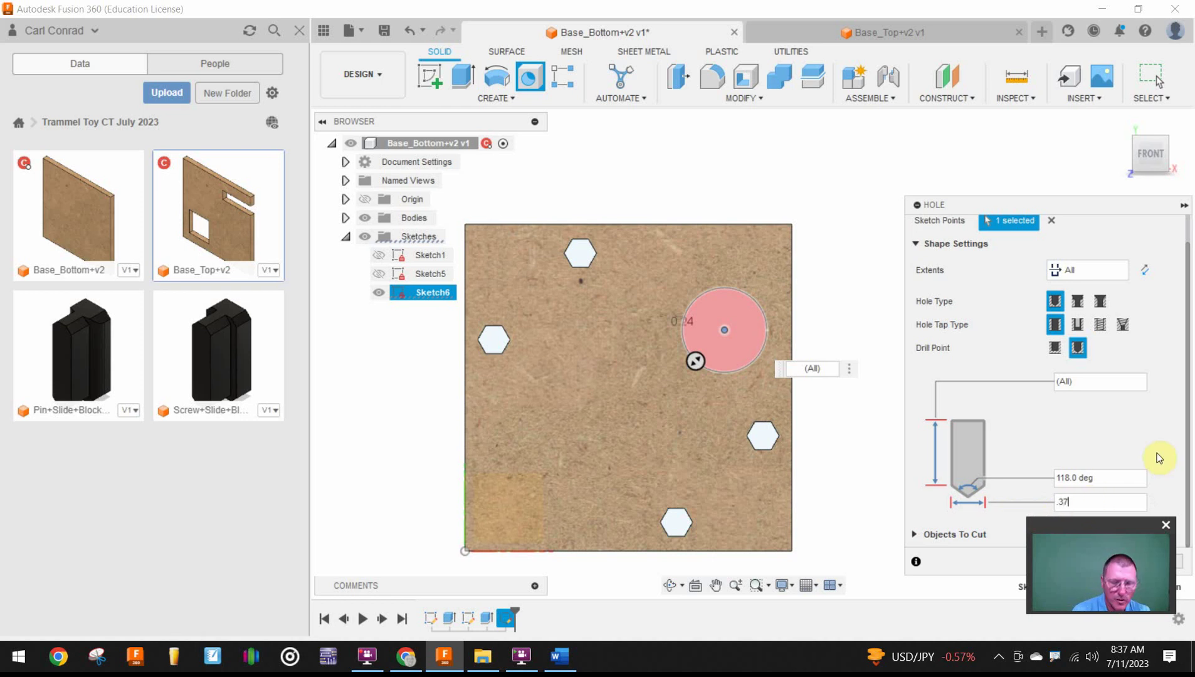
type("5")
left_click_drag(1047, 205, 994, 127)
left_click(1047, 481)
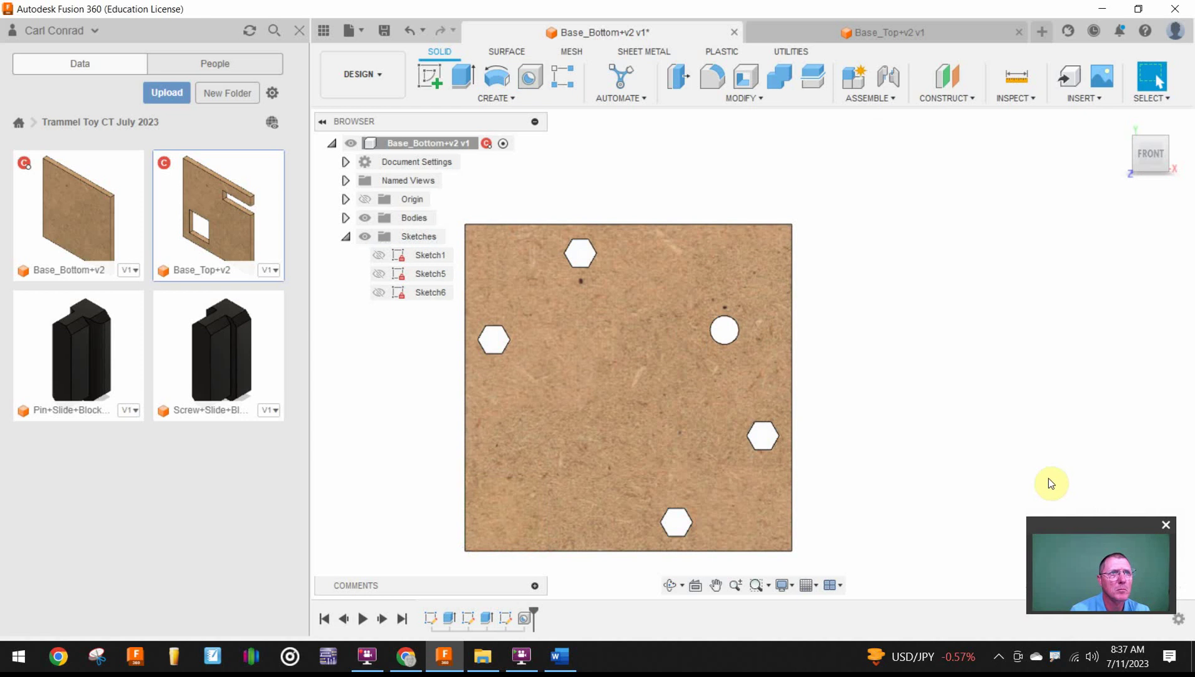
left_click(1120, 122)
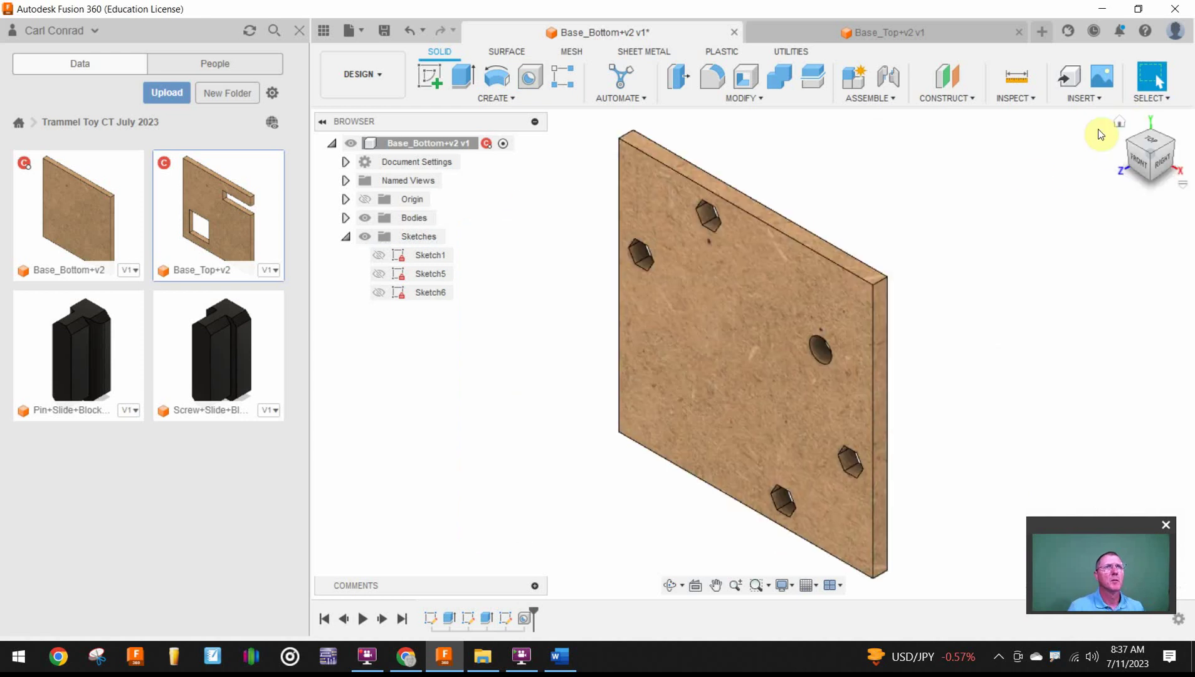